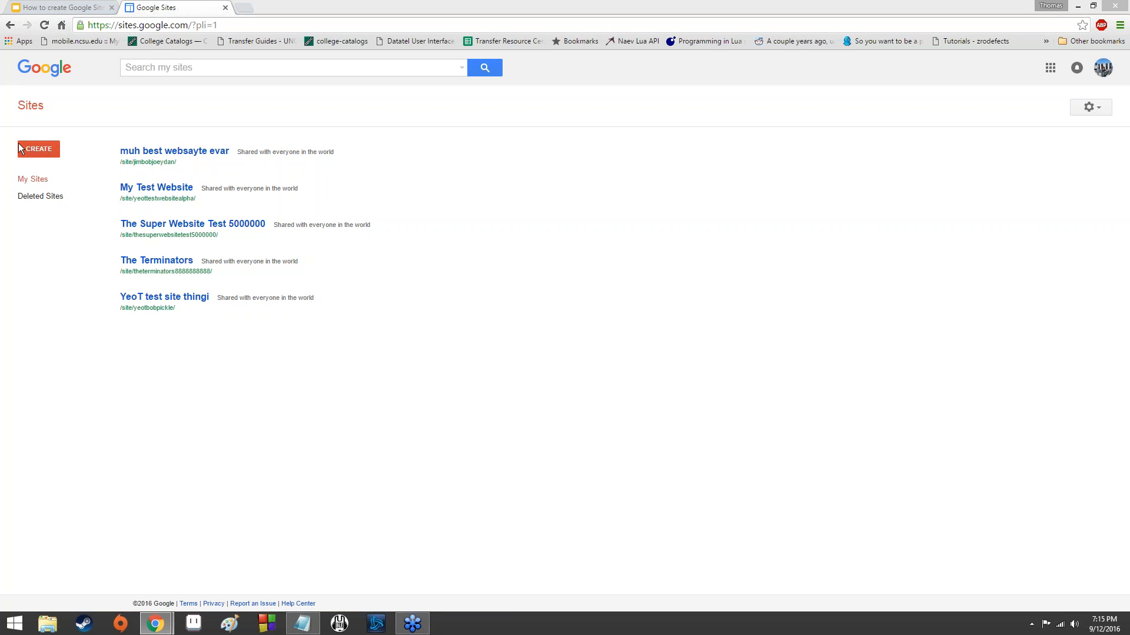
Start a new site from the Classroom site template and name it "Uniform Resource Locator".
click(56, 150)
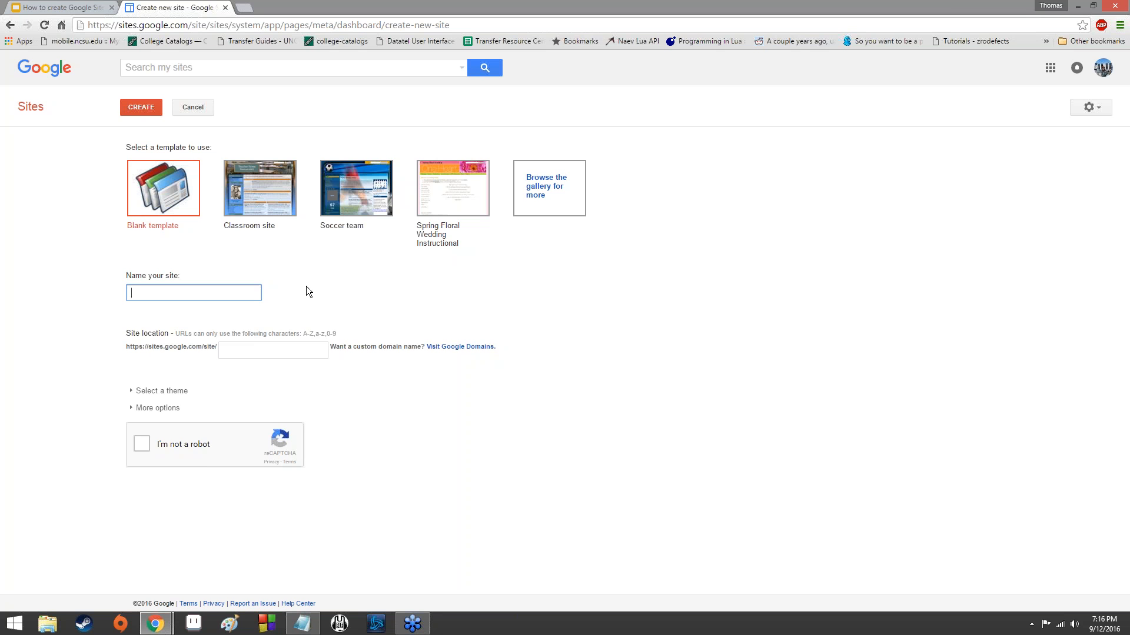
click(280, 199)
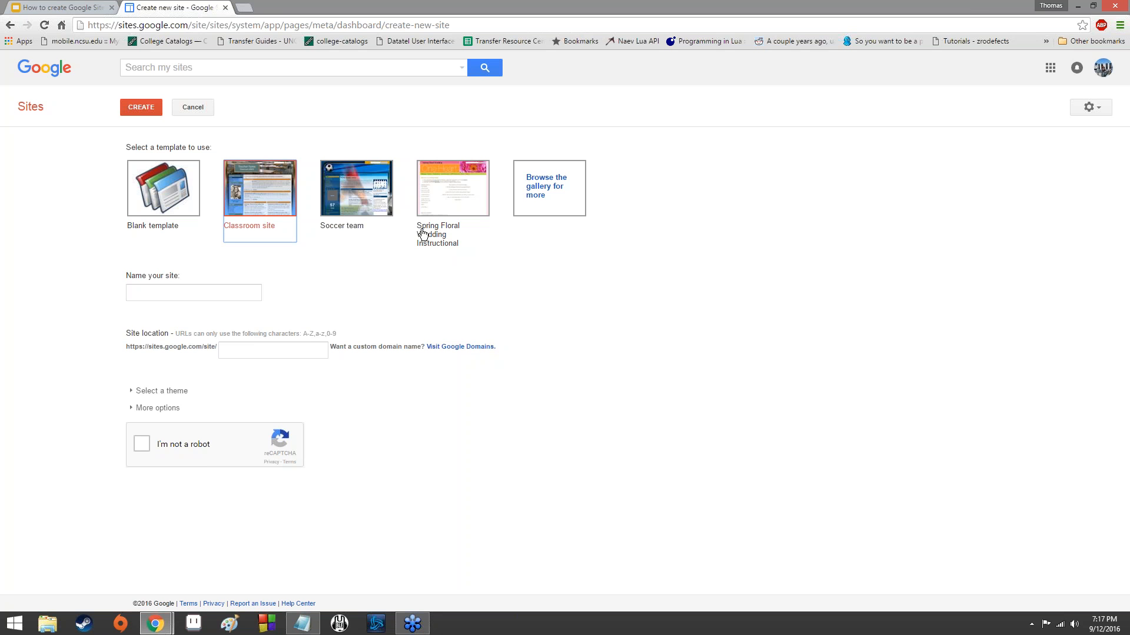
click(204, 294)
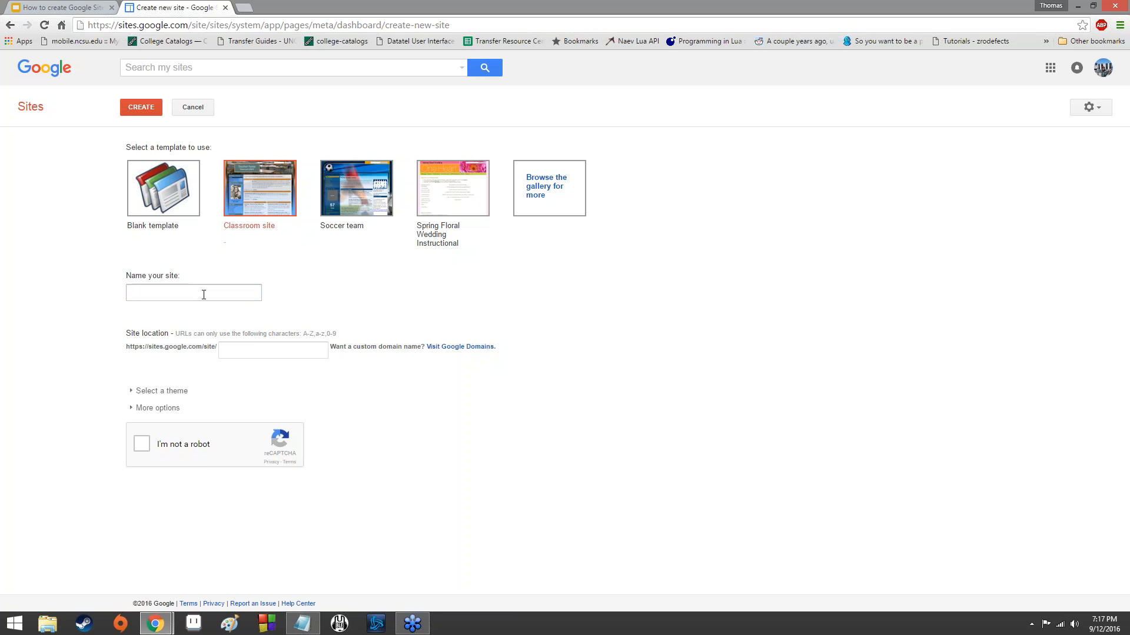
text(Uniform Resource Loacto)
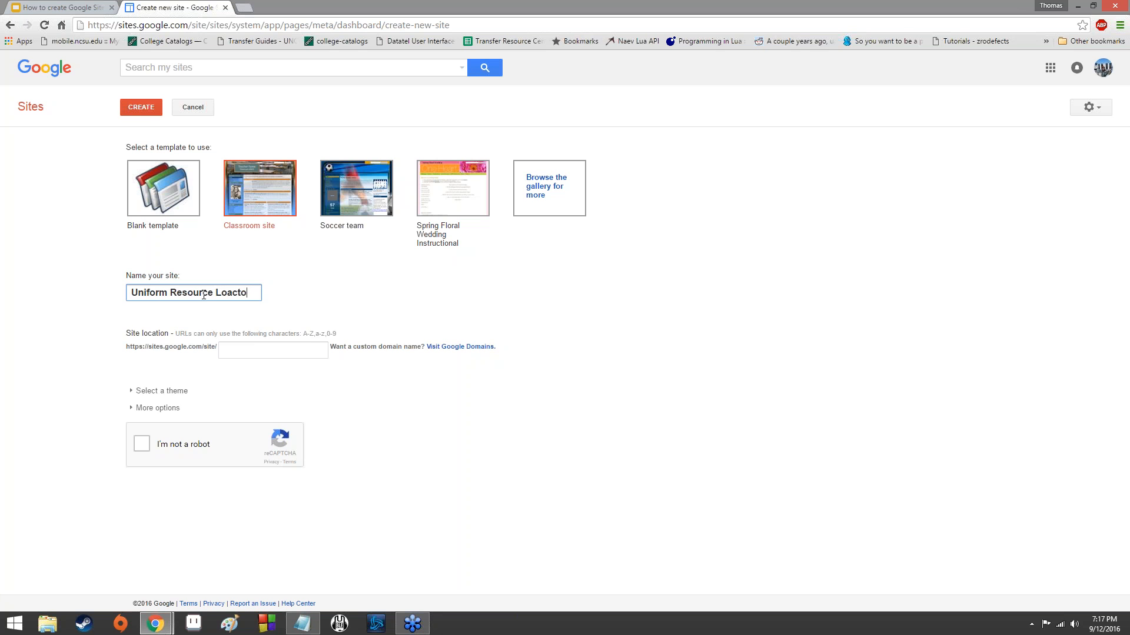
key(BackSpace)
key(BackSpace)
key(BackSpace)
key(BackSpace)
text(cator)
key(BackSpace)
Browse the available site themes and expand the additional site options.
click(160, 391)
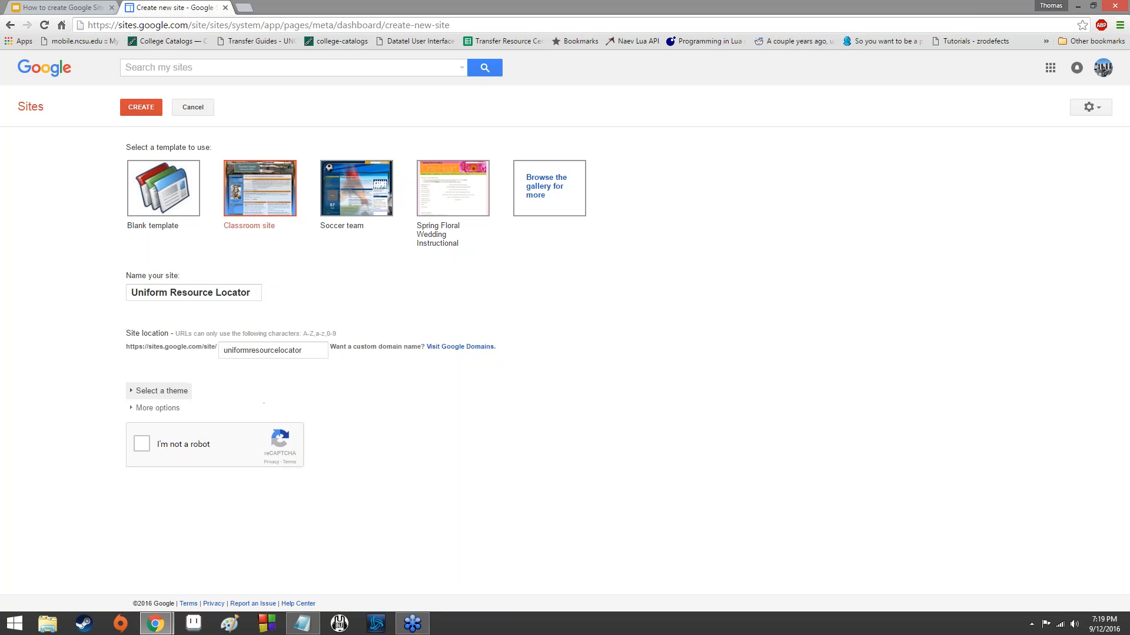
scroll(530, 441, down, 8)
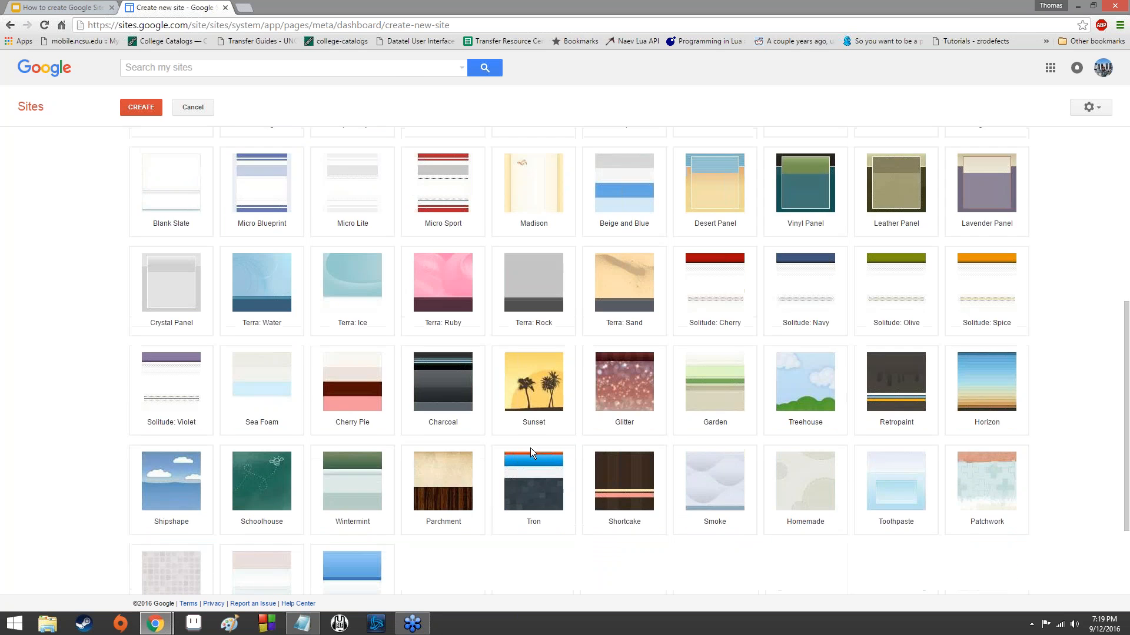
click(158, 525)
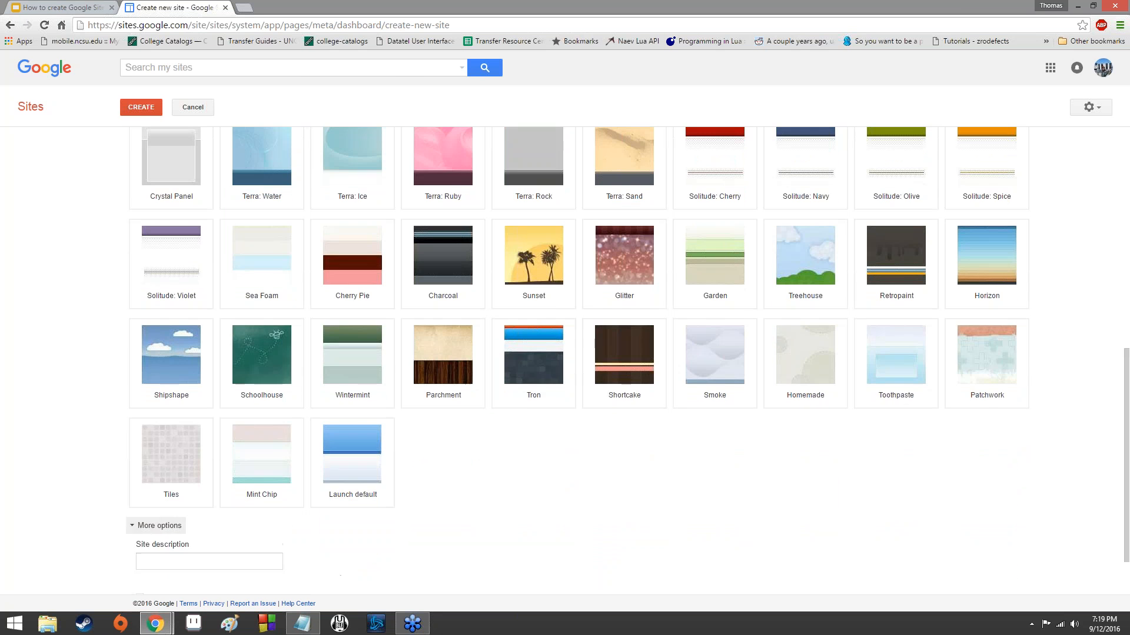
scroll(201, 505, down, 2)
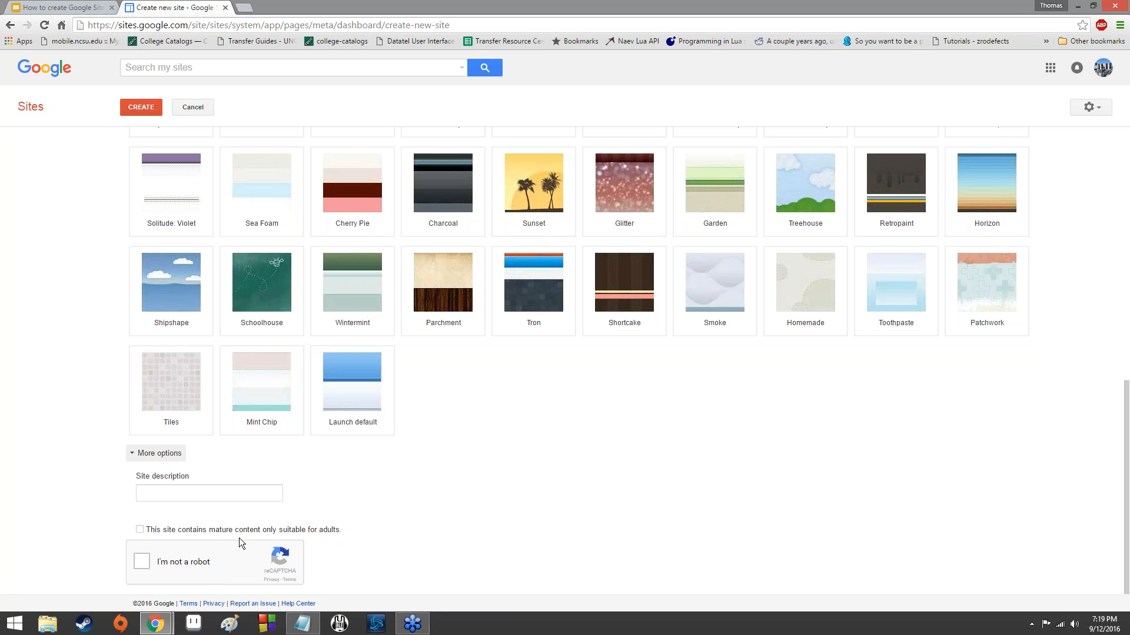
Complete the "I'm not a robot" check, collapse the optional sections and try to create the site at the location uniformresourcelocator.
click(146, 562)
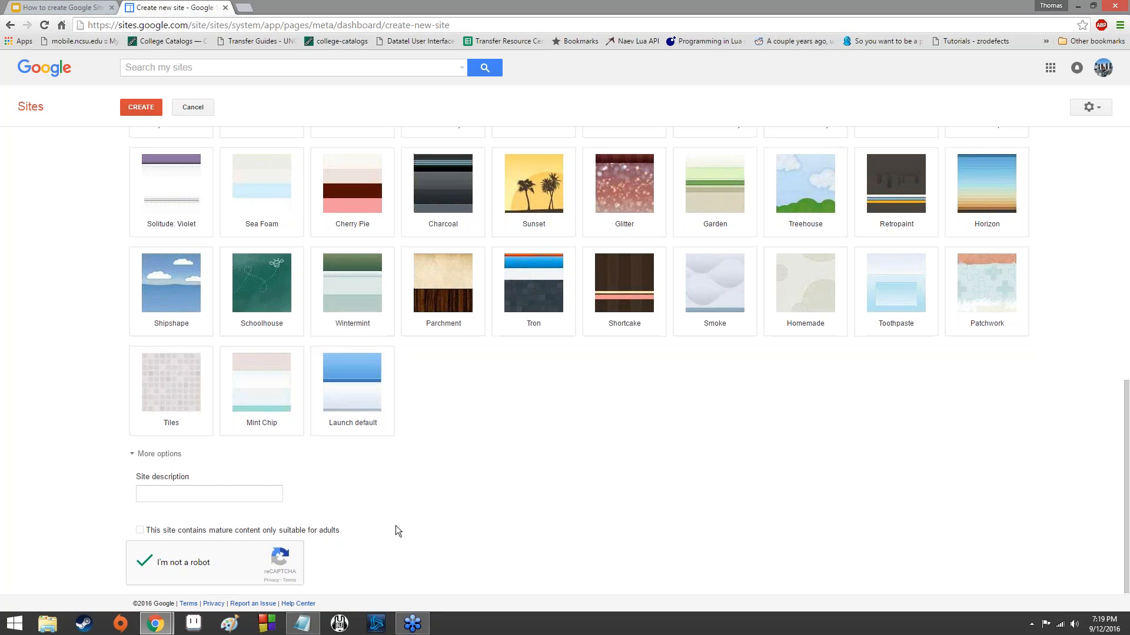
scroll(394, 525, up, 10)
scroll(393, 528, down, 8)
scroll(393, 527, down, 2)
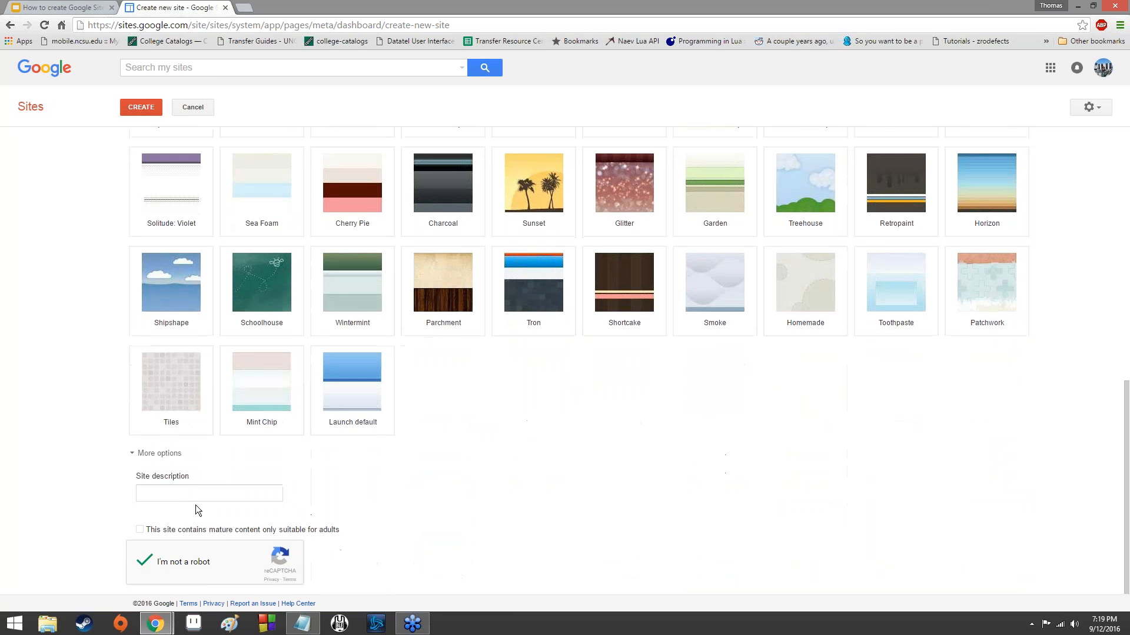
click(139, 455)
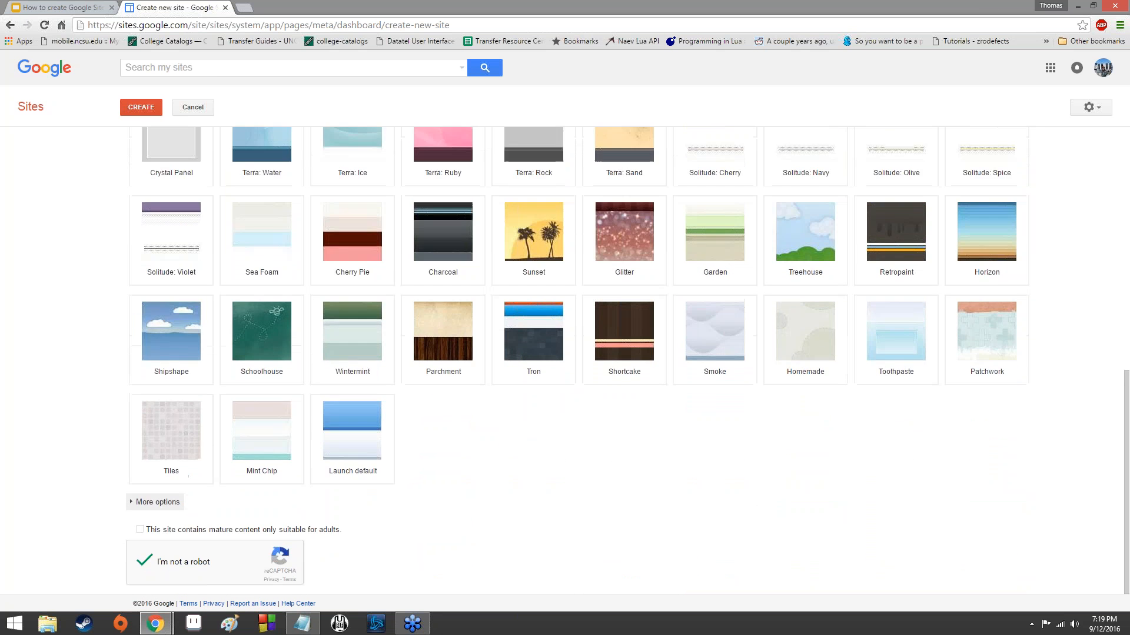
scroll(154, 344, up, 10)
click(156, 256)
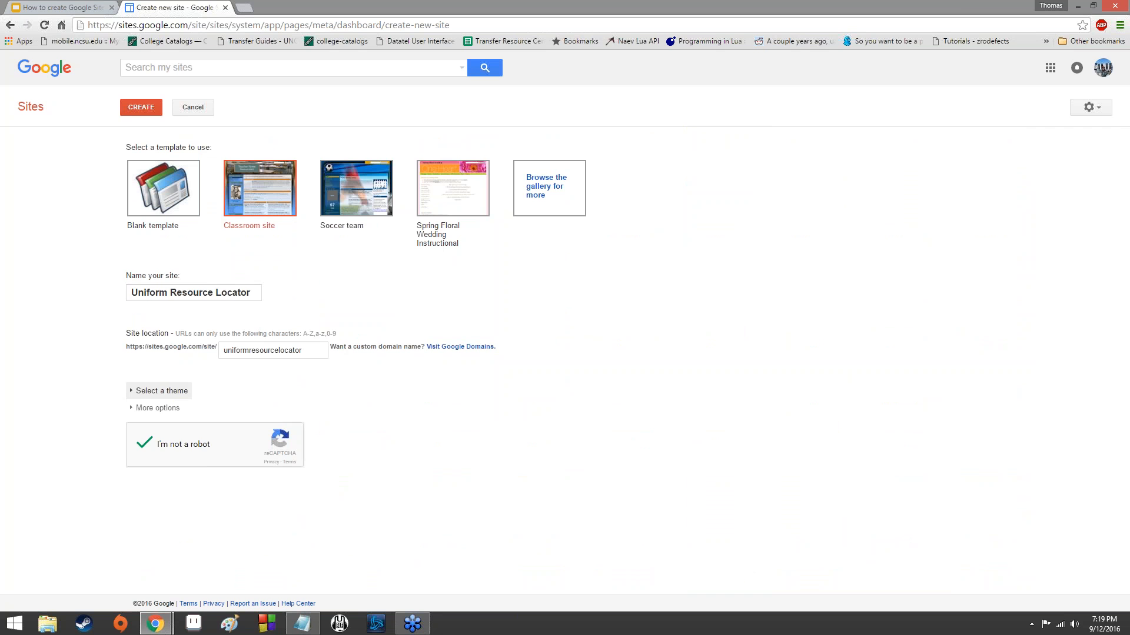
click(148, 120)
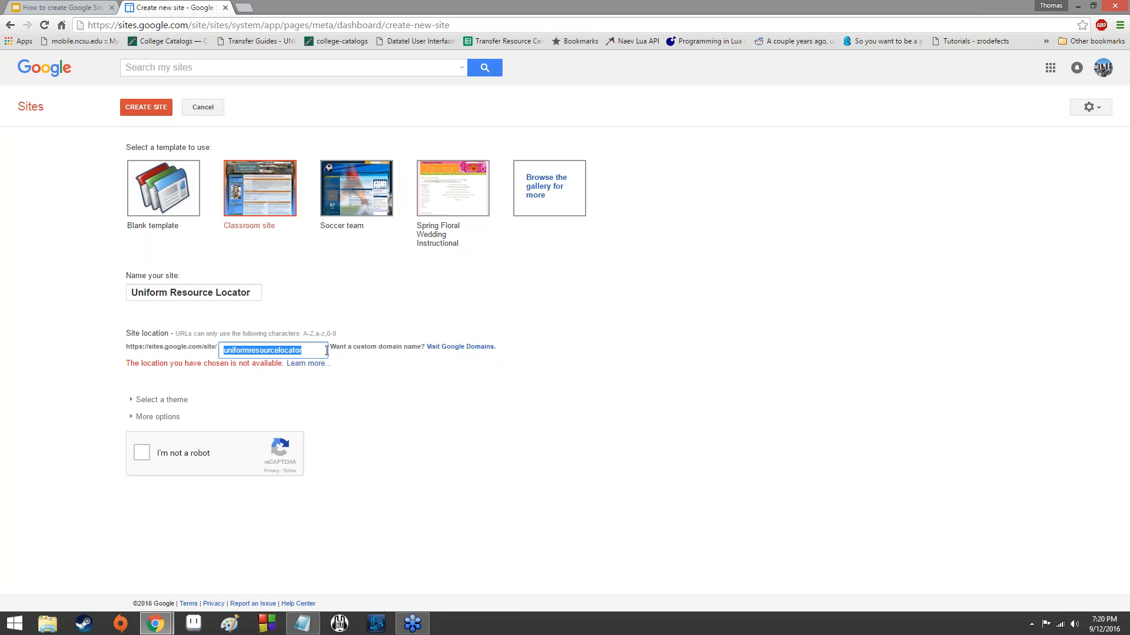
Extend the site location to uniformresourcelocatorthesequelelectricboogaloo and try to create the site.
click(326, 351)
text(thesequelelectricboogaloo)
click(148, 113)
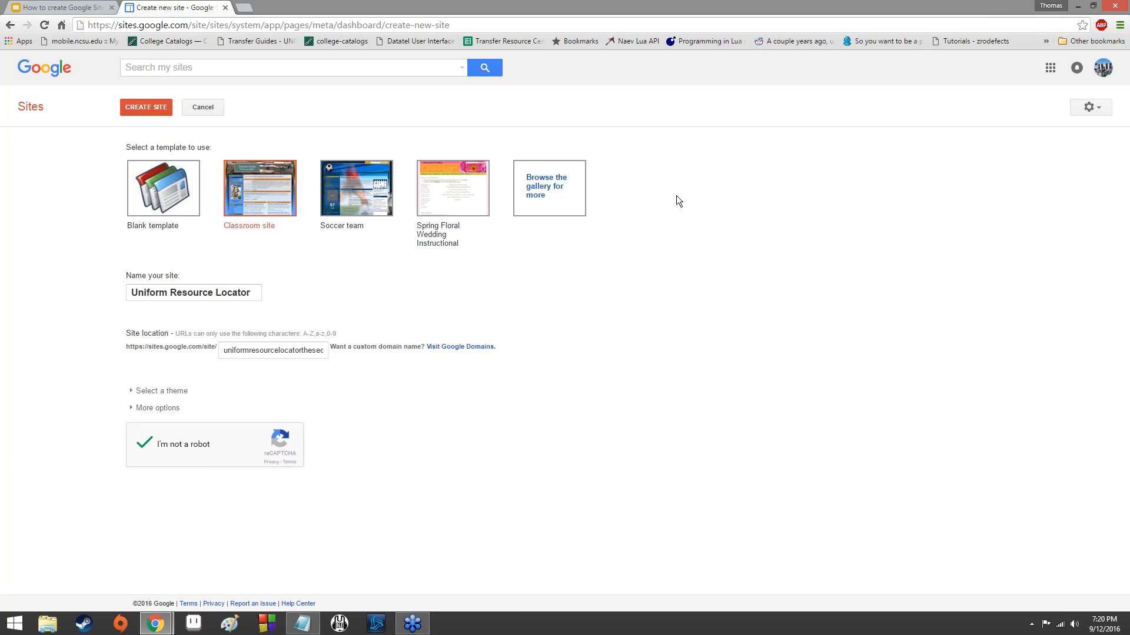
click(134, 107)
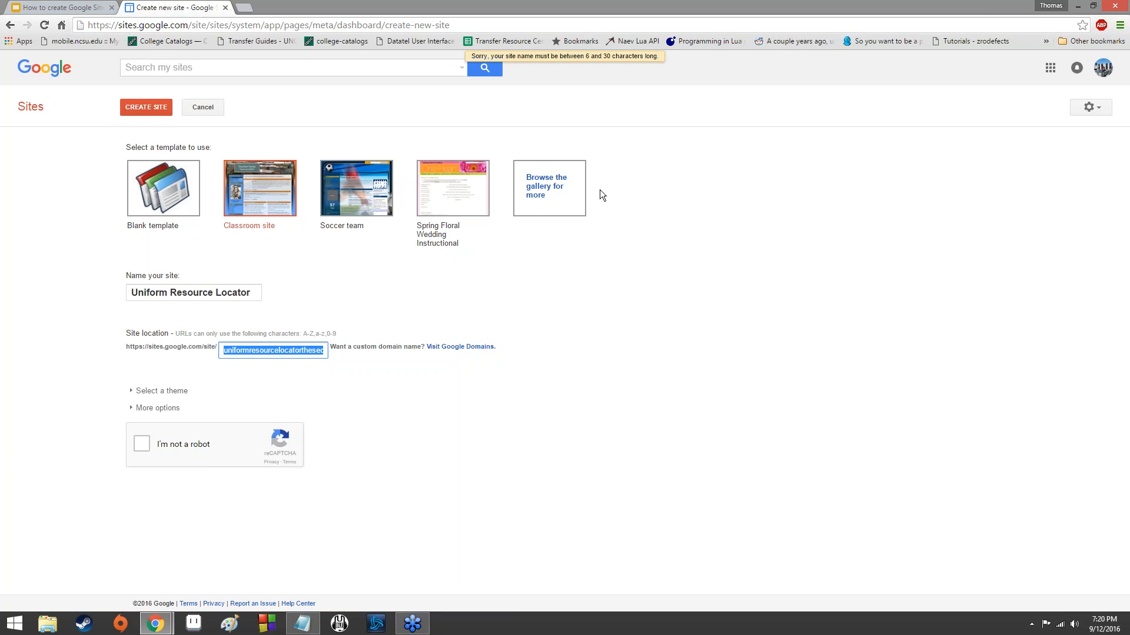
Try to shorten the end of the site location, complete the robot check again and resubmit the site.
click(302, 352)
drag(303, 351, 361, 349)
click(274, 351)
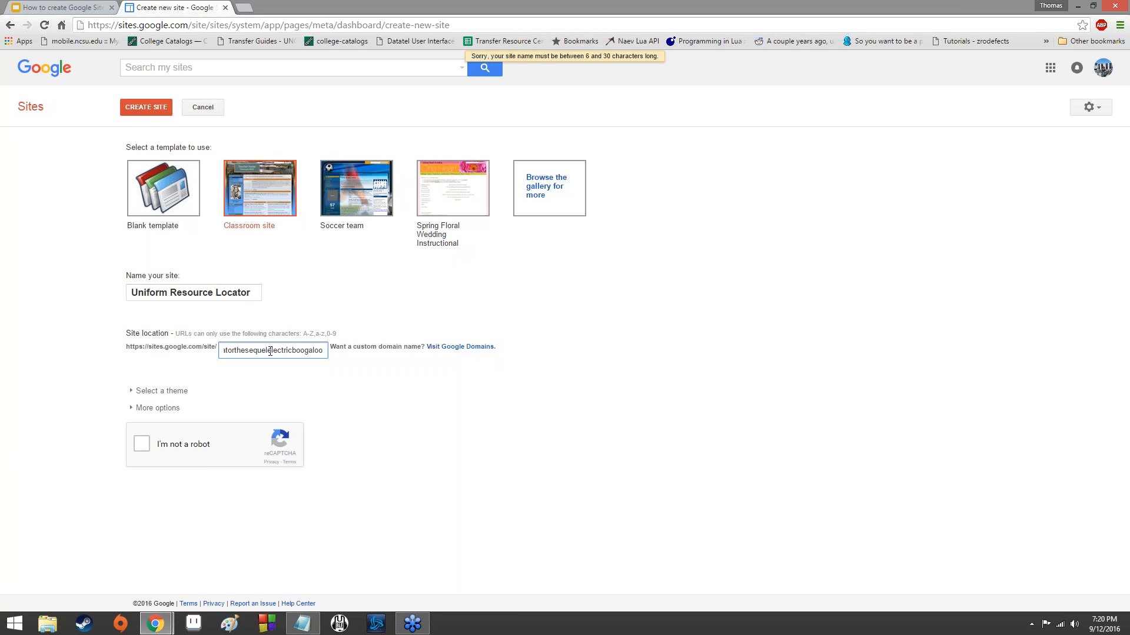
drag(269, 351, 386, 358)
key(BackSpace)
click(147, 446)
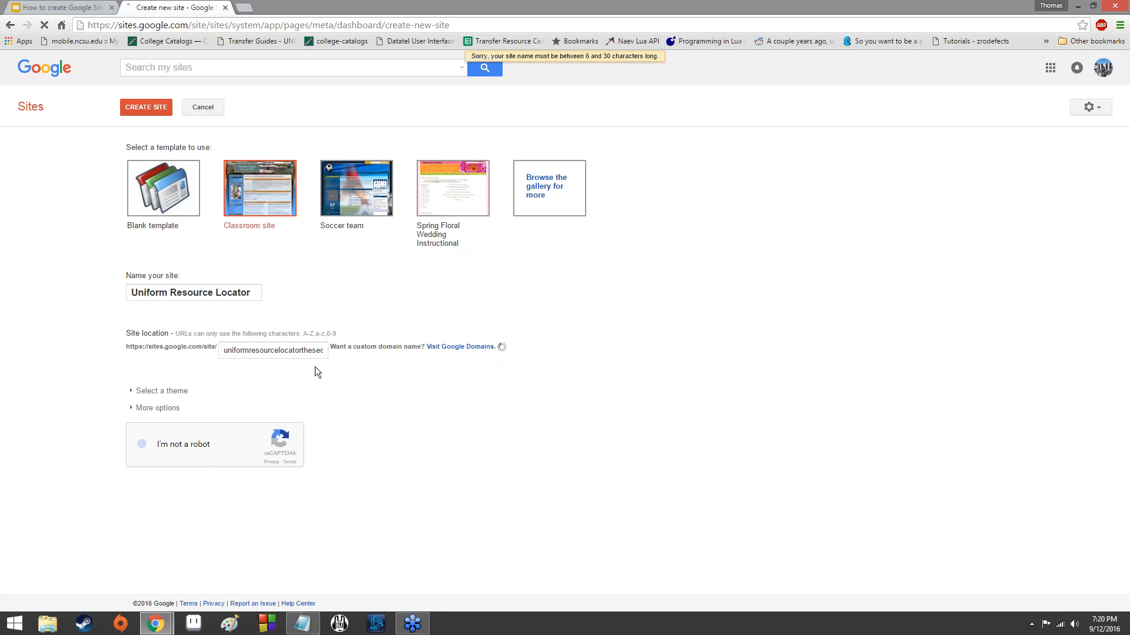
click(146, 108)
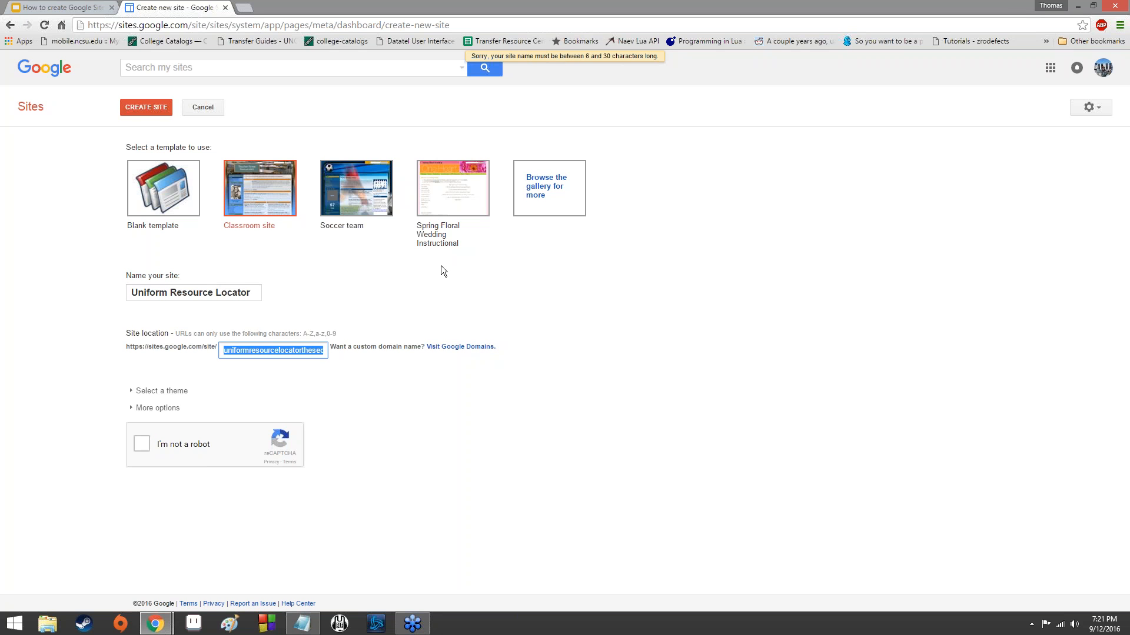
Set the site location to uniformresourcelocator2, complete the robot check and create the site.
drag(302, 350, 392, 351)
key(BackSpace)
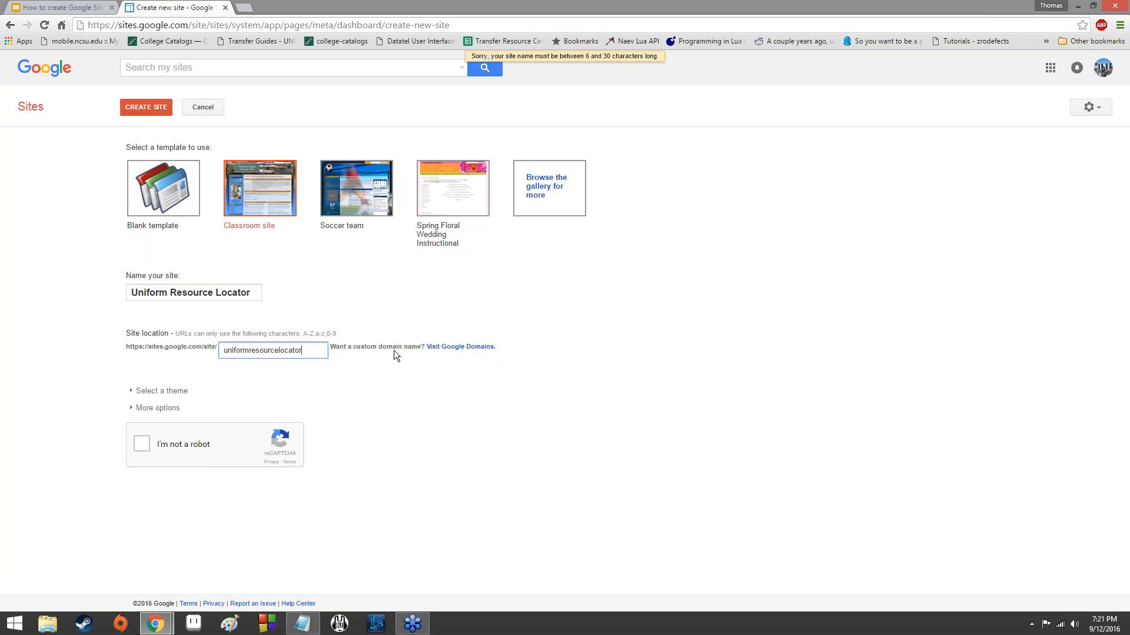
text(2)
click(145, 445)
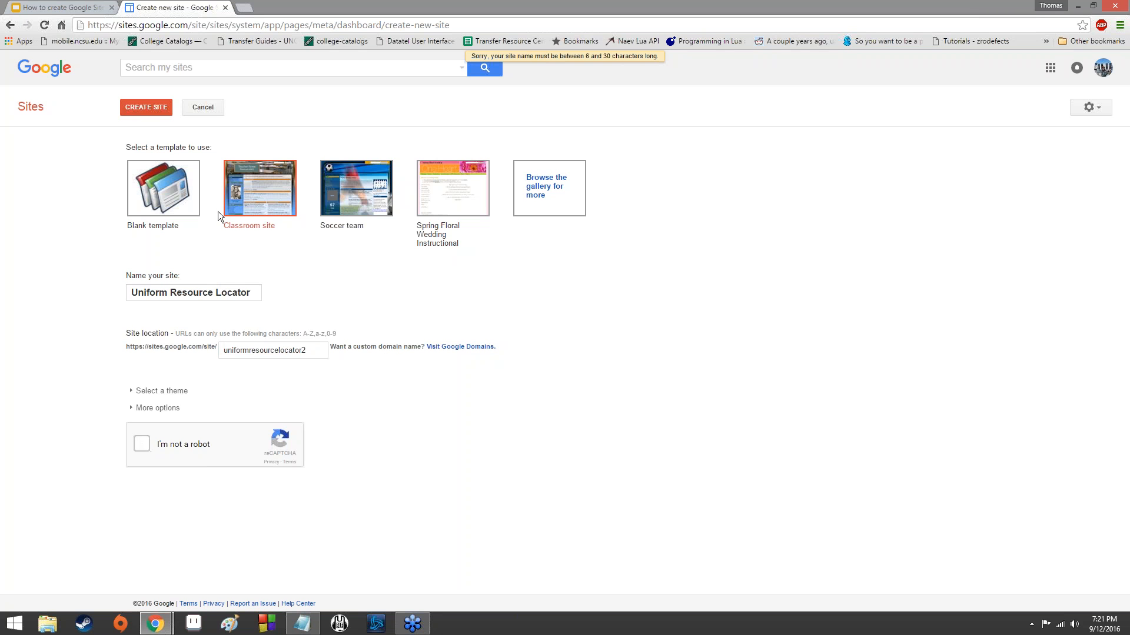
click(135, 112)
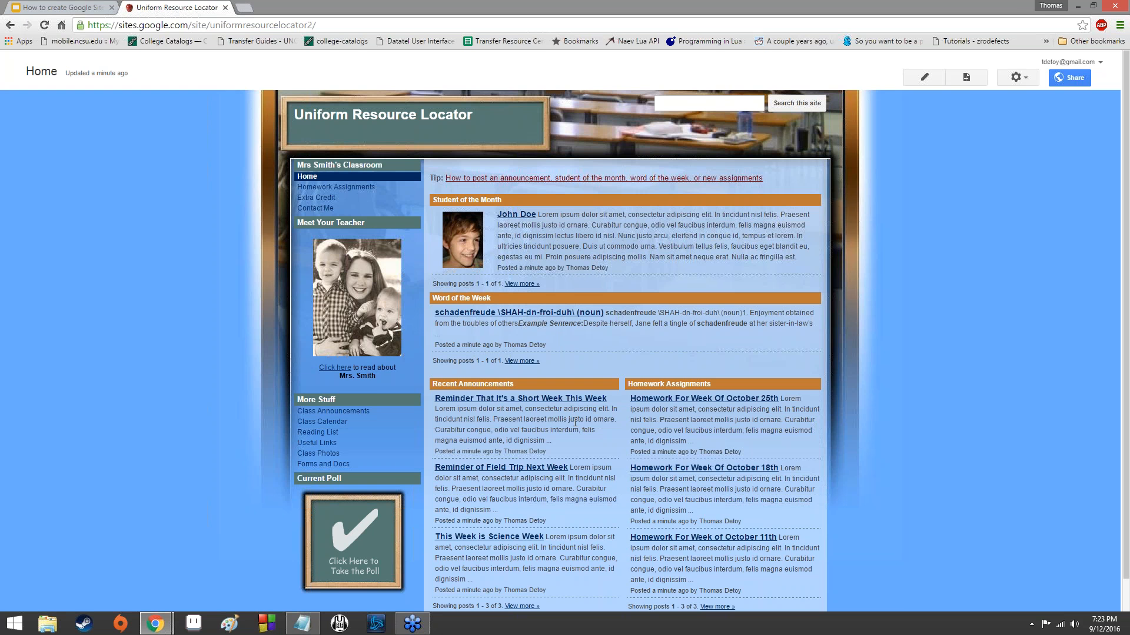
scroll(575, 423, down, 2)
scroll(750, 451, up, 2)
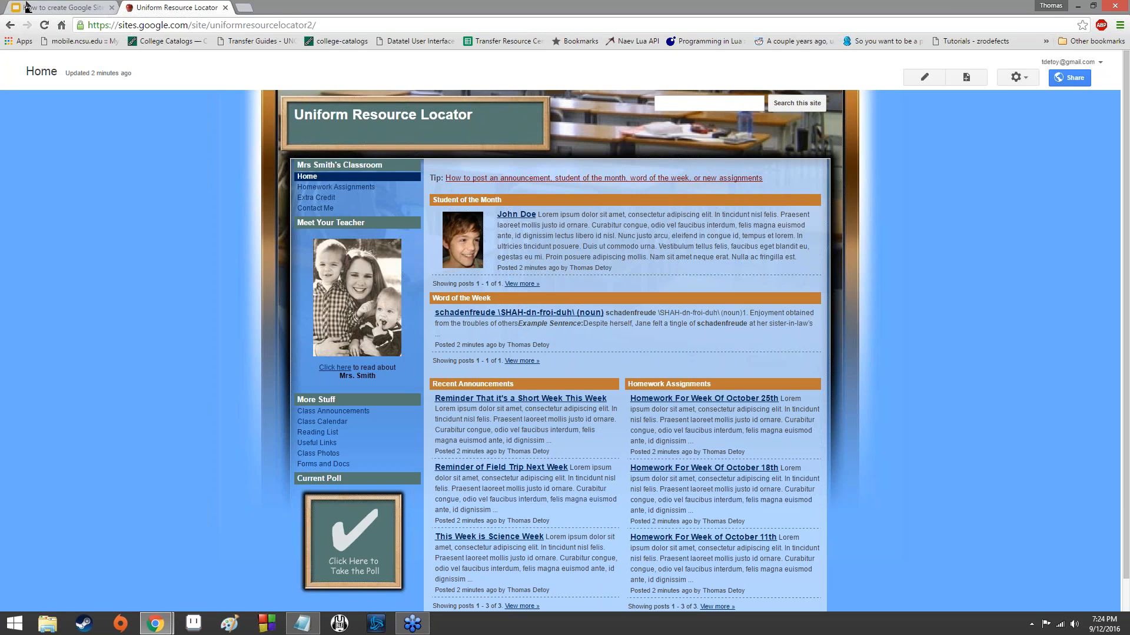
Switch to the "How to create Google Sites" presentation and go to the Warm Up slide about the page controls.
click(27, 6)
key(Down)
key(Down)
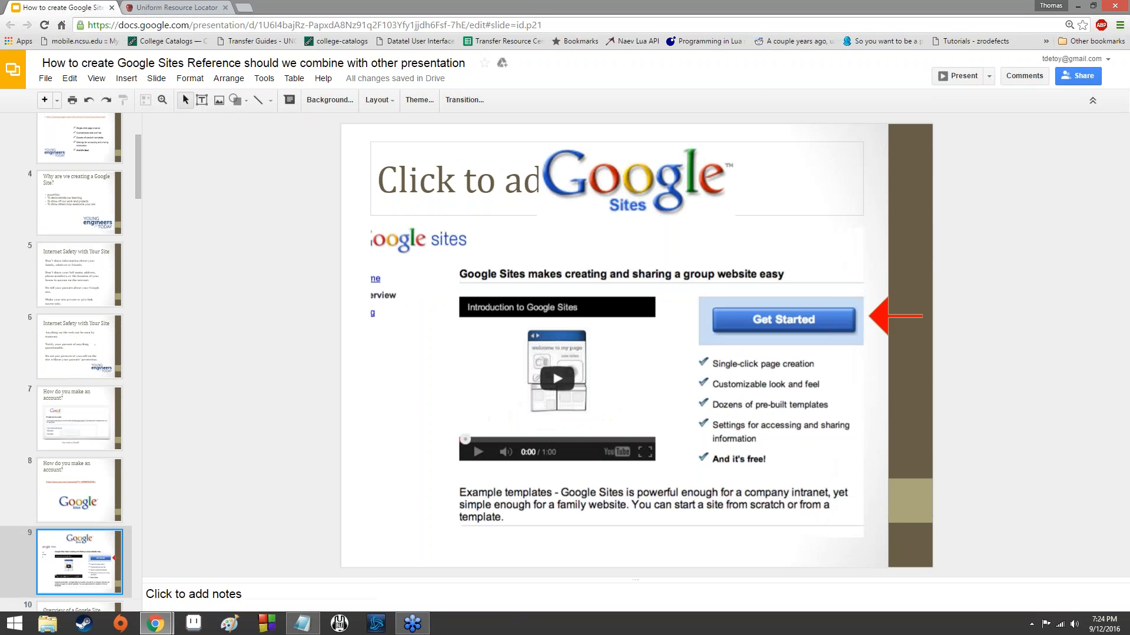
key(Down)
key(Down)
key(Down)
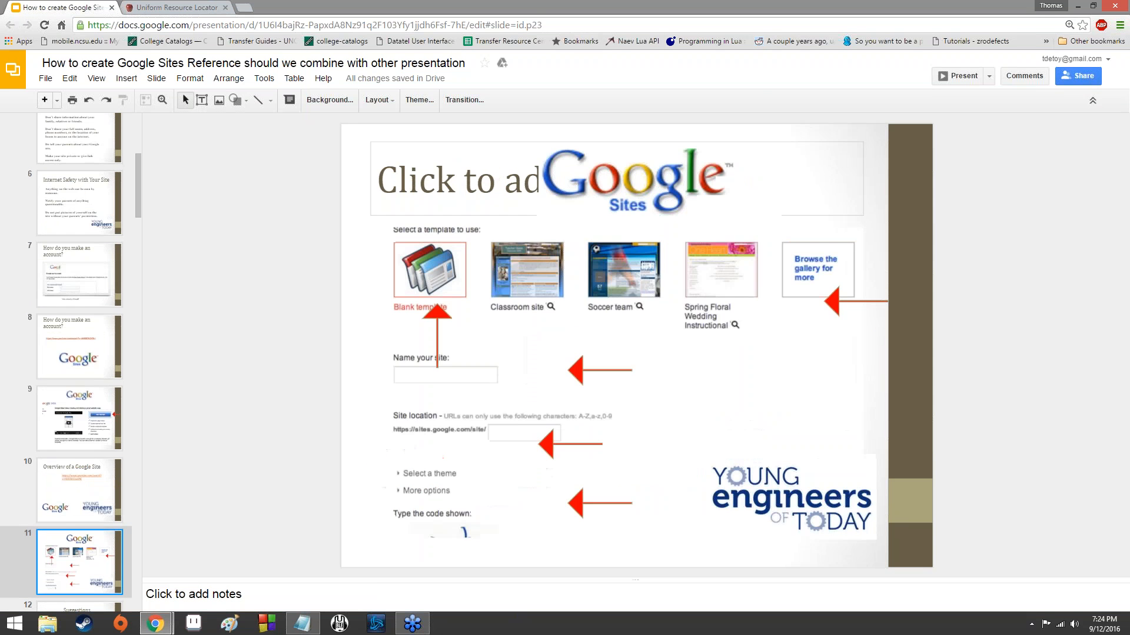
key(Down)
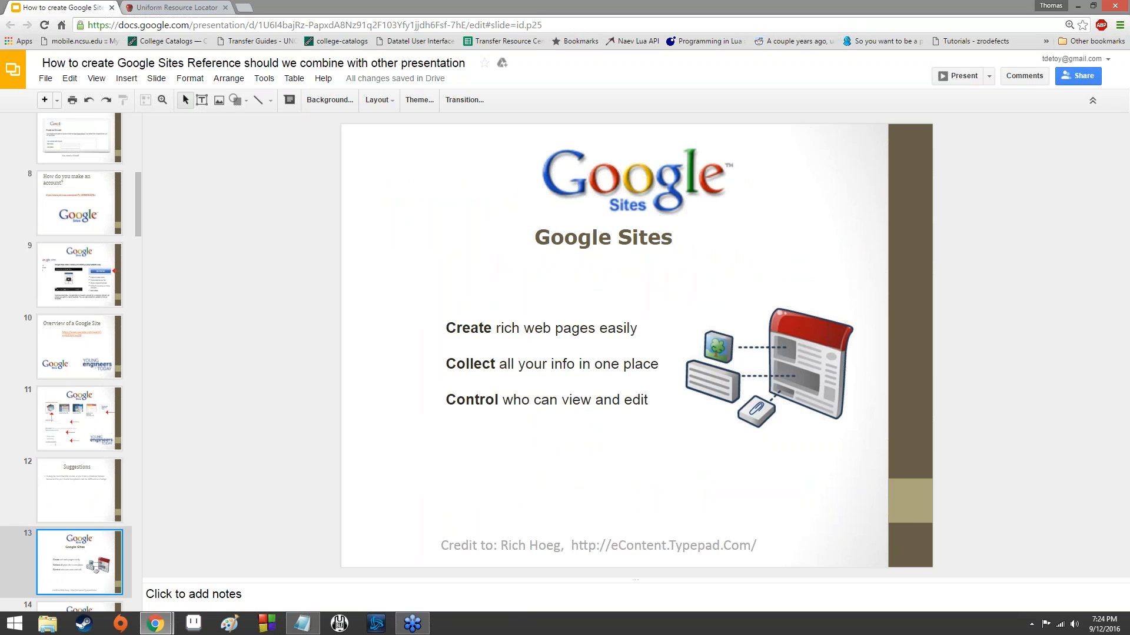
key(Down)
key(Down)
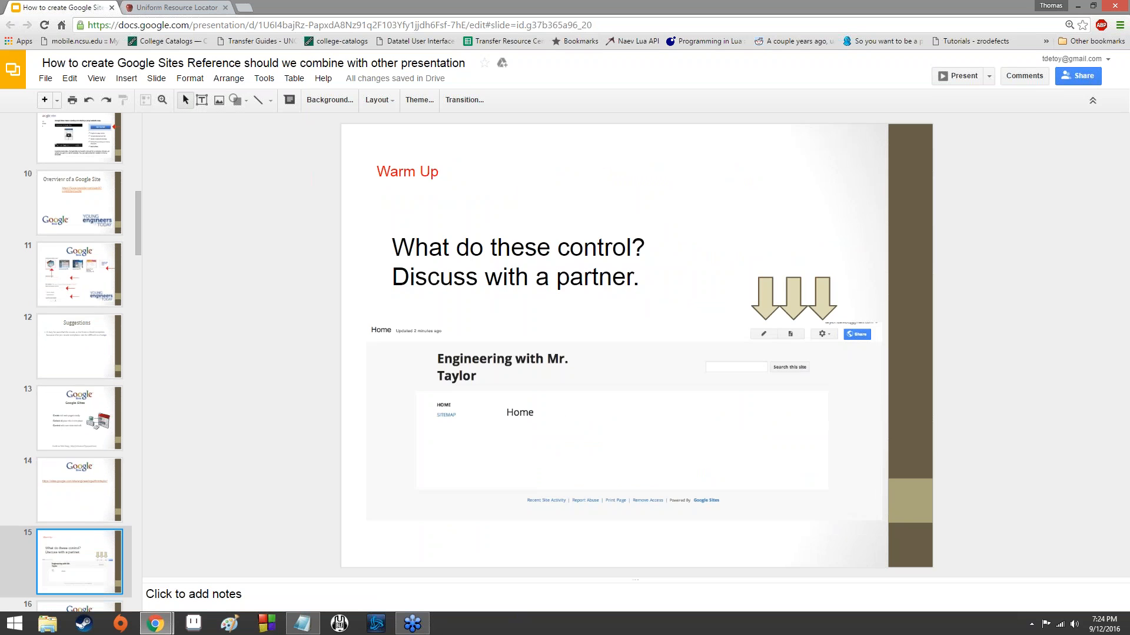
key(Down)
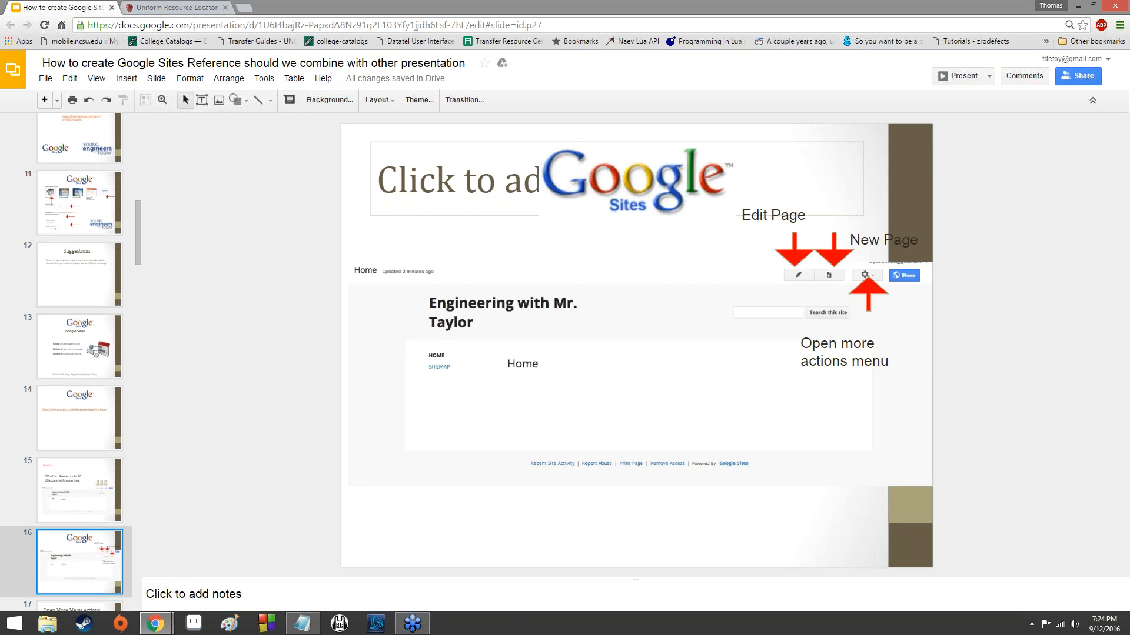
key(Up)
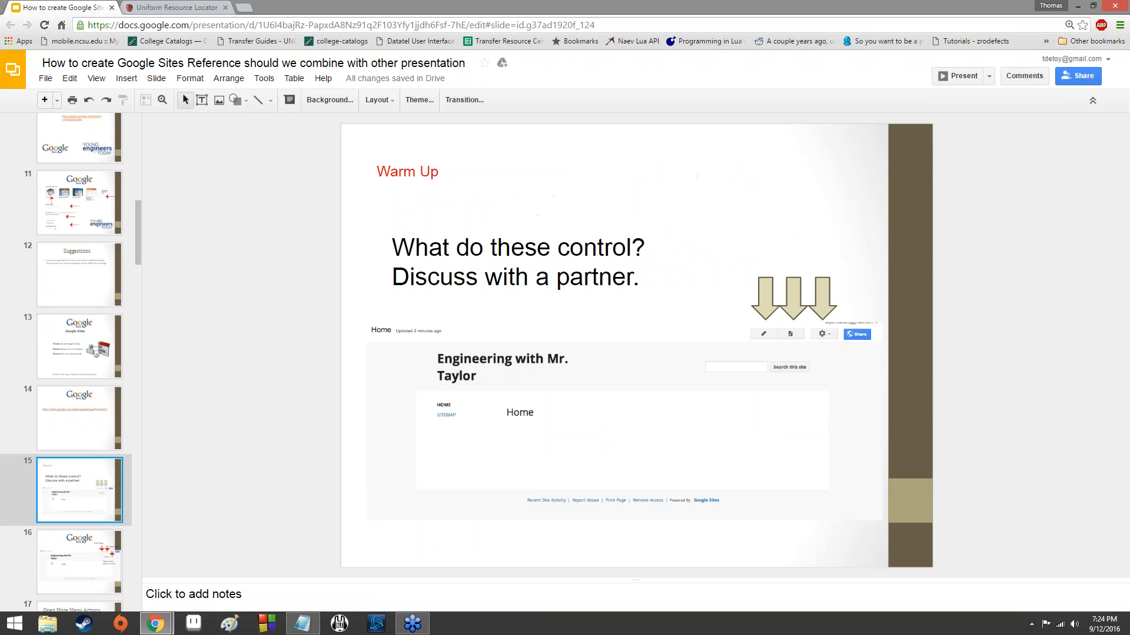
key(Up)
key(Down)
Return to the new site and view its Homework Assignments and Extra Credit pages.
click(165, 7)
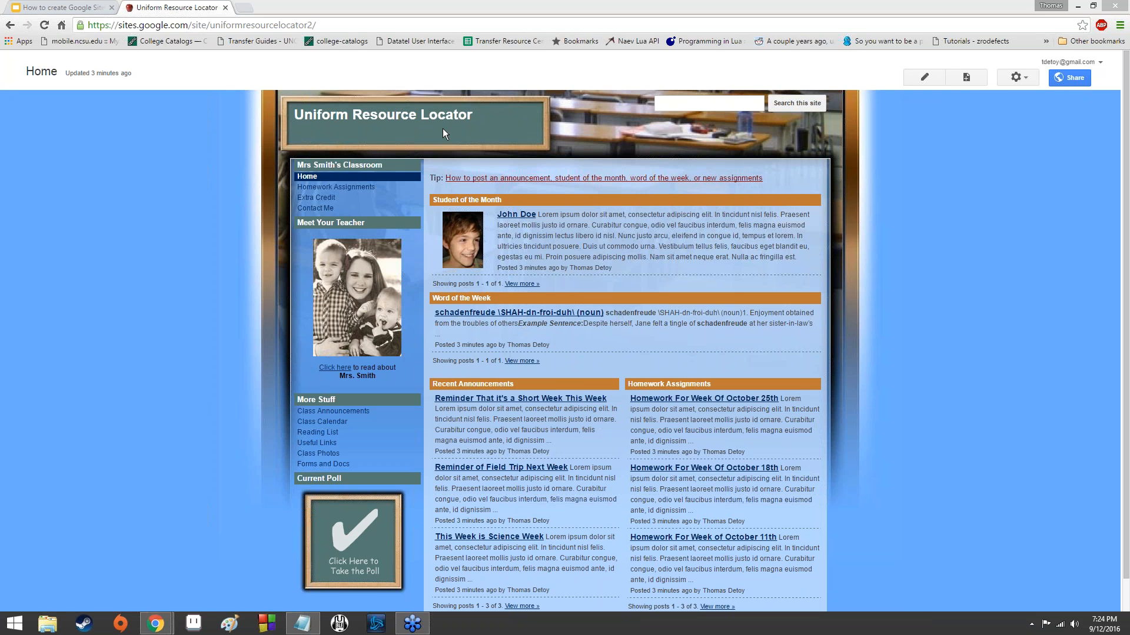
click(333, 187)
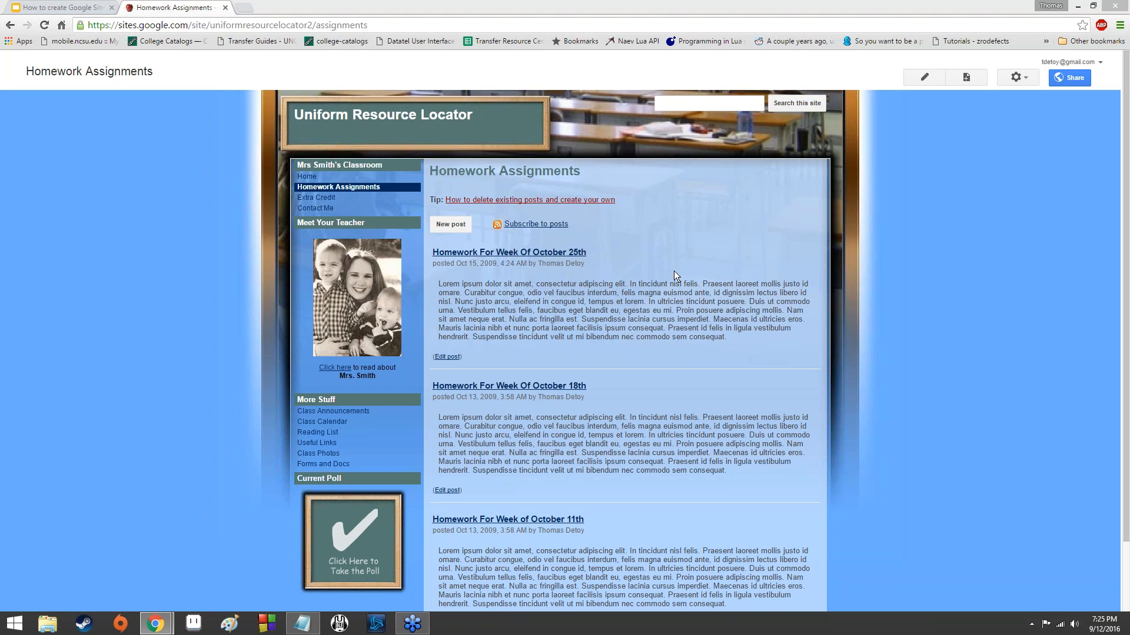
click(318, 197)
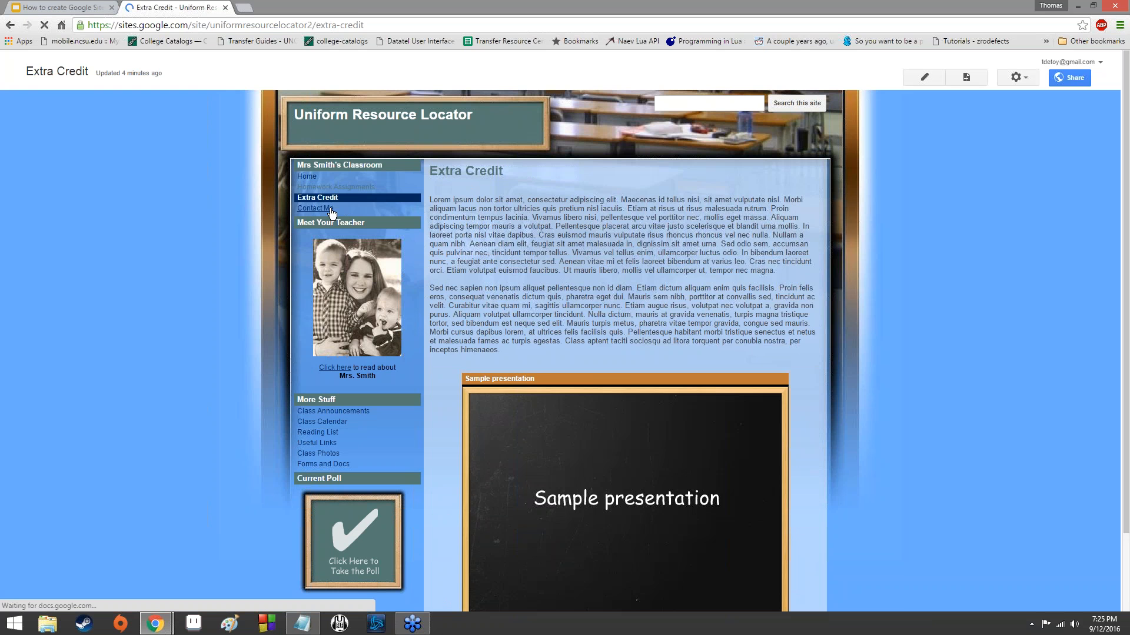
Open the site's Contact Me page and examine the embedded contact form from top to end.
click(329, 209)
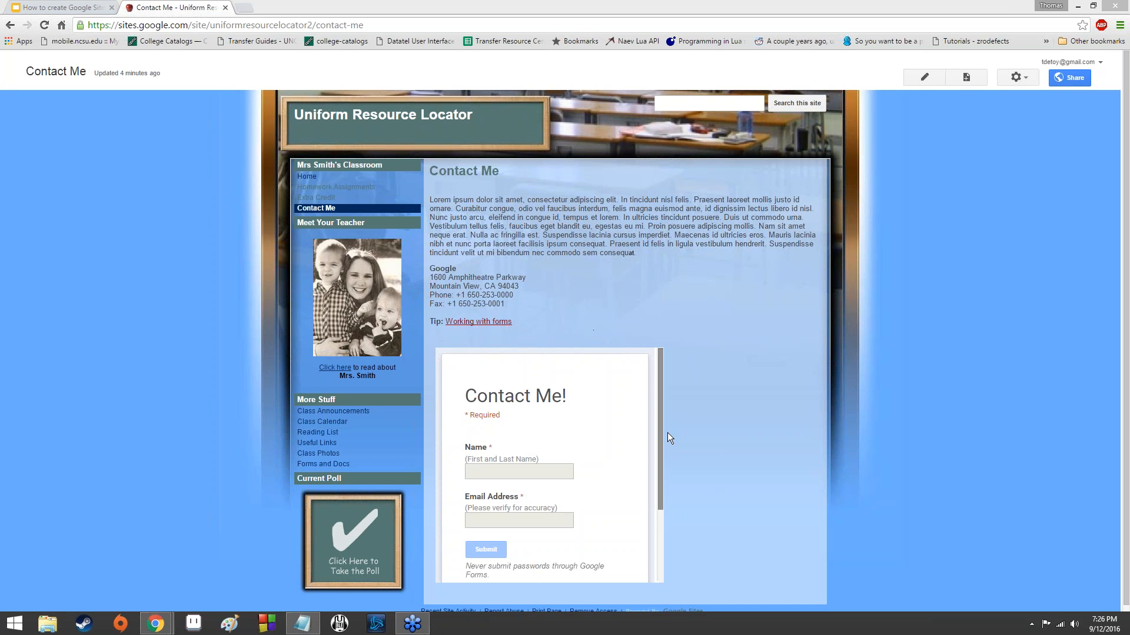
scroll(693, 423, down, 1)
scroll(608, 429, down, 2)
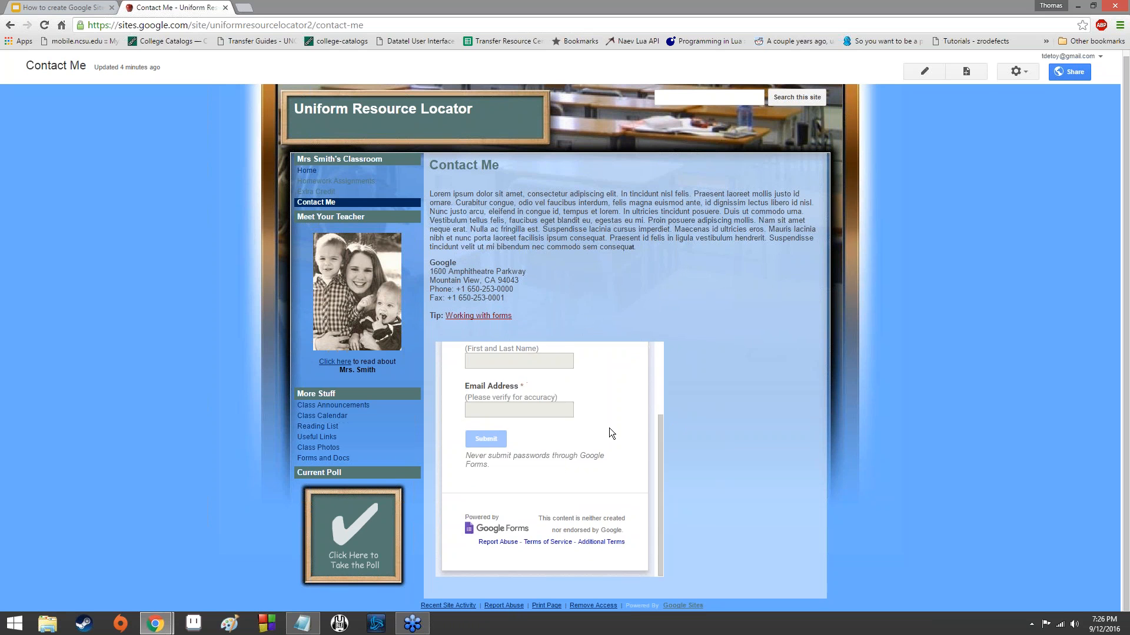
scroll(609, 428, up, 3)
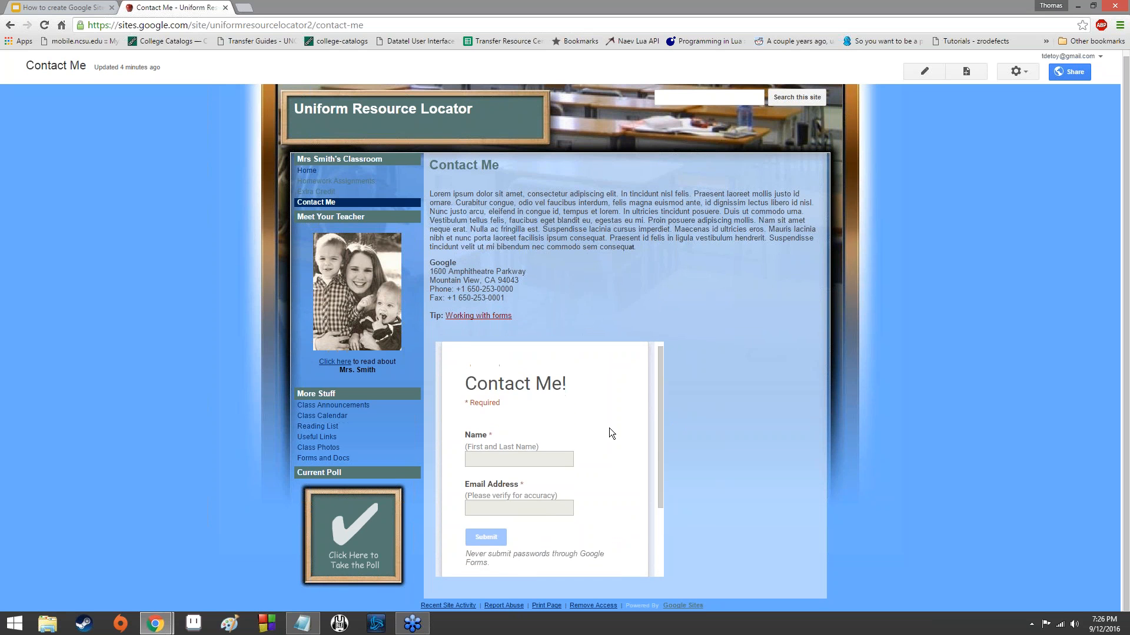
scroll(609, 428, down, 3)
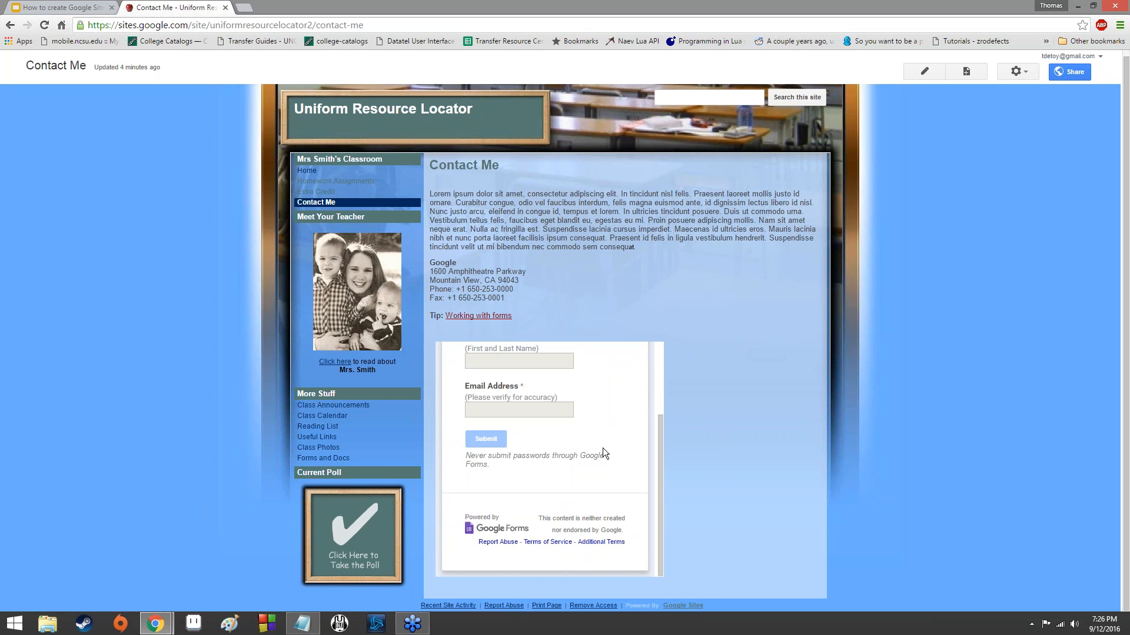
scroll(601, 450, up, 3)
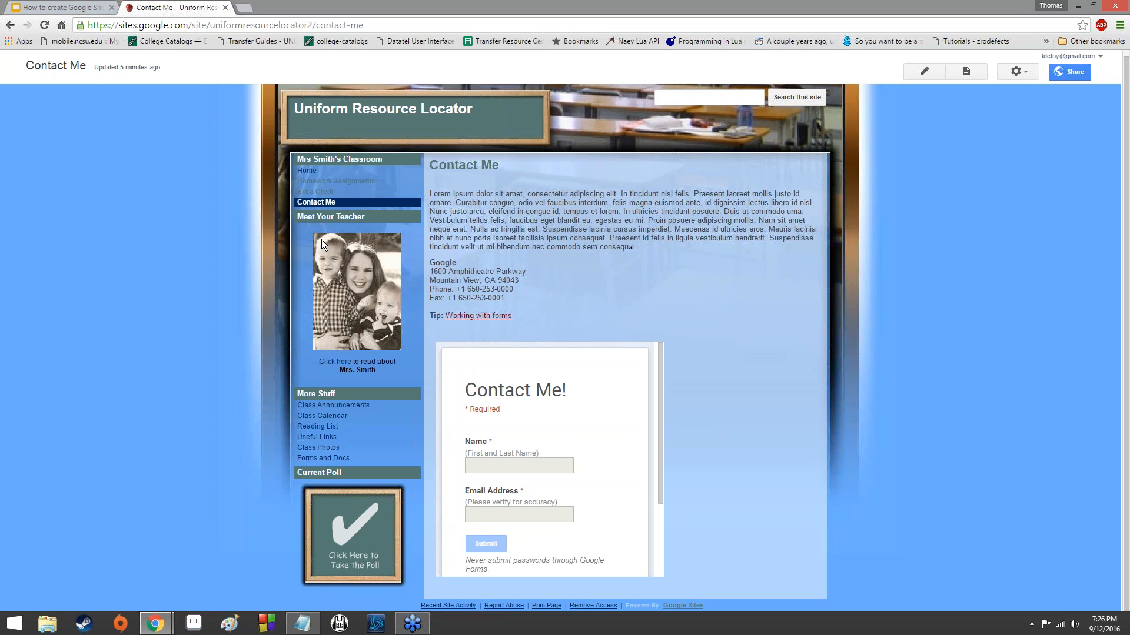
Open the Home page for editing, examine its Recent announcements gadgets from top to end, and leave the editor without saving.
click(306, 171)
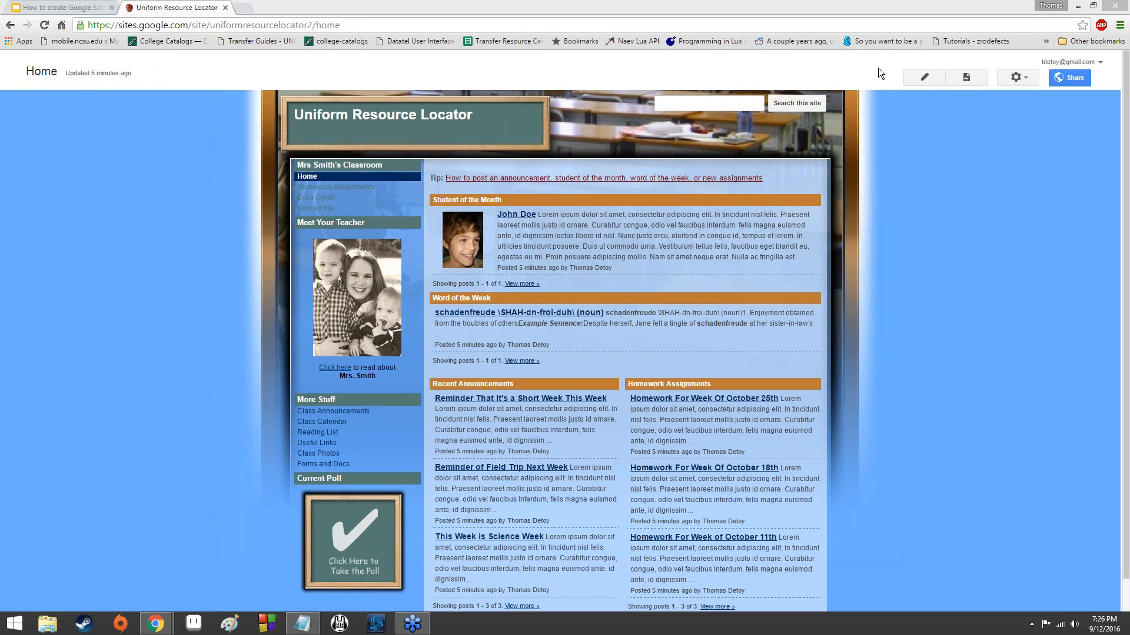
click(917, 72)
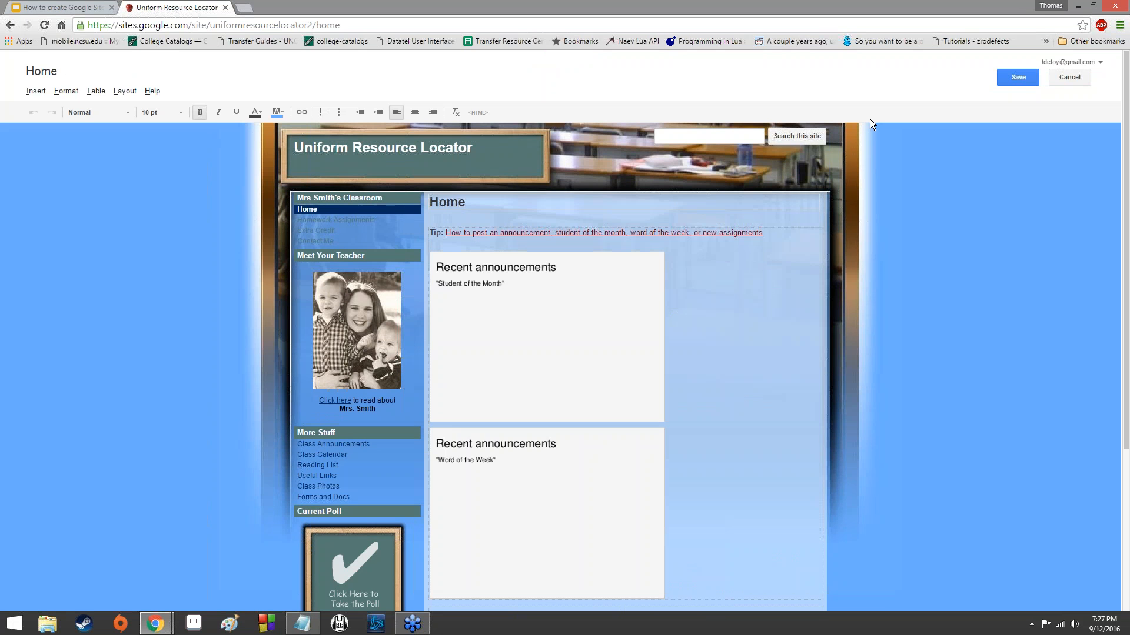
click(722, 8)
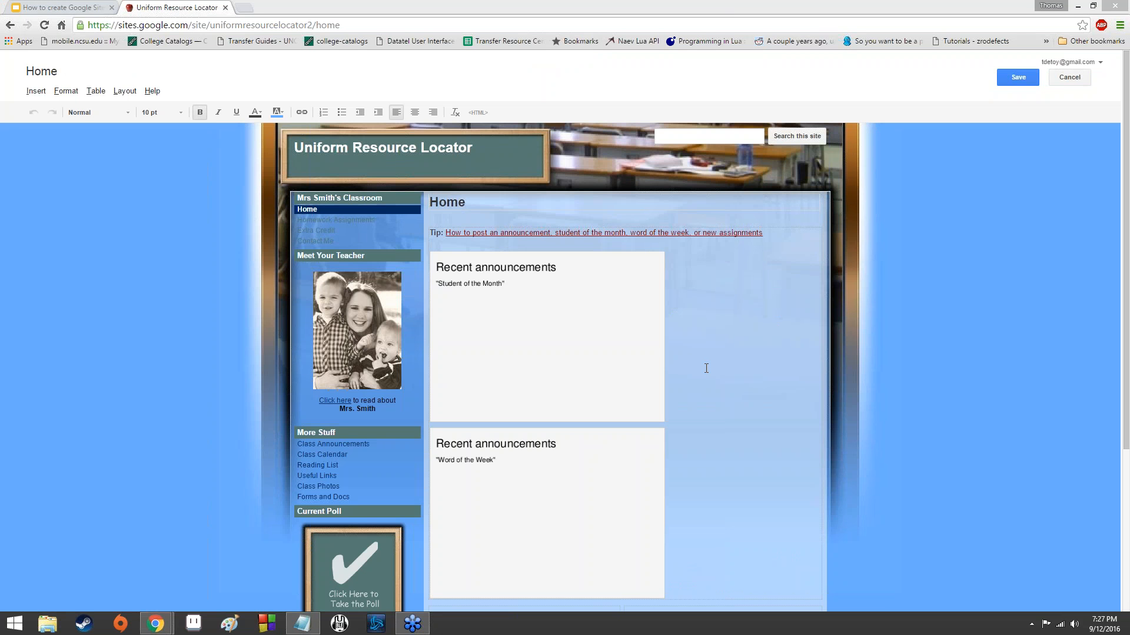
click(866, 335)
scroll(870, 330, down, 4)
scroll(871, 330, up, 4)
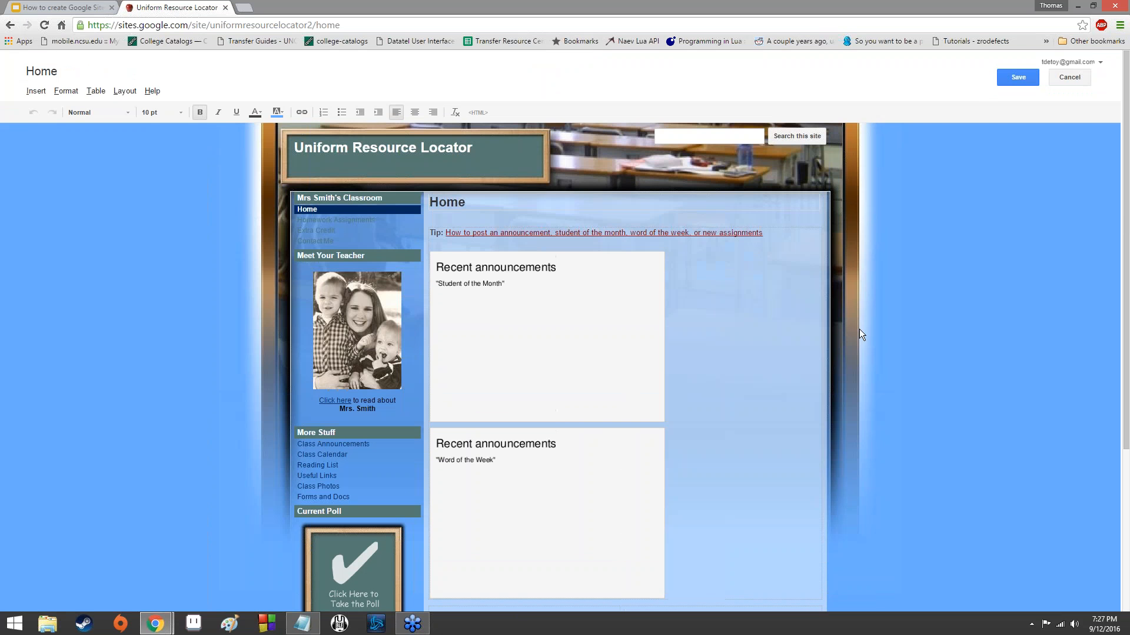
scroll(512, 312, down, 4)
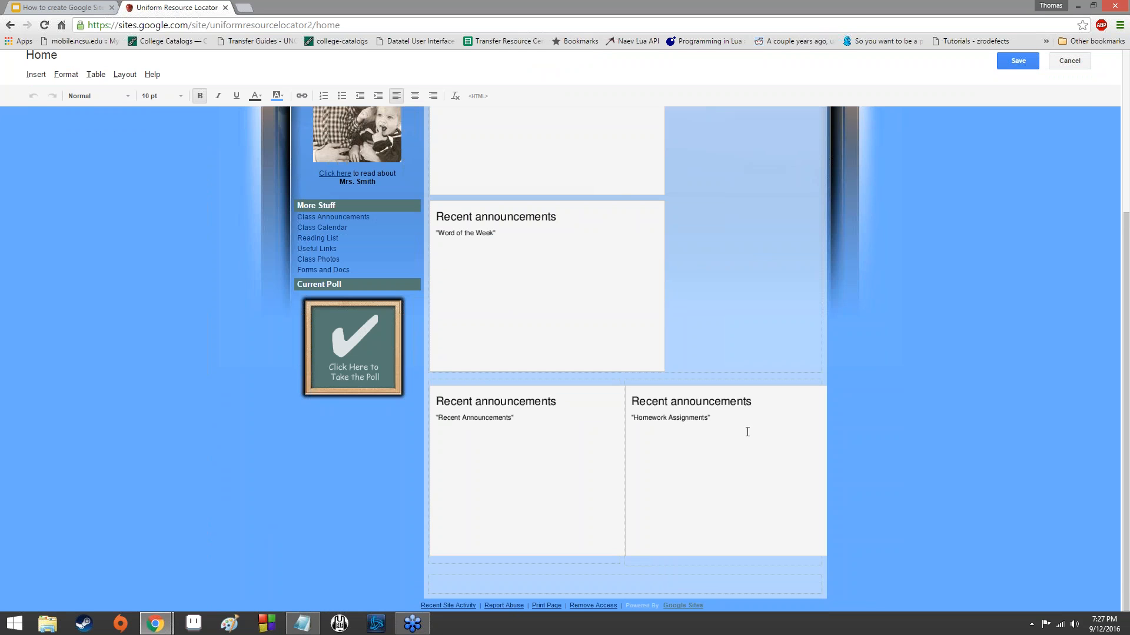
scroll(628, 469, up, 4)
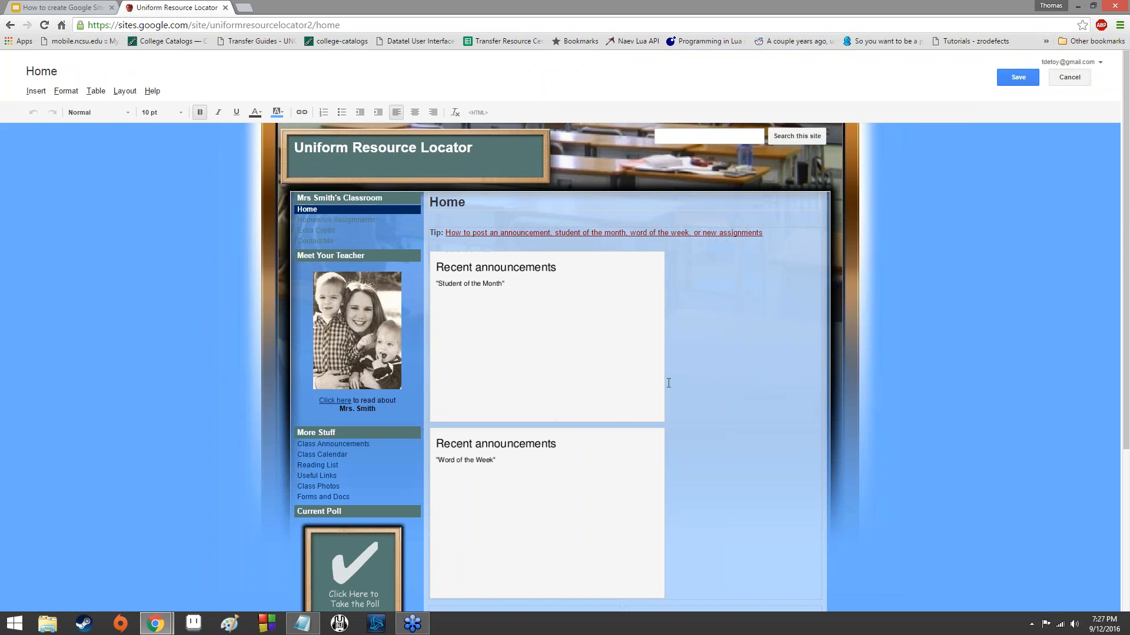
click(1060, 84)
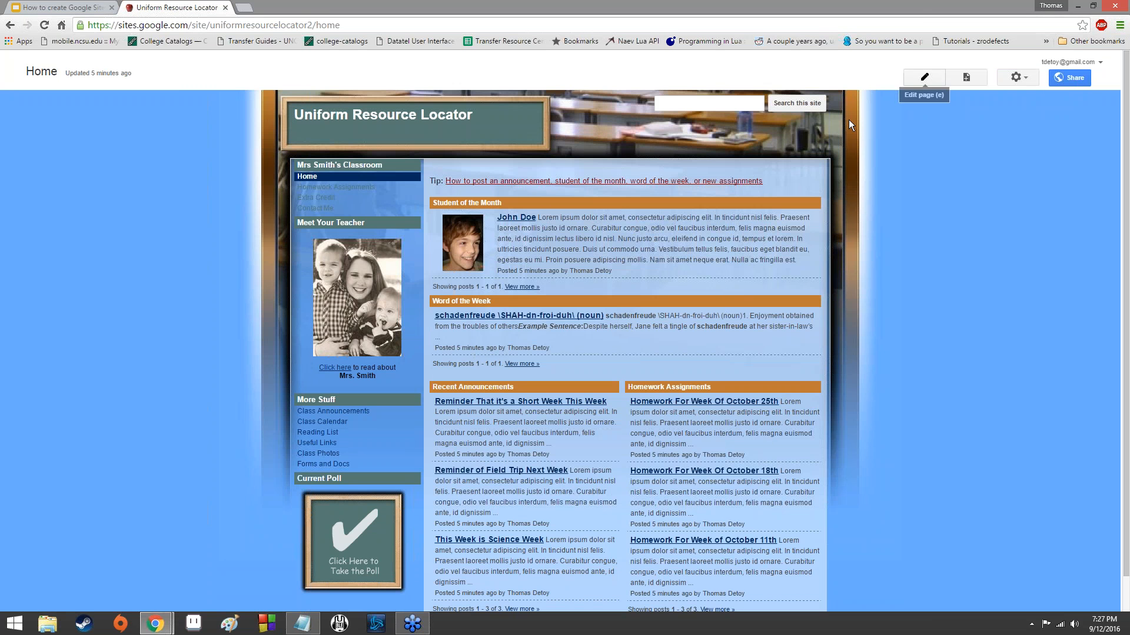
Reopen the Home page for editing, inspect the "Word of the Week" gadget and its controls, and leave without saving.
click(923, 78)
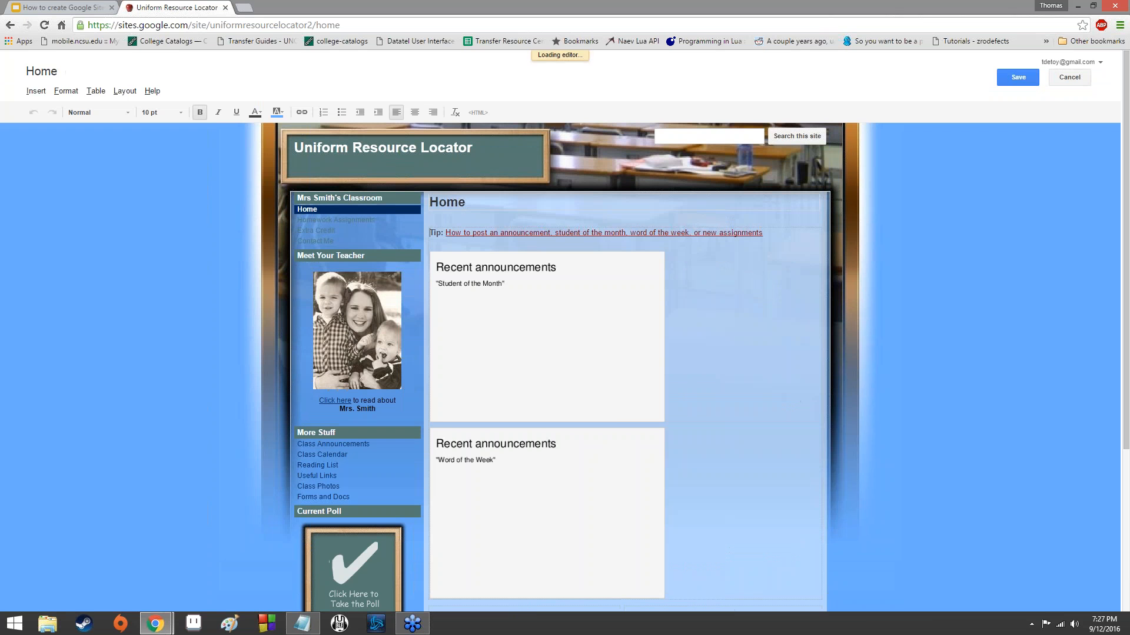
scroll(534, 459, down, 4)
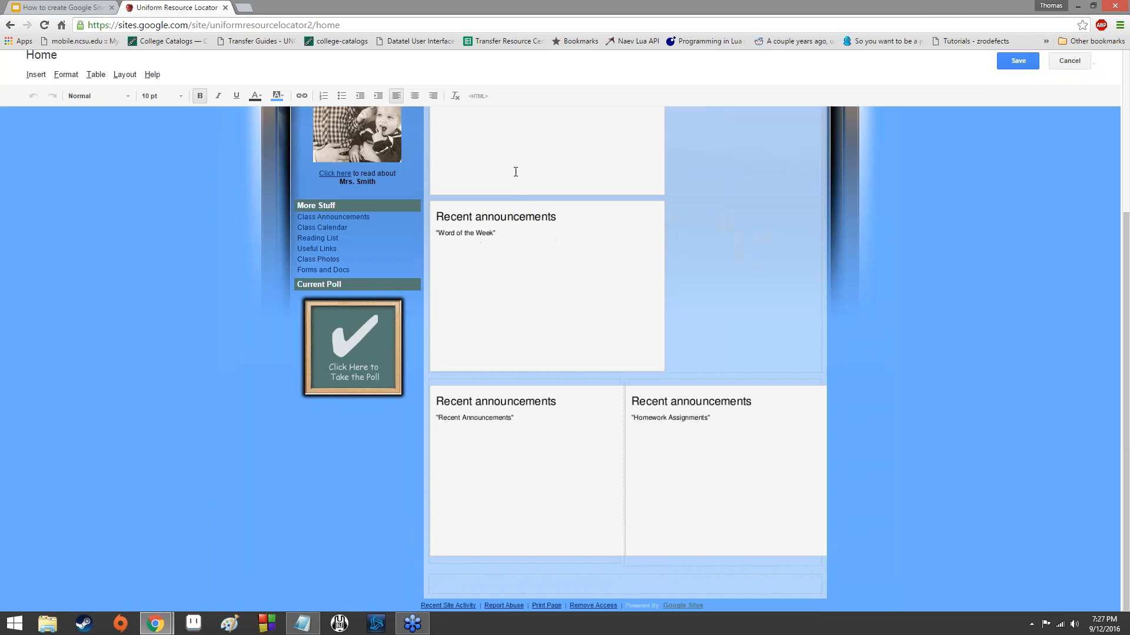
scroll(462, 182, up, 3)
click(564, 230)
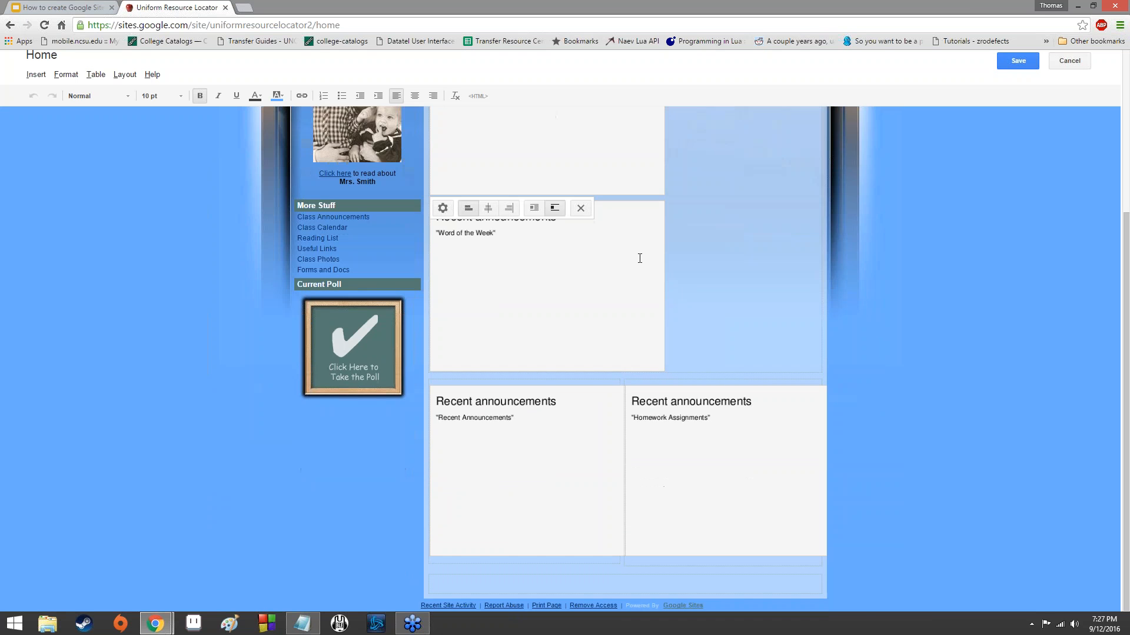
scroll(648, 271, up, 4)
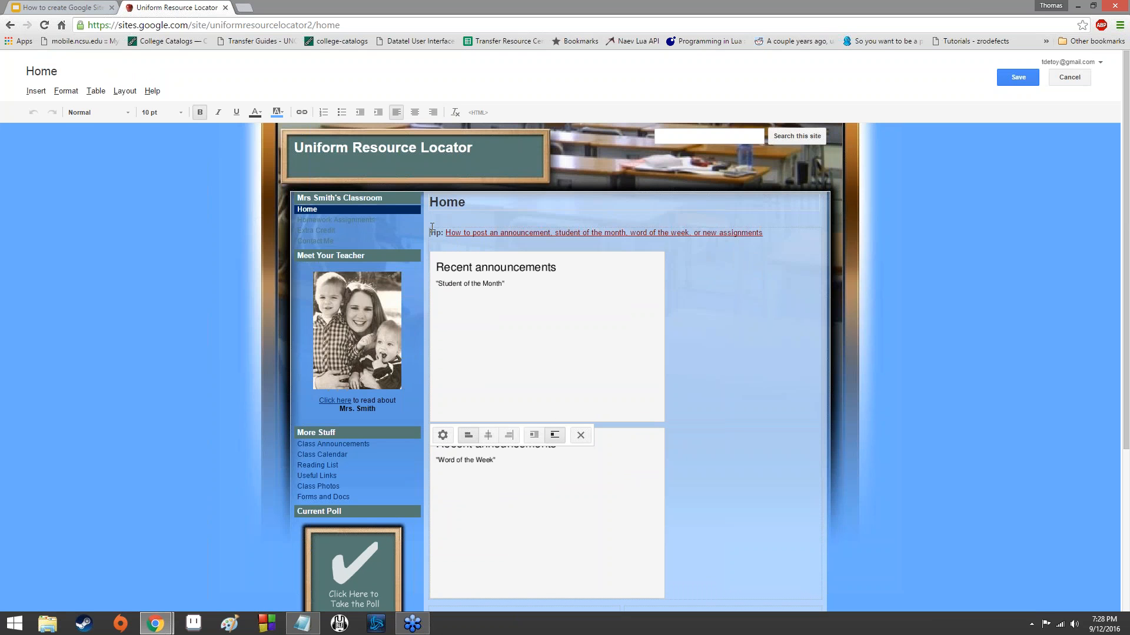
click(1071, 82)
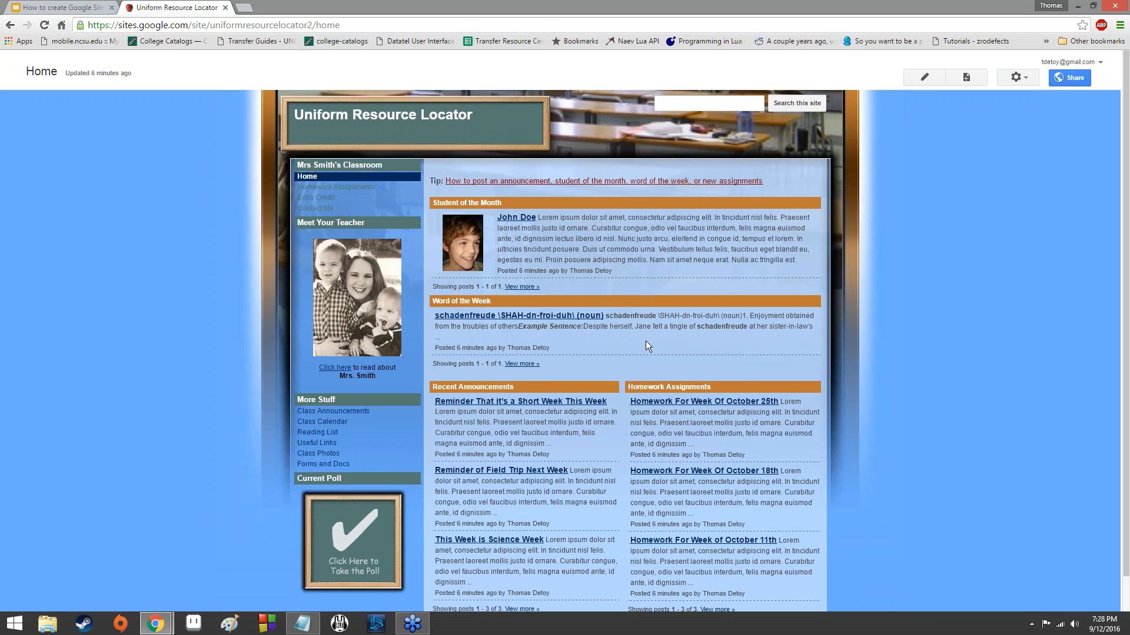
Add the line "Straight up typing it." below the Tip link on the Home page and save the page.
click(922, 79)
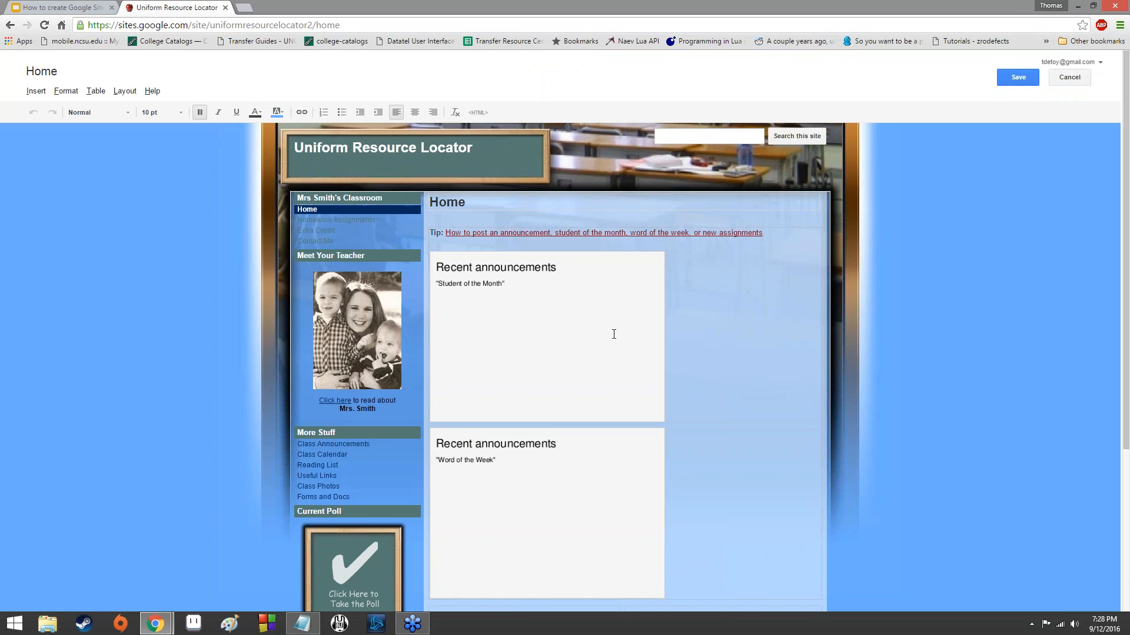
scroll(606, 307, down, 4)
scroll(603, 312, up, 4)
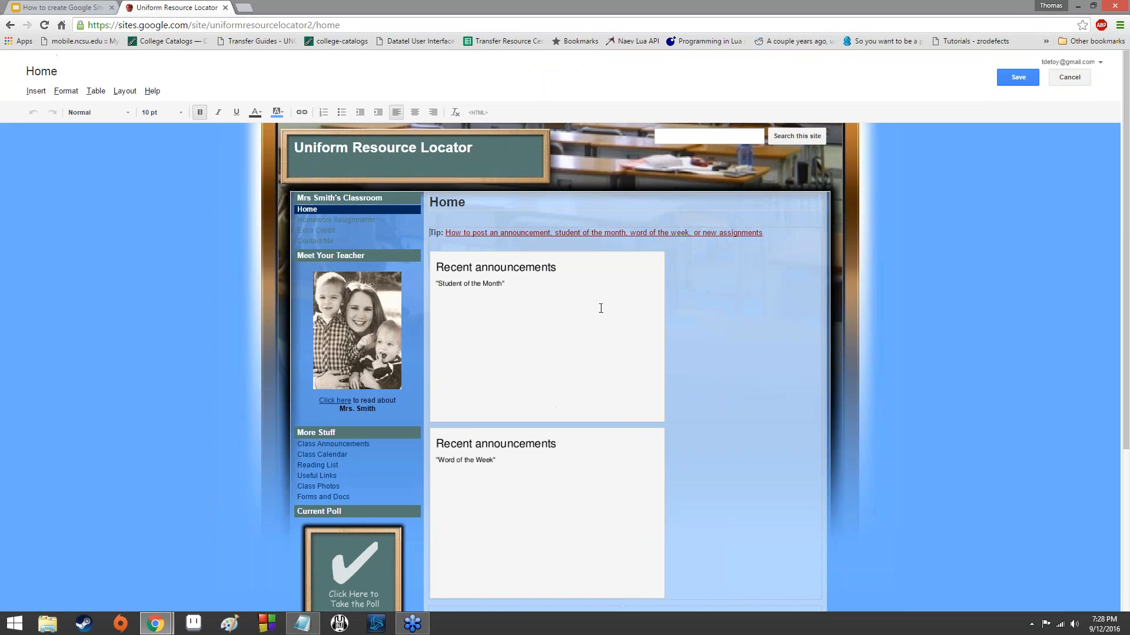
click(598, 243)
click(666, 298)
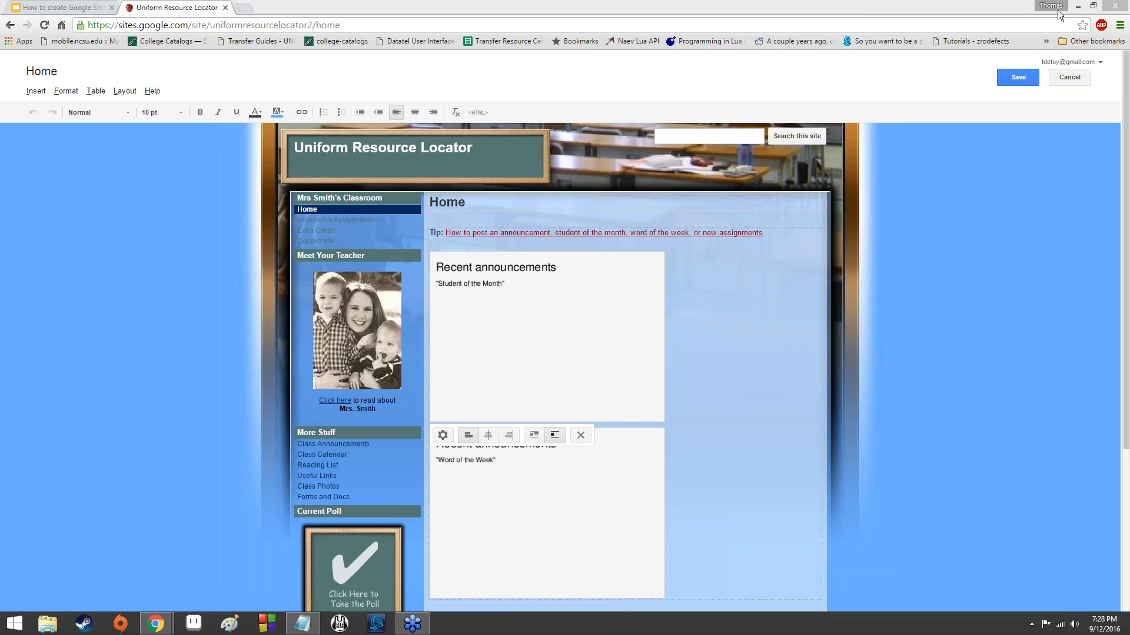
click(772, 243)
click(781, 234)
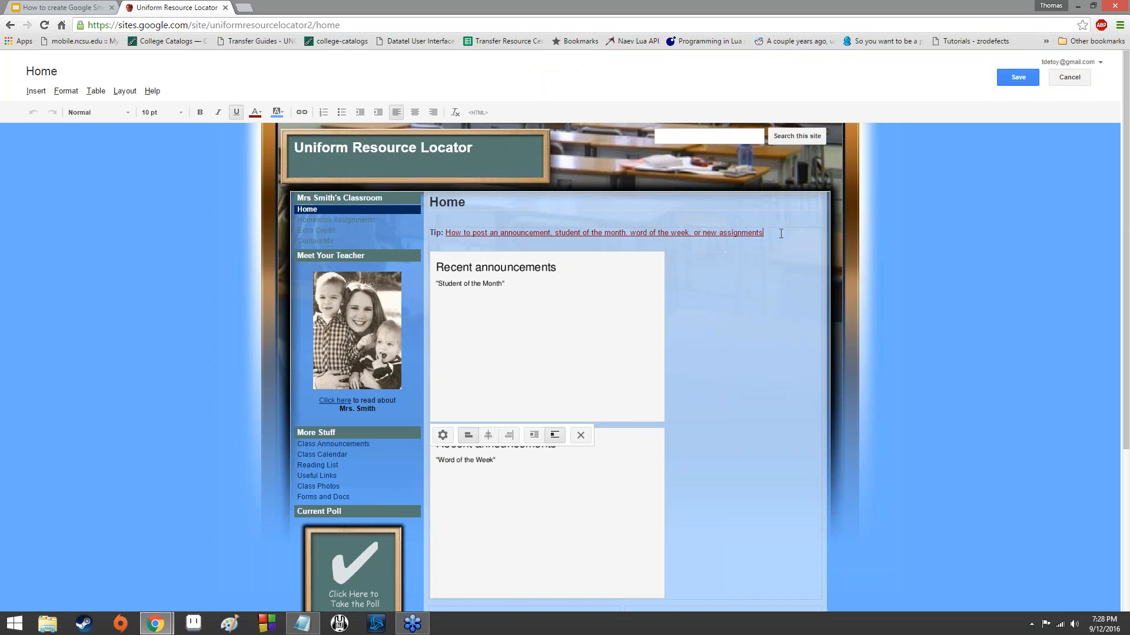
key(Return)
text(Straight)
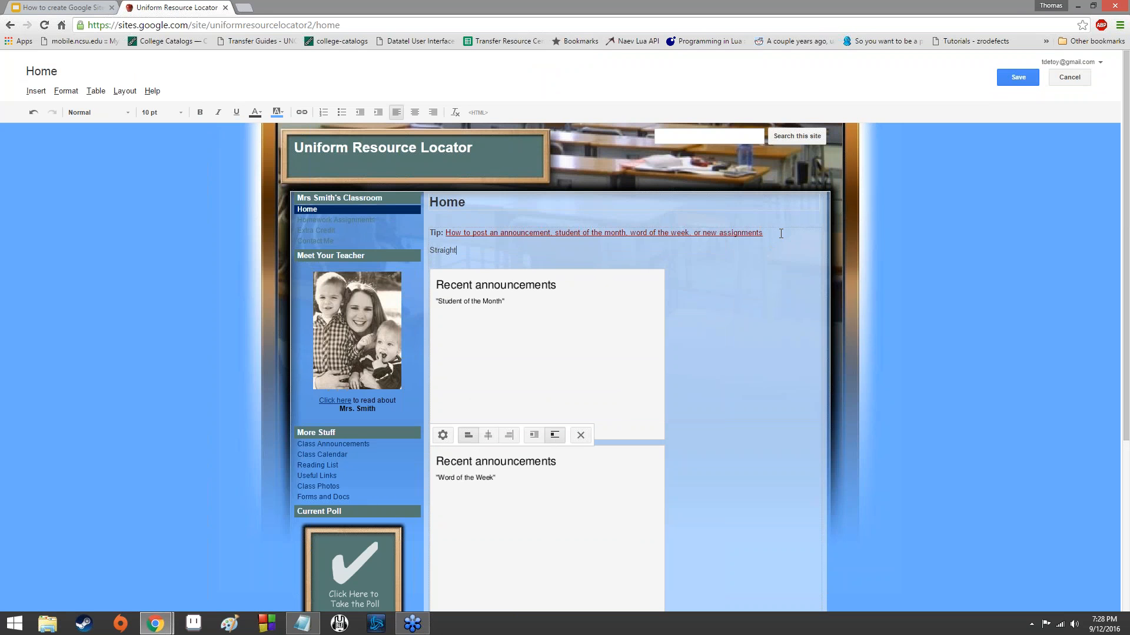
text( up typing it.)
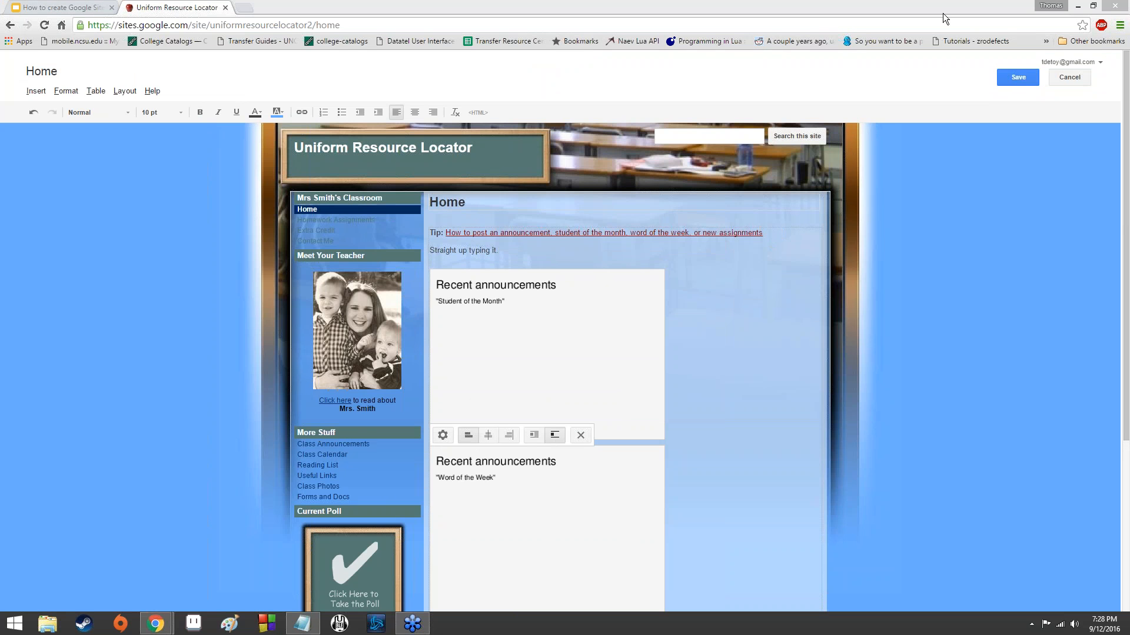
click(1023, 78)
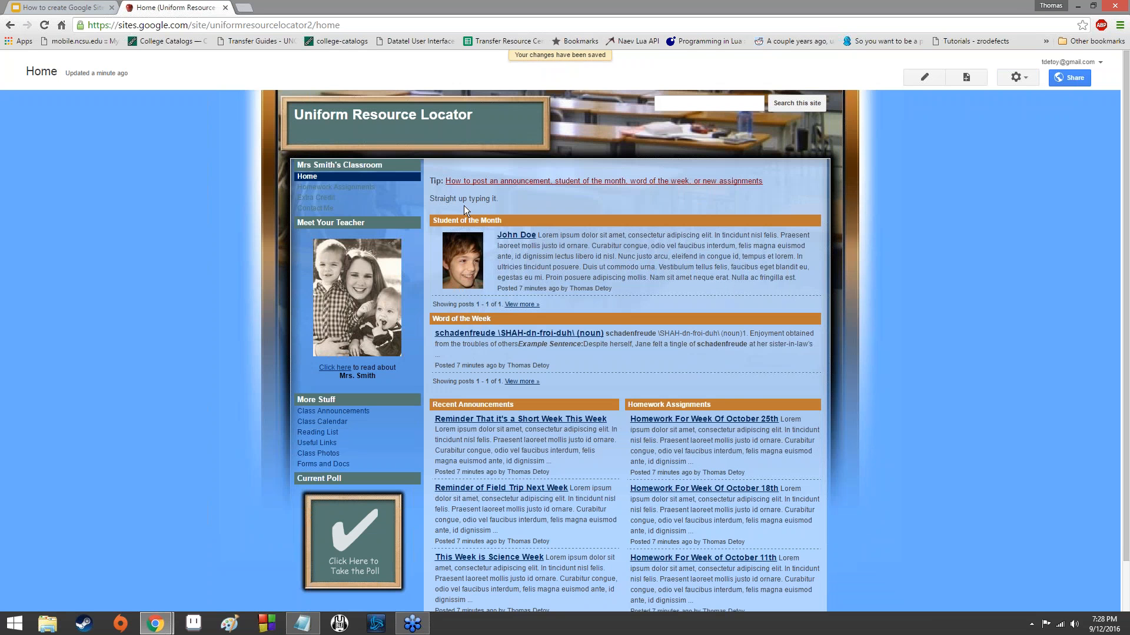
drag(500, 199, 413, 200)
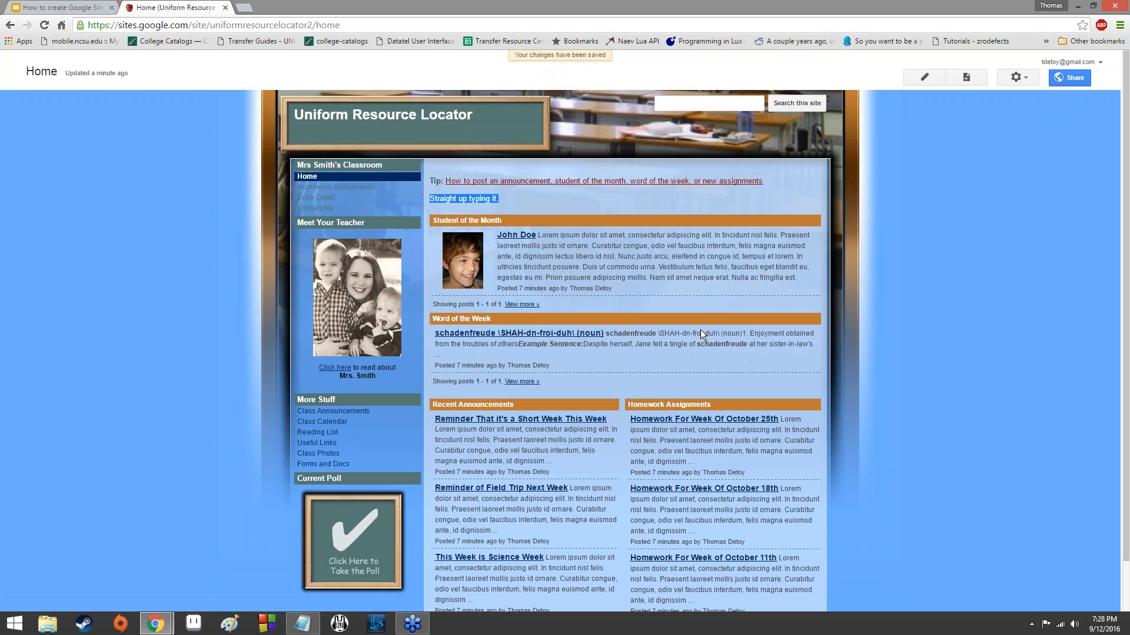
Change the Home page's title to "Snood" and save the page.
click(927, 77)
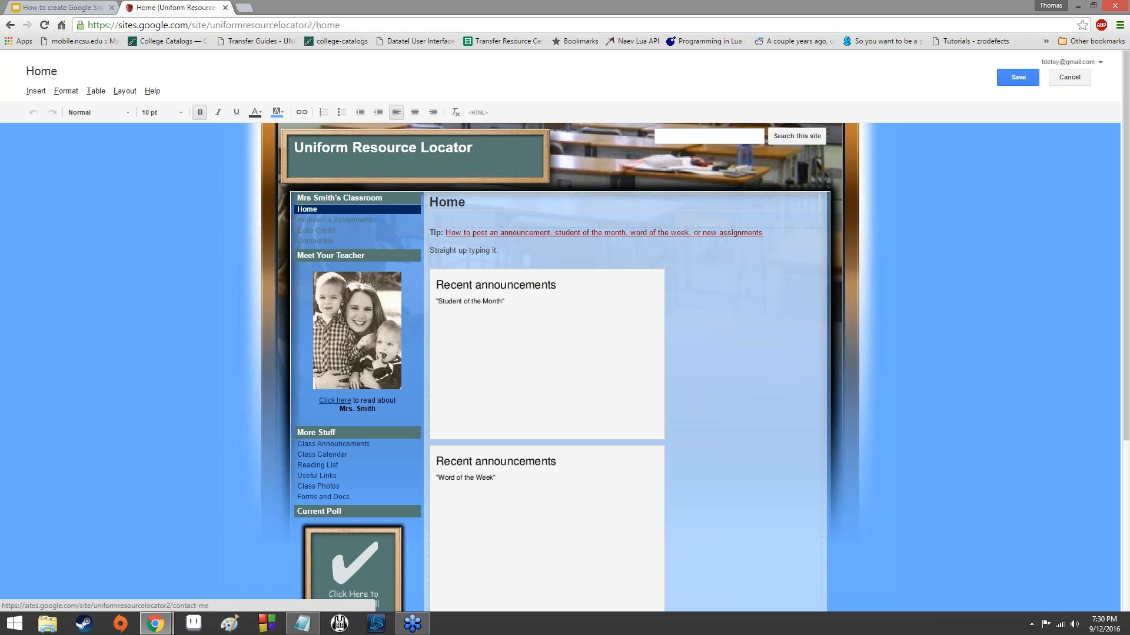
drag(476, 205, 345, 194)
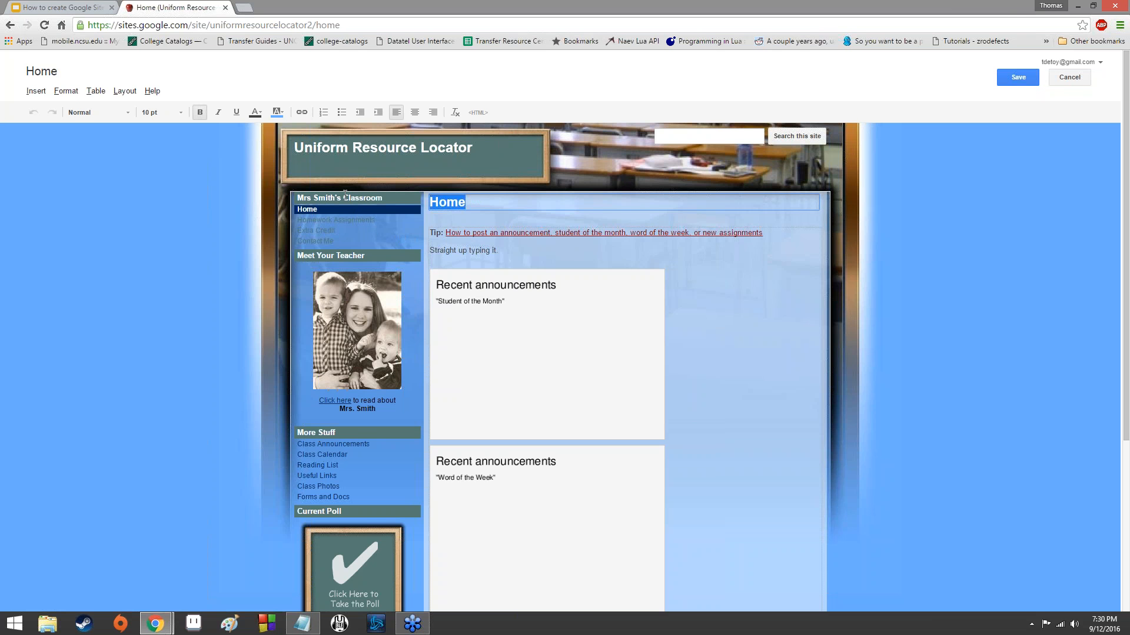
text(Snood)
click(1001, 77)
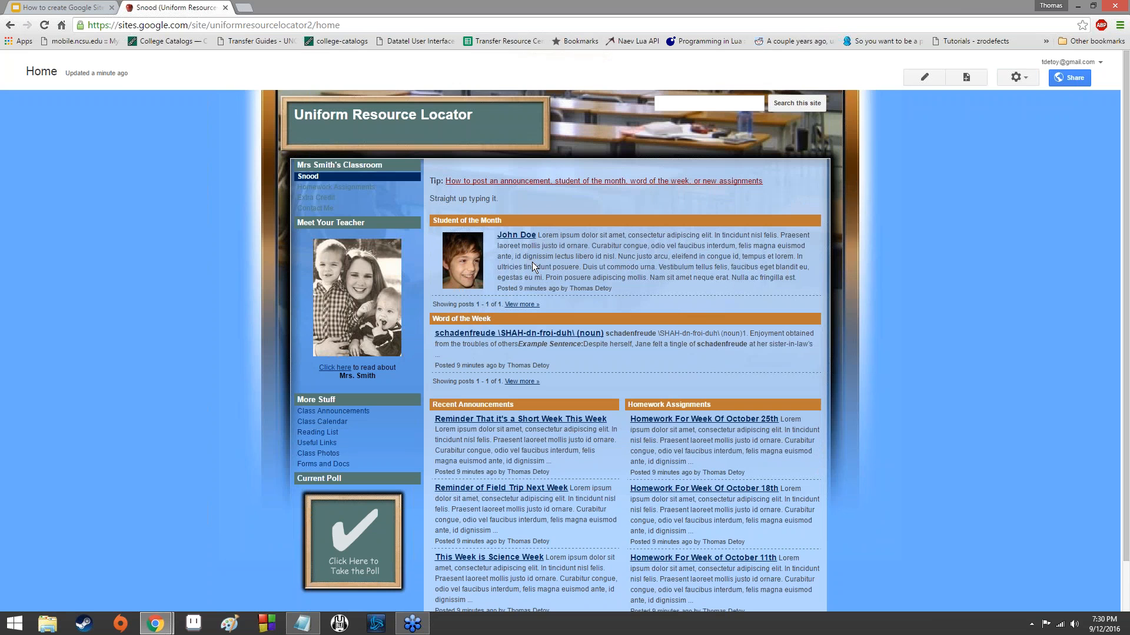
Compare the renamed page's title with its sidebar entry, saving the page again without edits and reloading it.
scroll(524, 195, down, 1)
scroll(889, 222, up, 1)
click(321, 188)
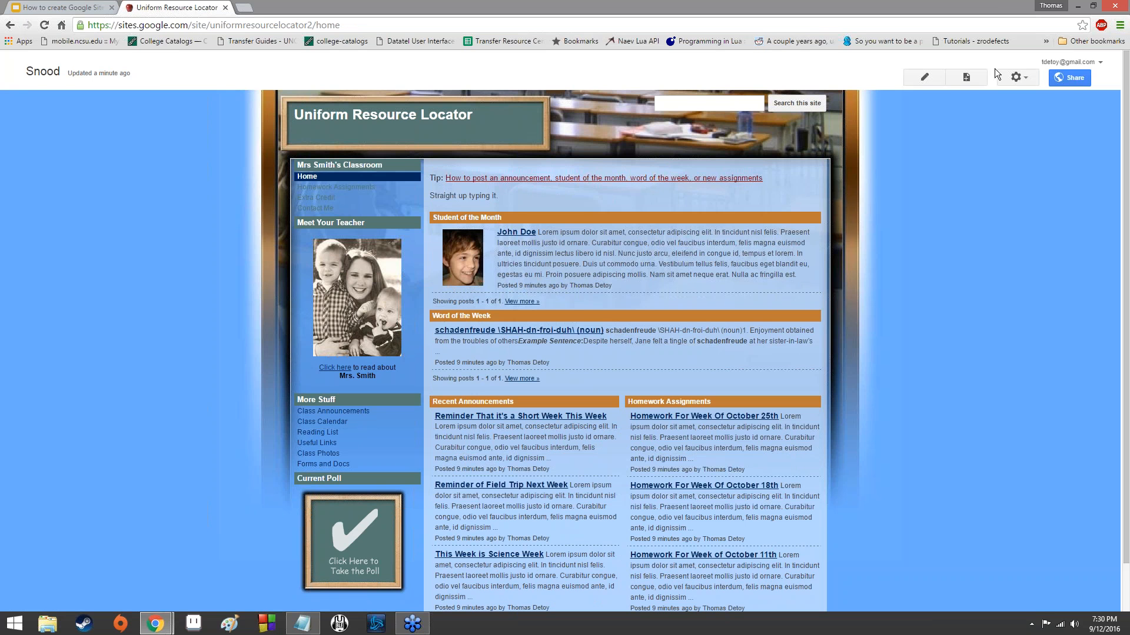
click(934, 83)
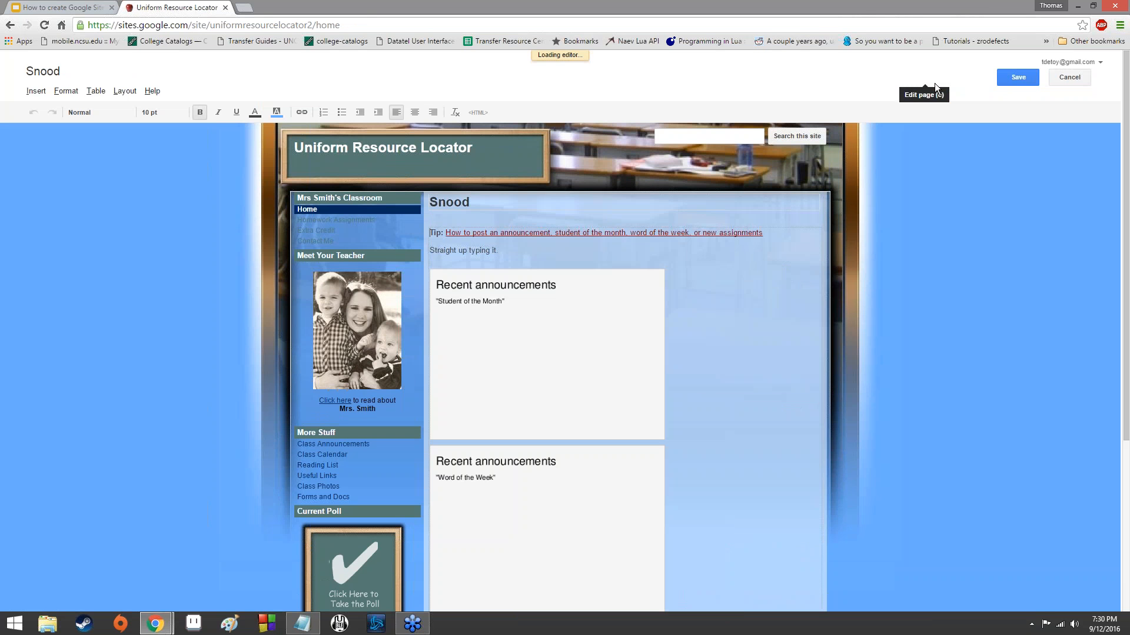
click(1023, 81)
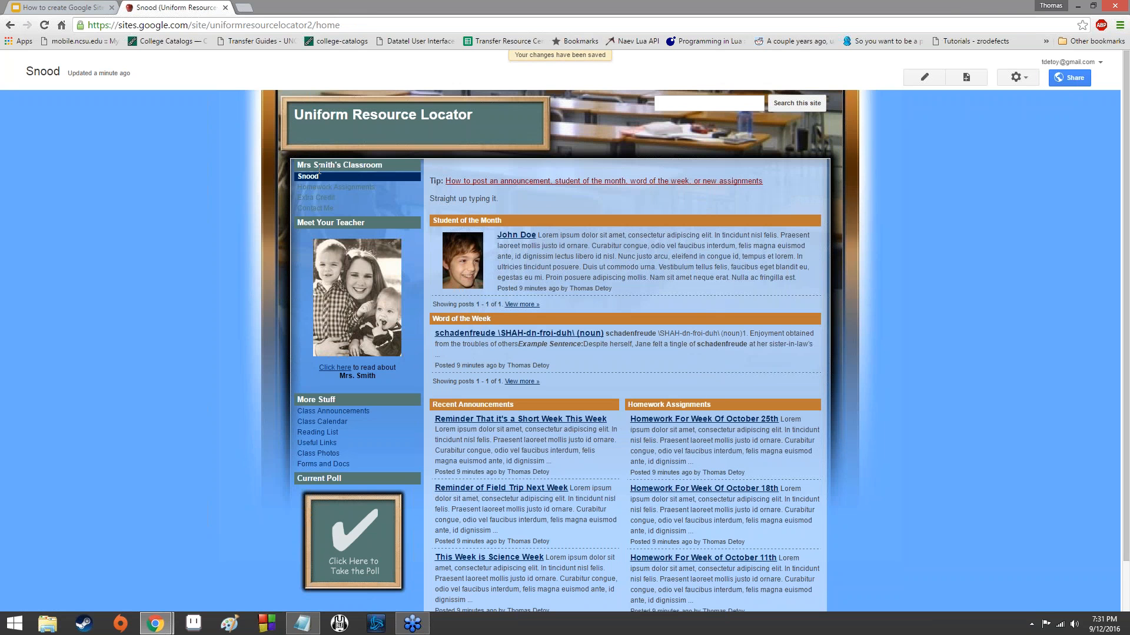
scroll(590, 197, down, 2)
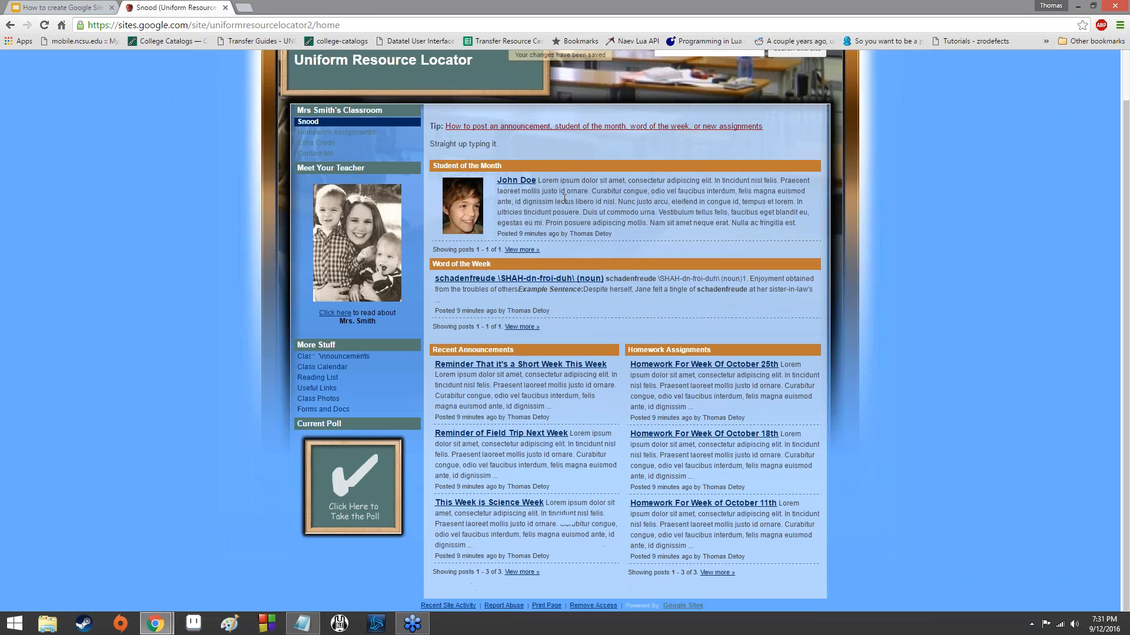
scroll(590, 198, up, 2)
click(336, 188)
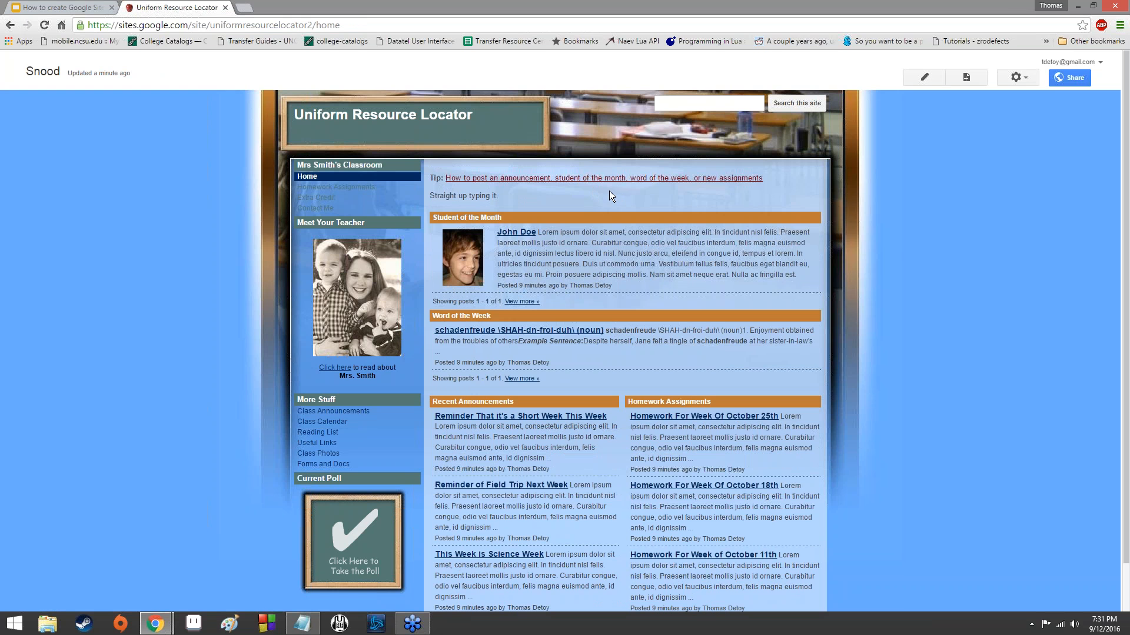
scroll(609, 191, down, 2)
scroll(609, 191, up, 2)
Edit the Snood page, start a new line below "Straight up typing it." and set its font size to 18 pt.
click(937, 80)
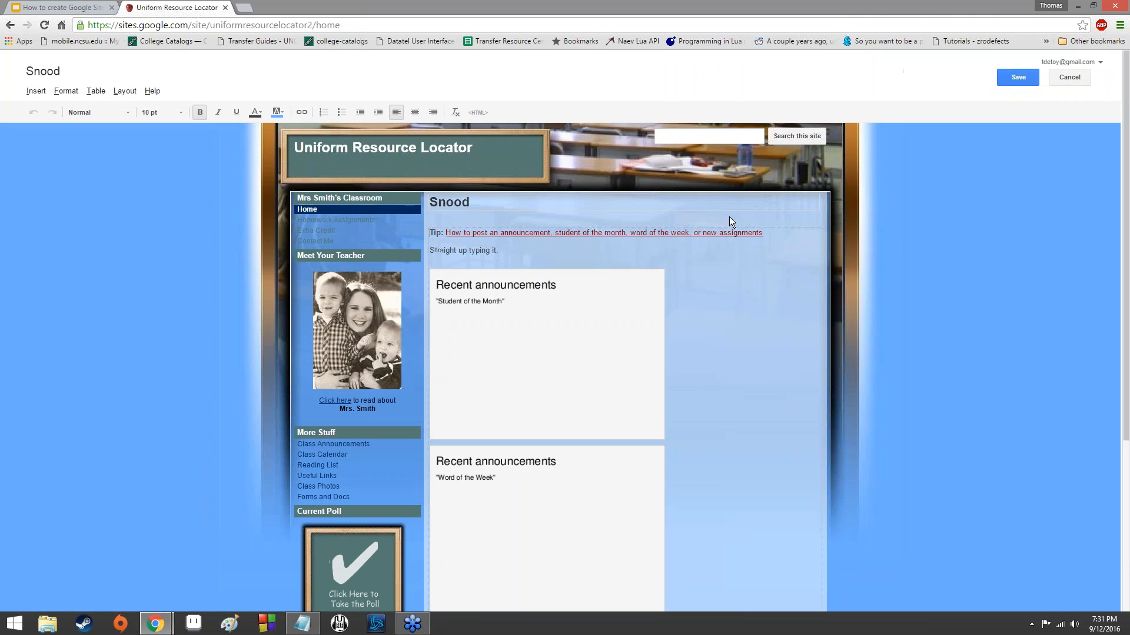
click(553, 253)
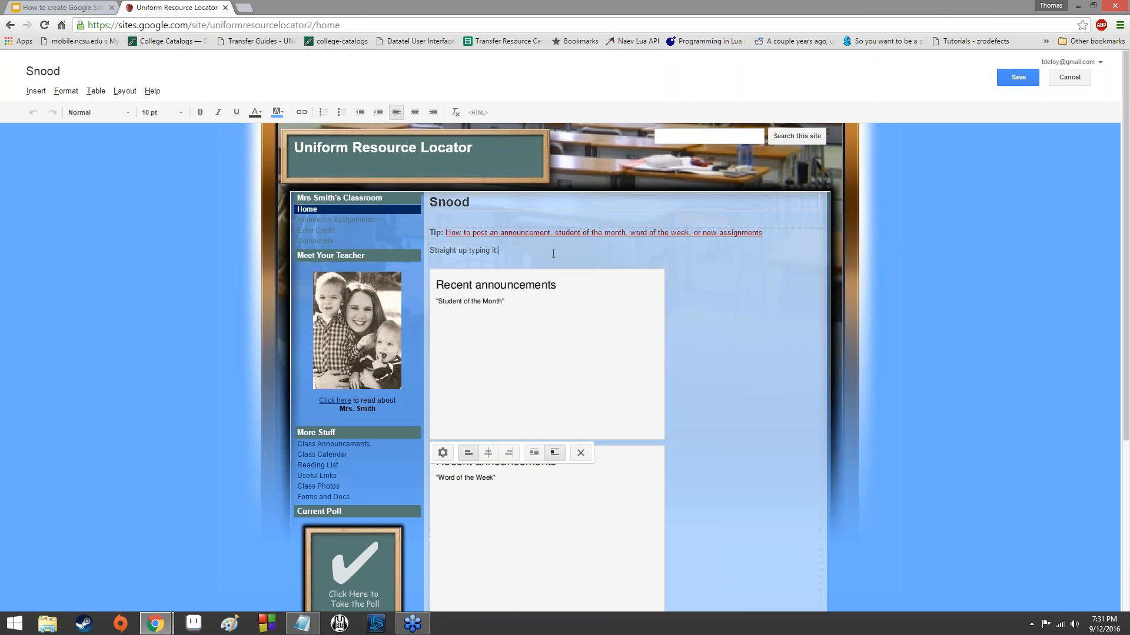
key(Return)
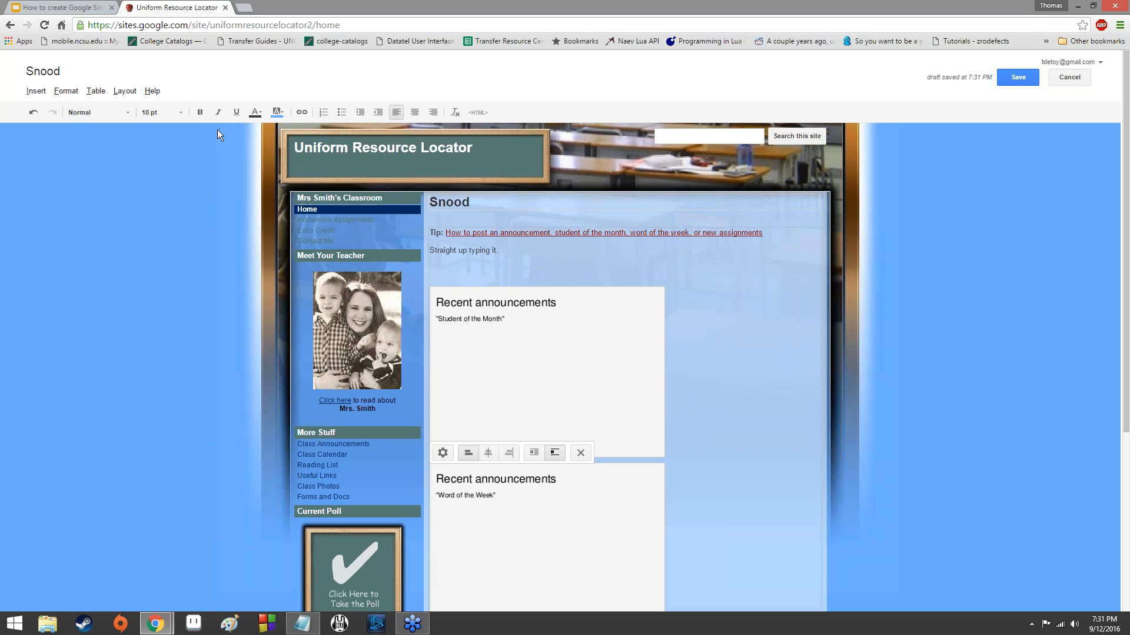
click(180, 112)
click(187, 157)
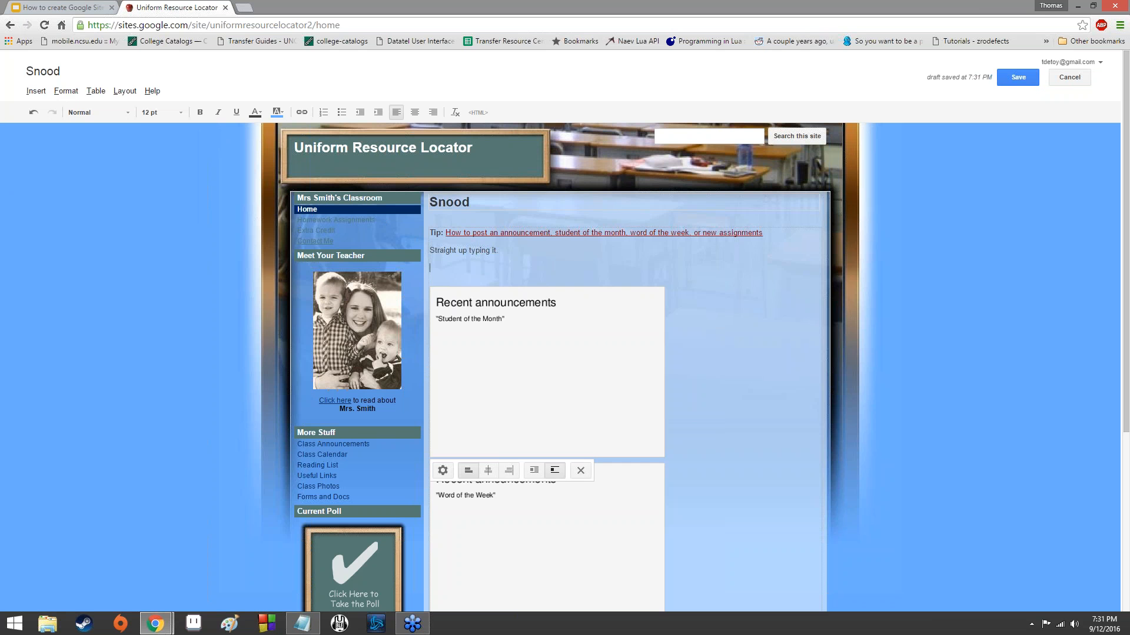
click(147, 112)
click(159, 182)
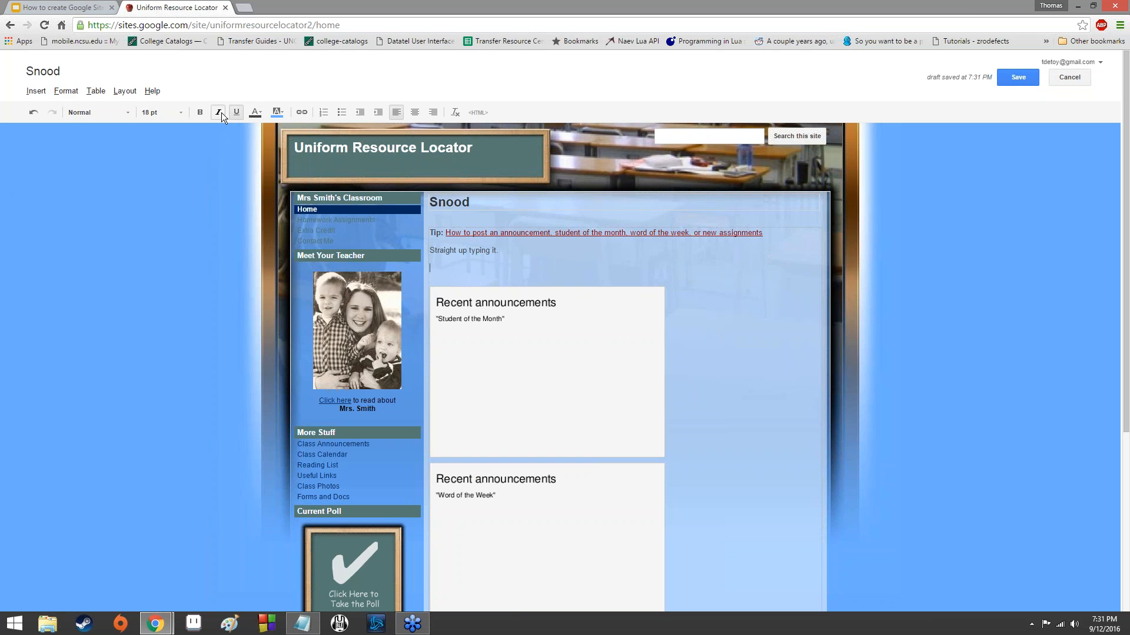
Format the new line below "Straight up typing it." as bold, italic, underlined Courier New and review the other editing options.
click(97, 117)
click(86, 116)
click(87, 117)
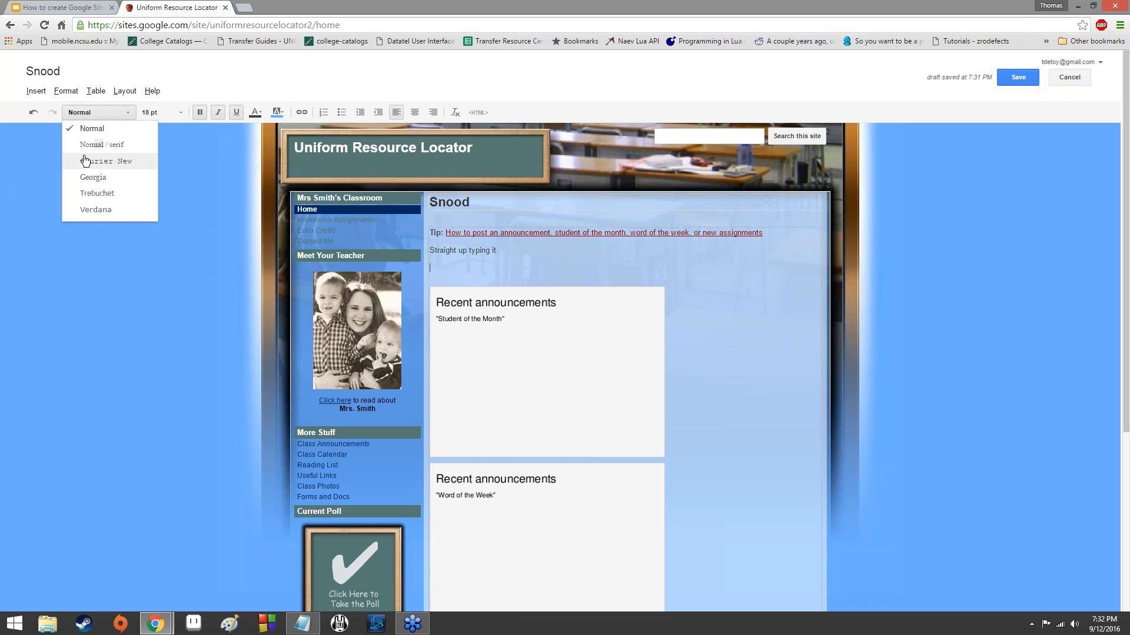
click(85, 161)
click(66, 92)
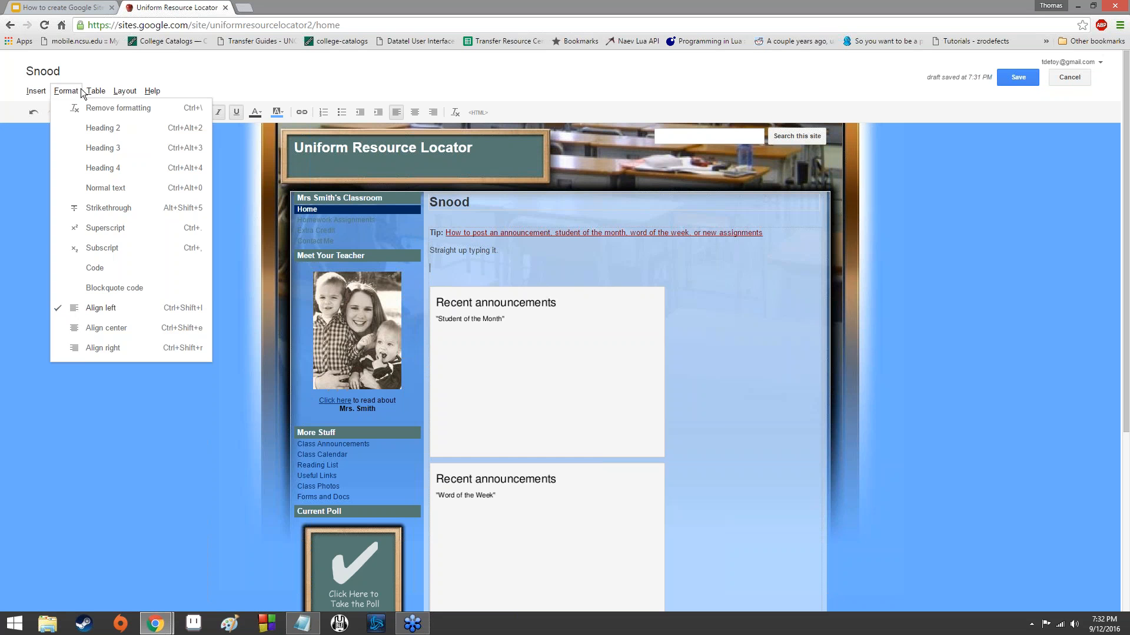
mouse_move(96, 94)
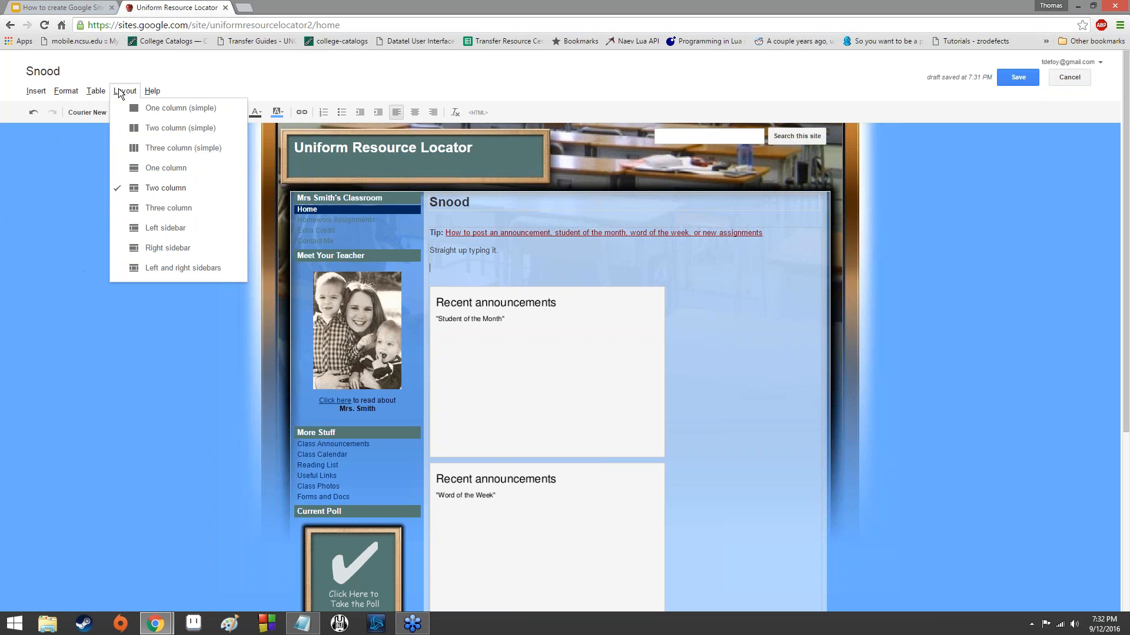
mouse_move(35, 91)
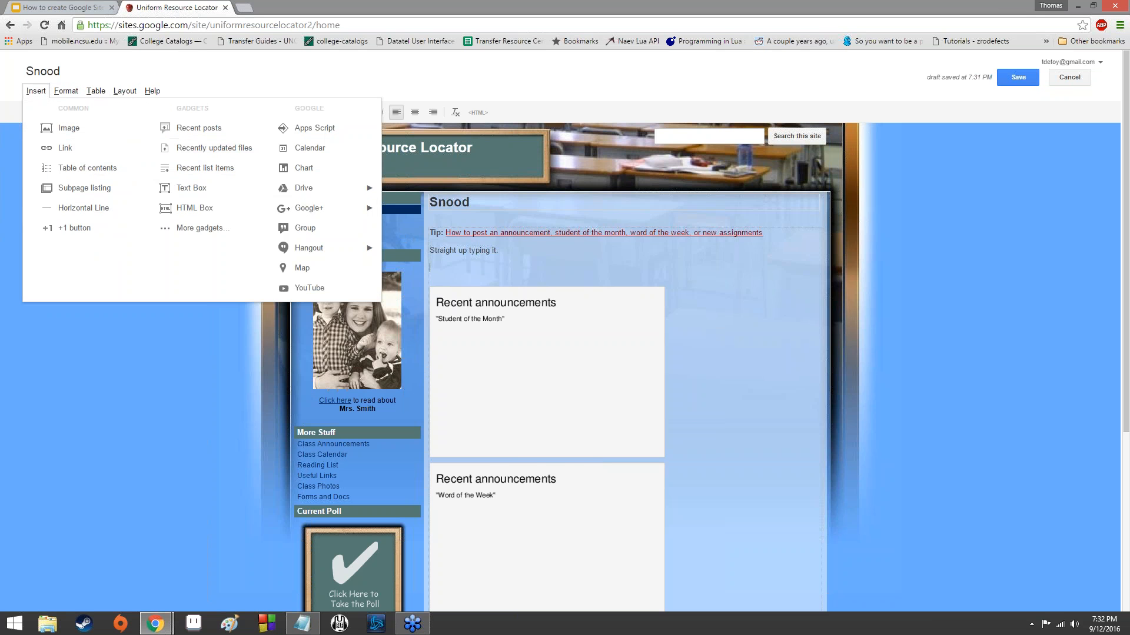
Enter "hi there internet people" on the new line of the Snood page and save the page.
click(511, 264)
text(hi)
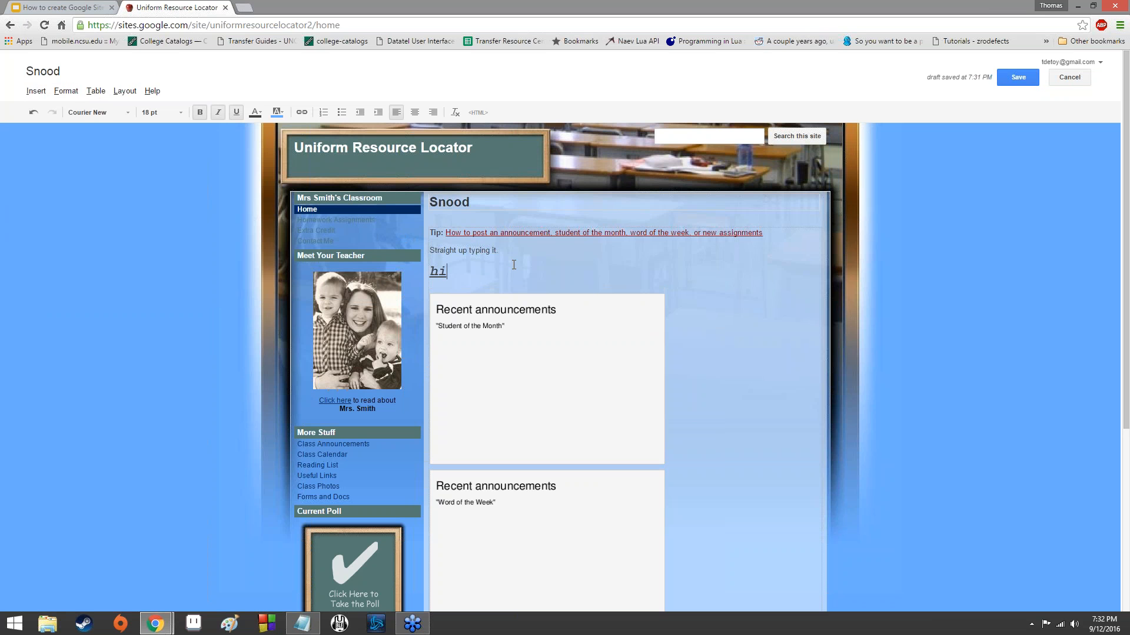
text( there internet people)
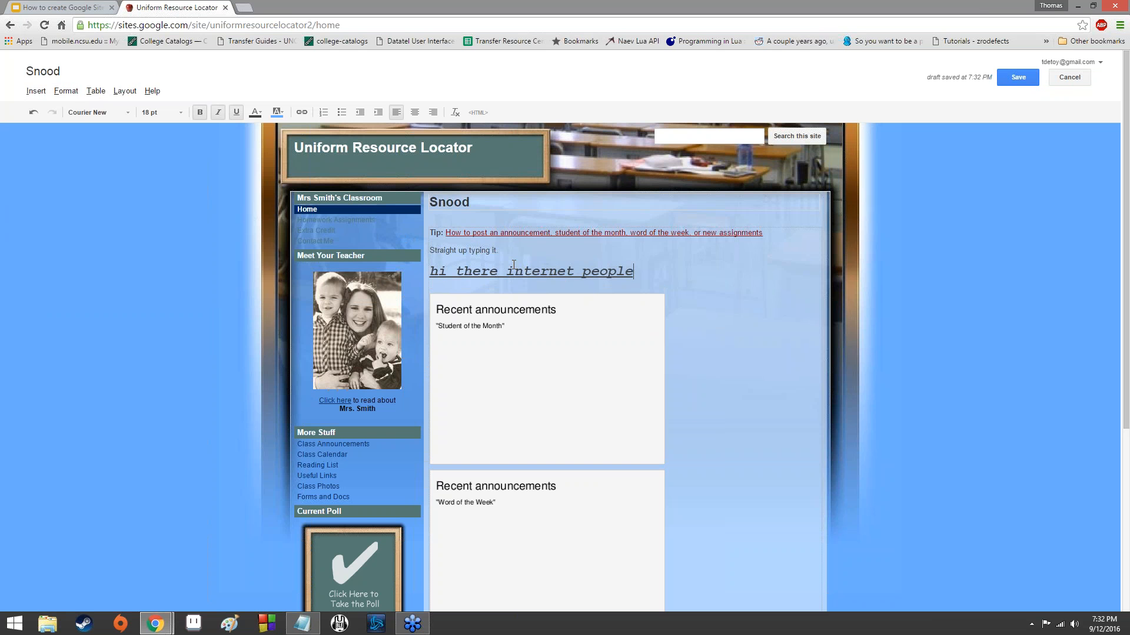
click(1018, 78)
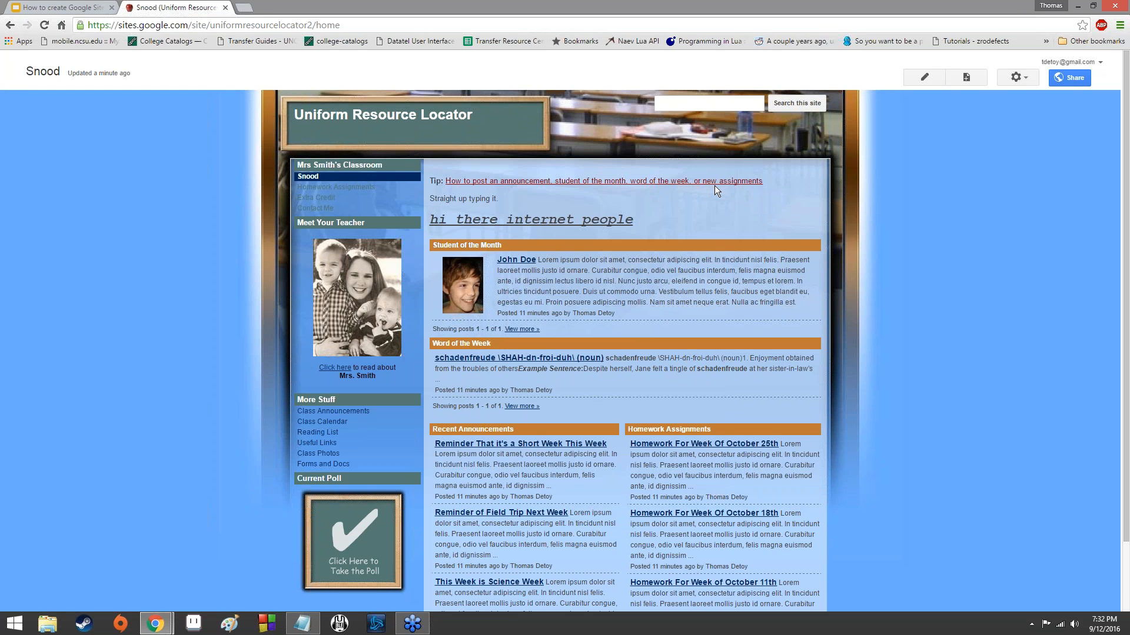
Start a new page named "Test Page", keep the Web Page template and expand the choice of other locations.
click(775, 80)
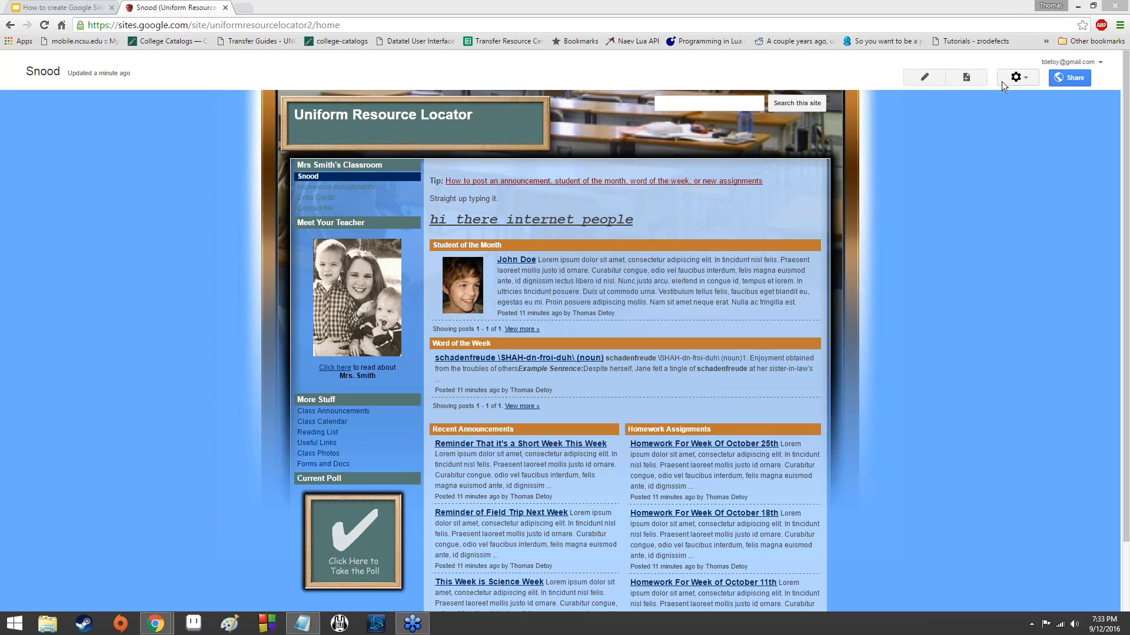
click(970, 81)
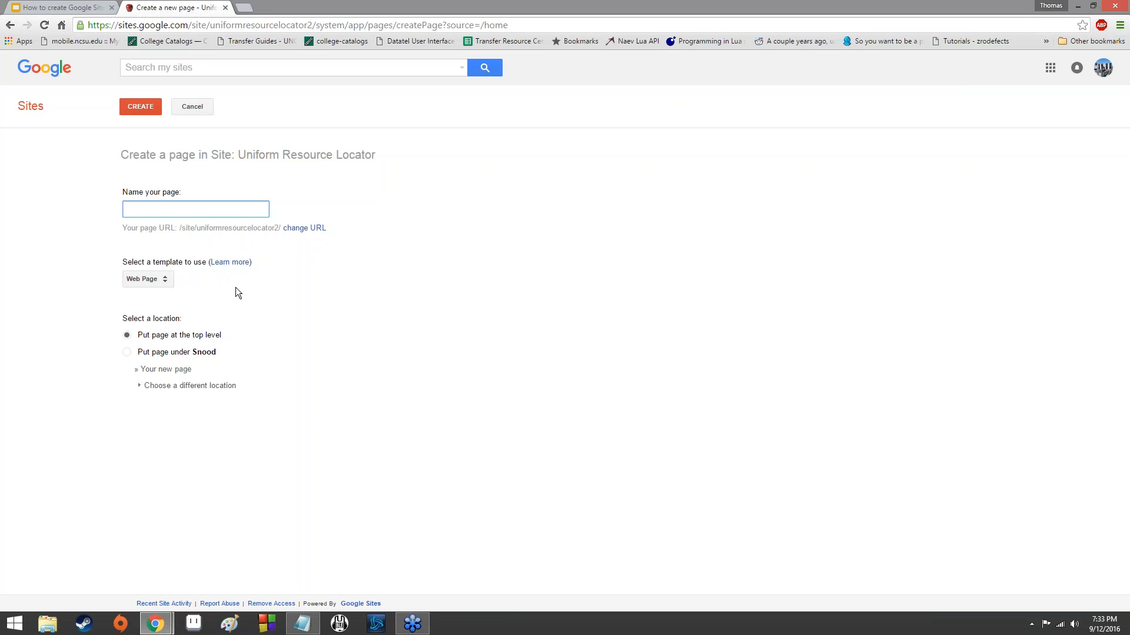
text(Test Page)
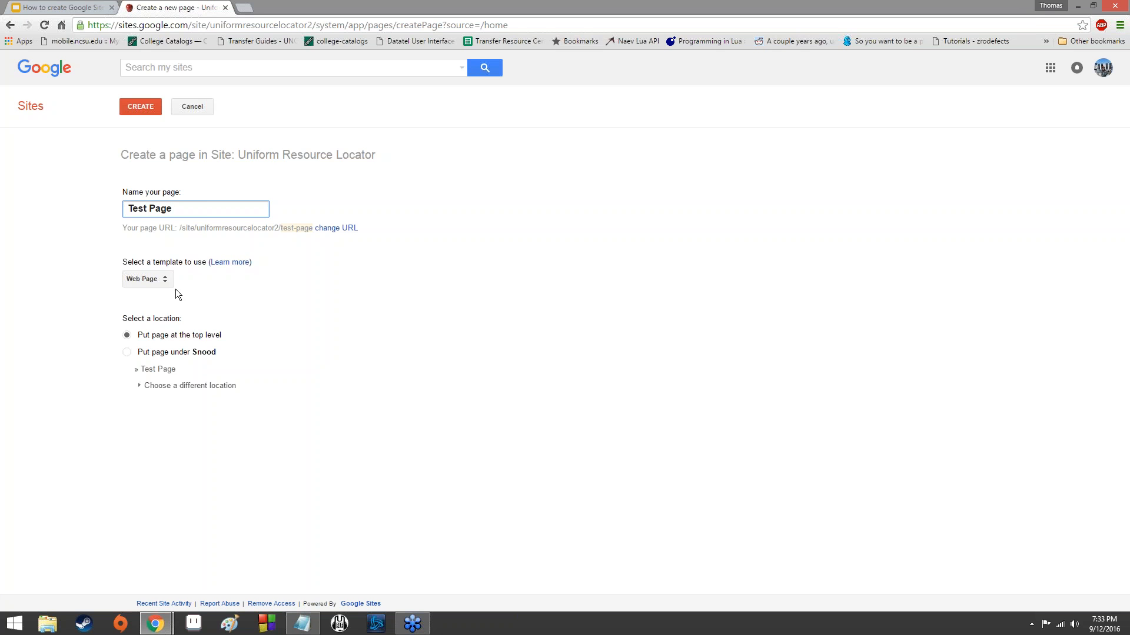
click(158, 280)
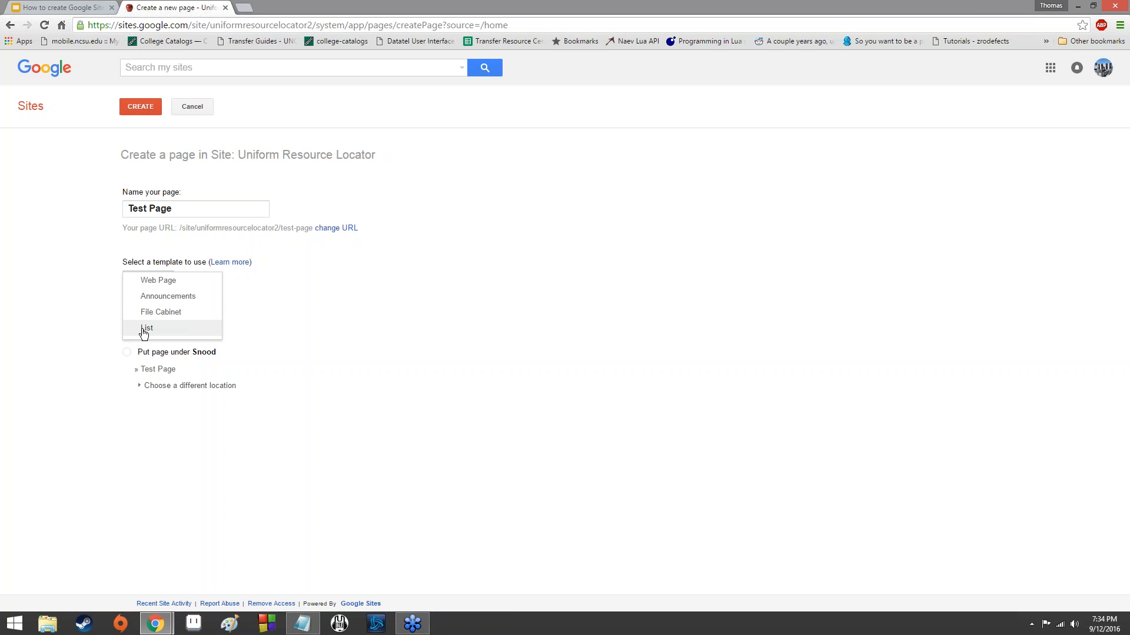
click(288, 314)
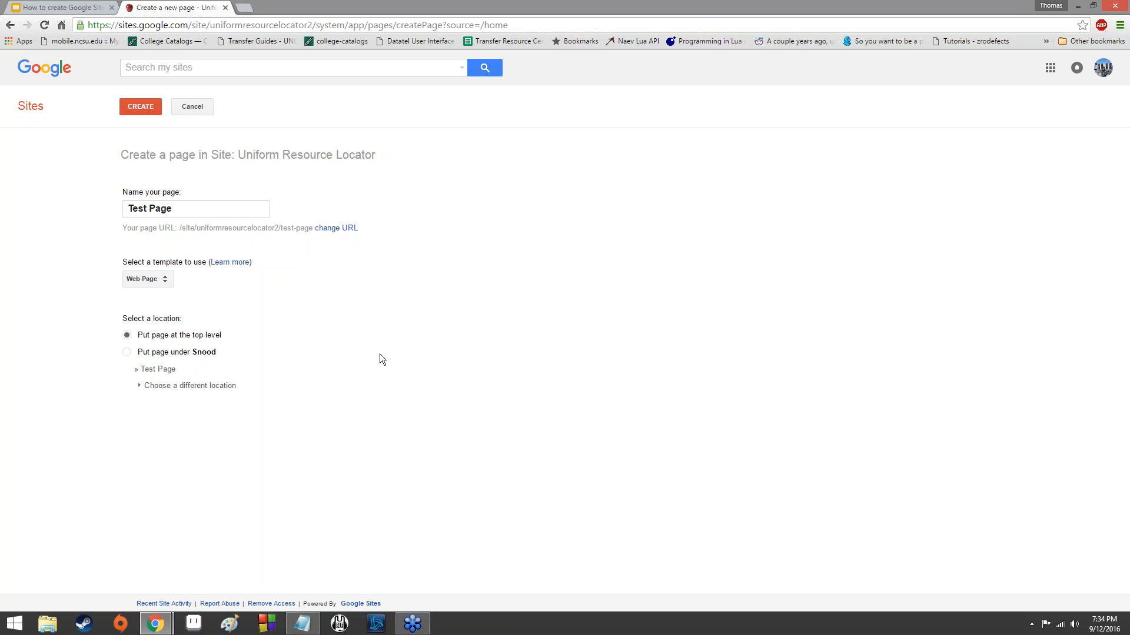
click(141, 386)
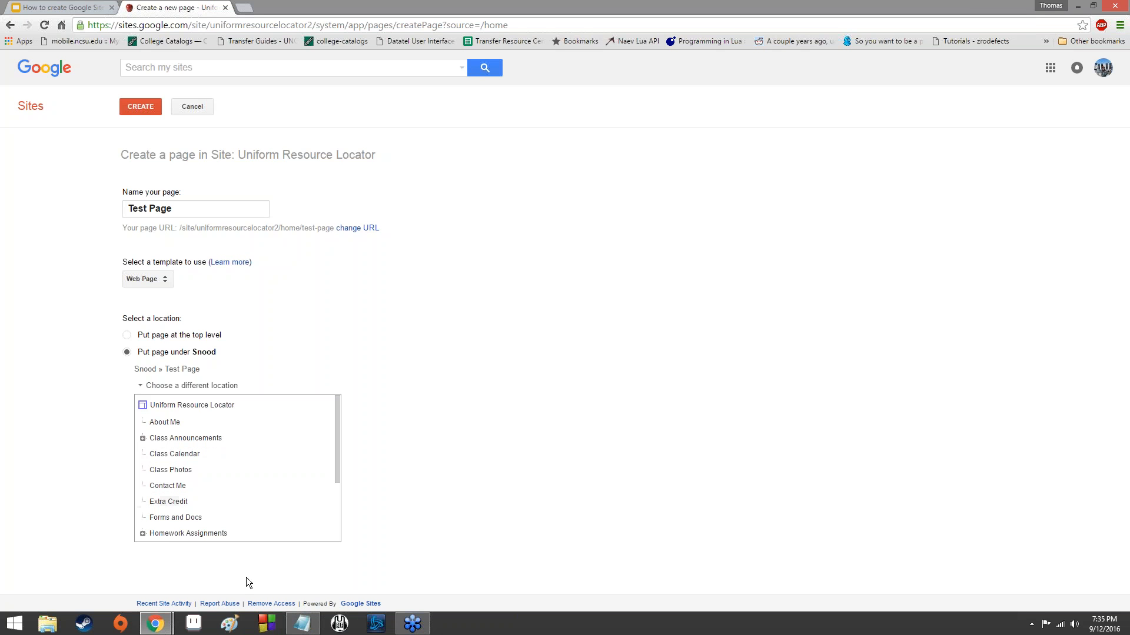
Switch to Paint and handwrite the outline headings "I. Intro" and "II. 1st point" on the blank canvas.
click(226, 630)
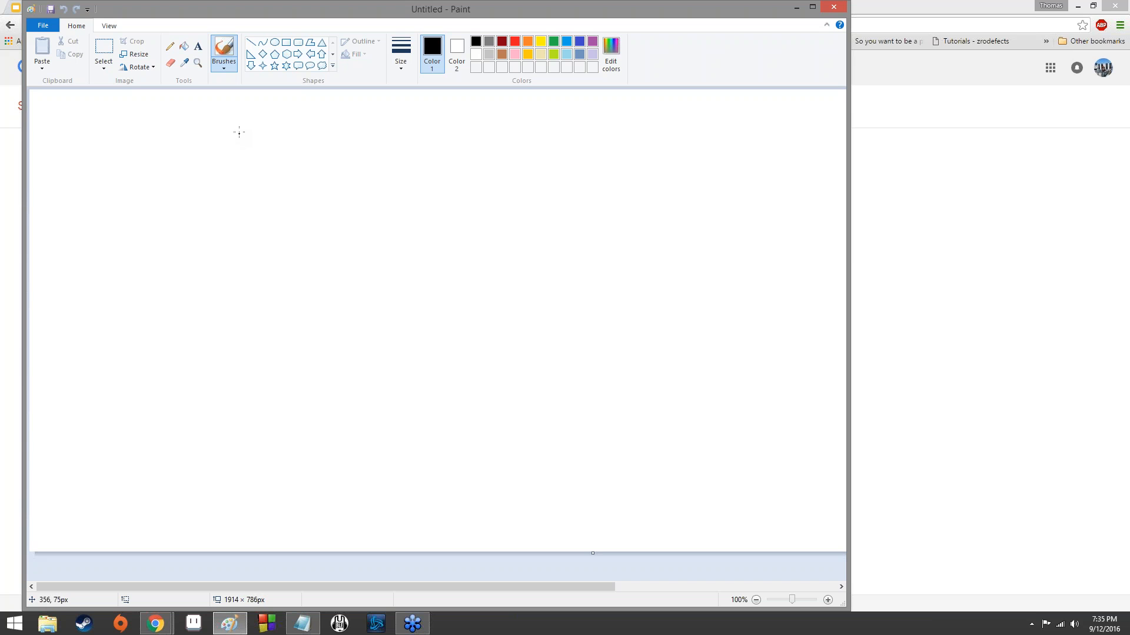
mouse_move(158, 140)
mouse_down()
mouse_move(158, 167)
mouse_move(171, 142)
mouse_move(210, 173)
mouse_up()
mouse_move(189, 143)
mouse_down()
mouse_move(205, 138)
mouse_move(221, 175)
mouse_up()
mouse_move(229, 134)
mouse_down()
mouse_move(232, 174)
mouse_move(241, 159)
mouse_move(251, 164)
mouse_up()
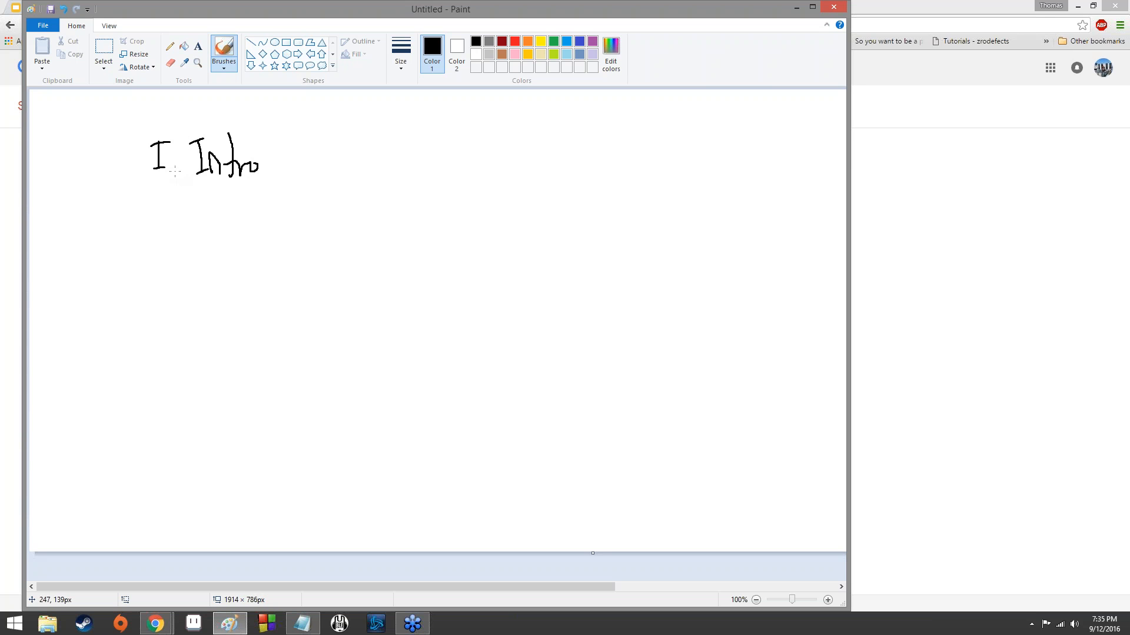
mouse_move(157, 232)
mouse_down()
mouse_move(166, 253)
mouse_move(174, 228)
mouse_move(233, 246)
mouse_move(243, 234)
mouse_move(269, 265)
mouse_up()
mouse_move(260, 238)
mouse_down()
mouse_move(277, 225)
mouse_move(290, 241)
mouse_move(308, 227)
mouse_move(315, 238)
mouse_up()
drag(321, 209, 323, 237)
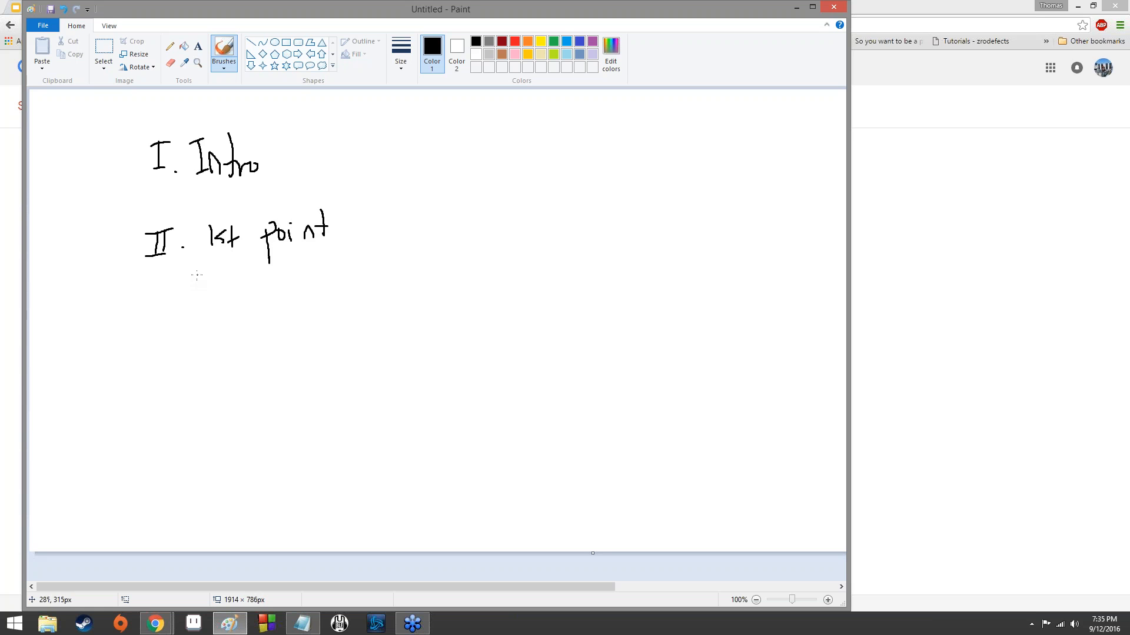
Handwrite the indented sub-points "a. make point" and "b. argue point" beneath "II. 1st point".
mouse_move(194, 274)
mouse_down()
mouse_move(246, 287)
mouse_move(310, 281)
mouse_up()
mouse_move(347, 261)
mouse_down()
mouse_move(351, 291)
mouse_move(363, 269)
mouse_move(387, 276)
mouse_move(406, 259)
mouse_move(412, 273)
mouse_up()
click(387, 256)
mouse_move(425, 244)
mouse_down()
mouse_move(422, 274)
mouse_move(429, 266)
mouse_up()
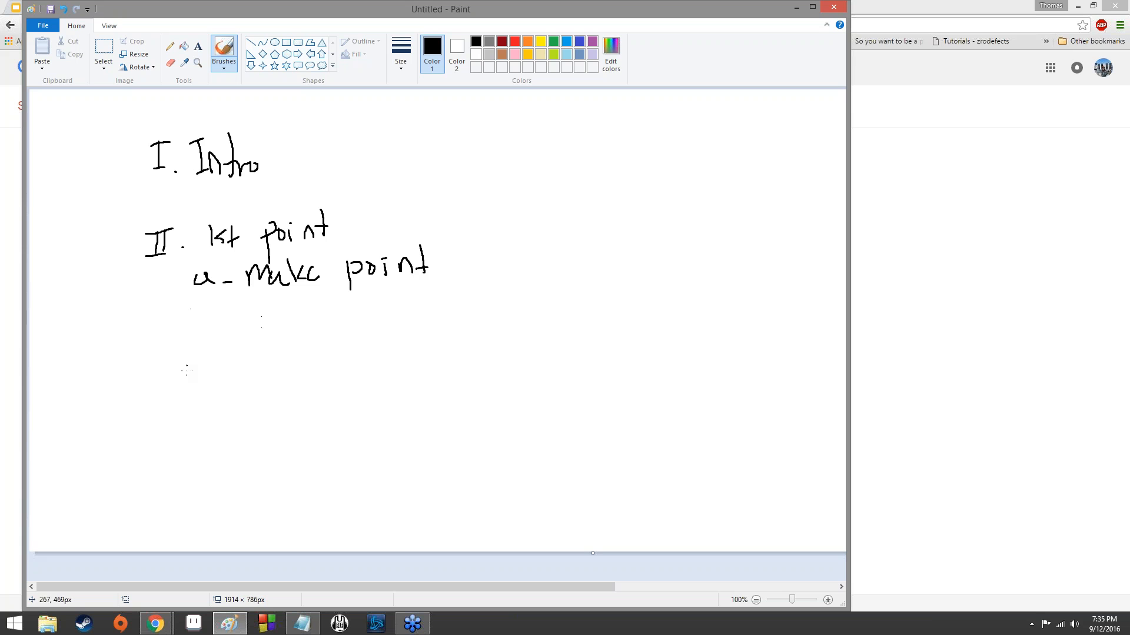
mouse_move(202, 325)
mouse_down()
mouse_move(206, 338)
mouse_move(264, 334)
mouse_up()
click(227, 339)
click(236, 342)
mouse_move(267, 318)
mouse_down()
mouse_move(272, 329)
mouse_move(289, 314)
mouse_up()
drag(300, 316, 296, 345)
drag(312, 318, 321, 327)
mouse_move(325, 321)
mouse_down()
mouse_move(356, 340)
mouse_move(357, 318)
mouse_move(407, 321)
mouse_up()
mouse_move(421, 291)
mouse_down()
mouse_move(424, 321)
mouse_move(434, 303)
mouse_up()
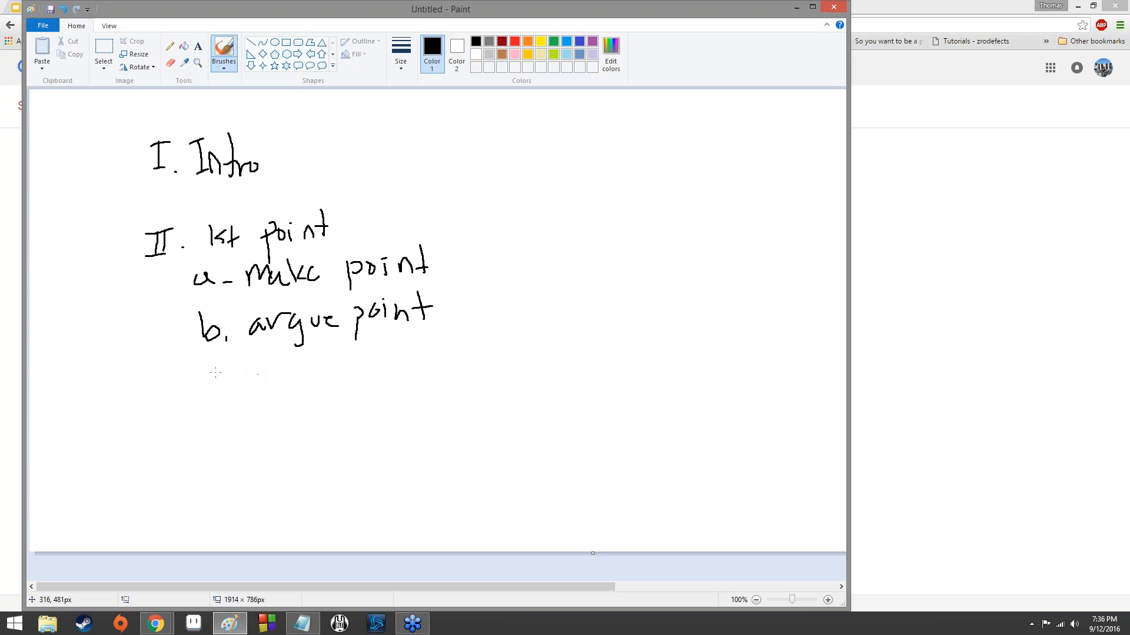
Handwrite the sub-point "c. say right" with the nested entry 1. "I'm right" beneath it.
mouse_move(223, 369)
mouse_down()
mouse_move(224, 382)
mouse_move(250, 369)
mouse_move(289, 393)
mouse_up()
click(234, 379)
drag(323, 355, 353, 378)
drag(363, 339, 394, 367)
drag(391, 360, 396, 371)
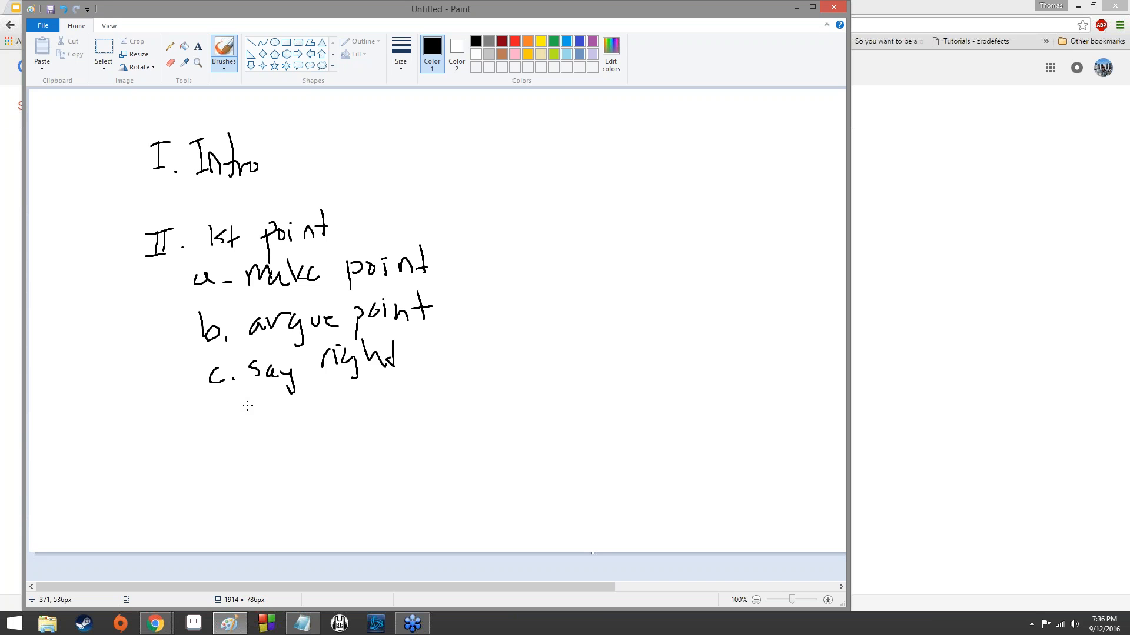
drag(242, 405, 297, 427)
mouse_move(290, 419)
mouse_down()
mouse_move(314, 403)
mouse_move(345, 419)
mouse_move(386, 388)
mouse_move(387, 425)
mouse_up()
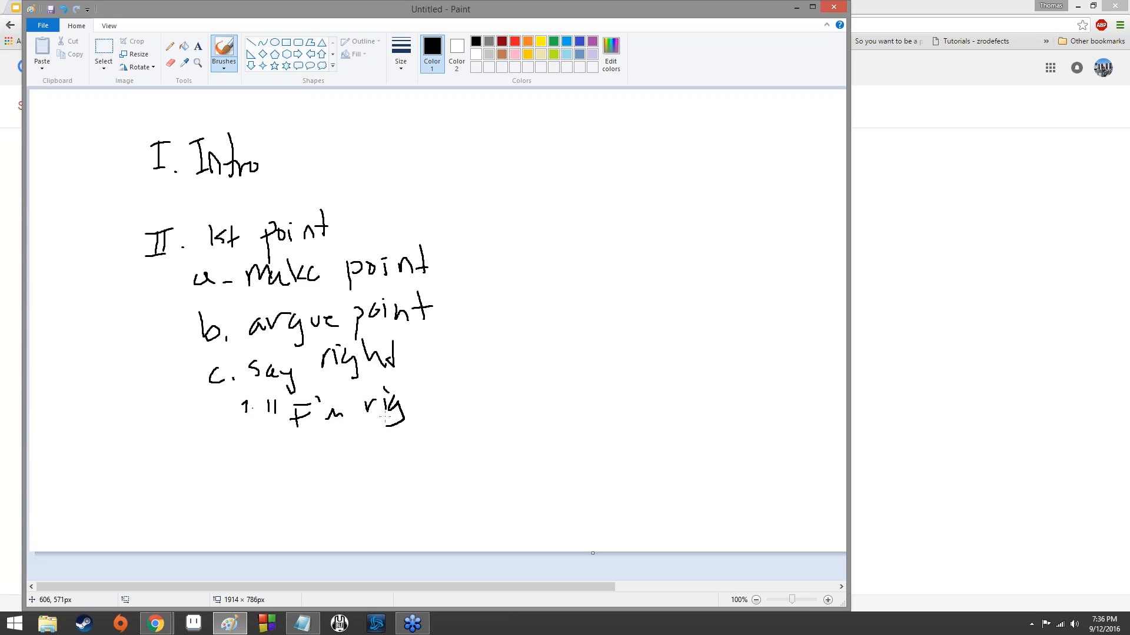
drag(402, 387, 419, 409)
drag(412, 399, 428, 395)
Handwrite the numeral "III" and draw branch lines linking II to sub-points a, b and c, and c to its nested entry.
mouse_move(159, 434)
mouse_down()
mouse_move(159, 462)
mouse_move(183, 458)
mouse_move(190, 426)
mouse_up()
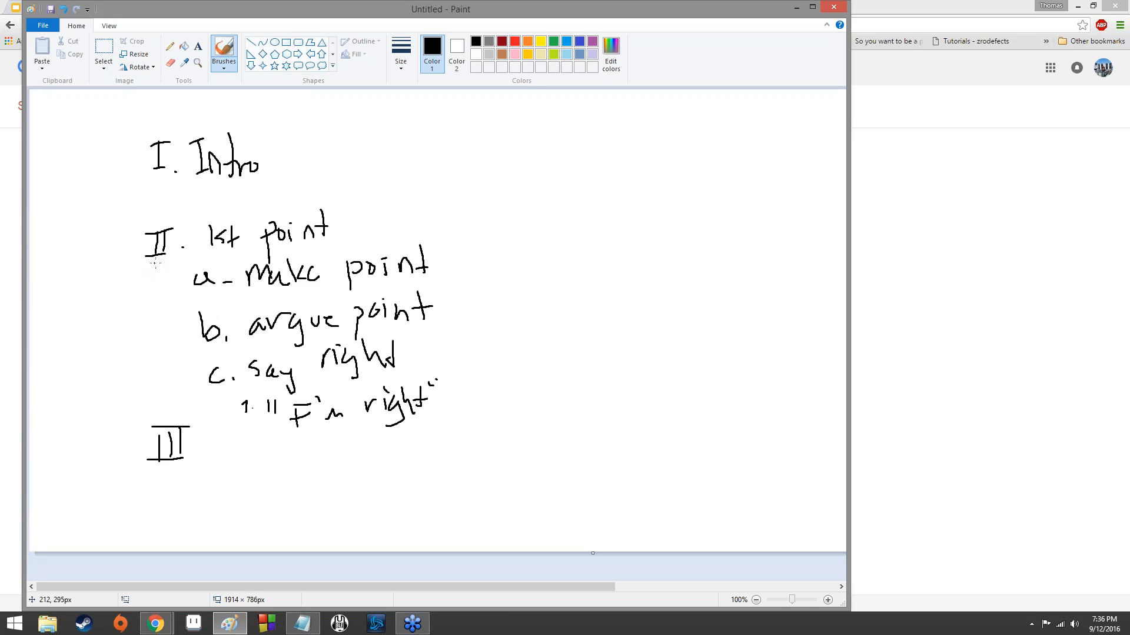
mouse_move(157, 263)
mouse_down()
mouse_move(158, 279)
mouse_move(187, 276)
mouse_move(159, 302)
mouse_move(159, 325)
mouse_move(192, 326)
mouse_move(161, 333)
mouse_move(161, 377)
mouse_move(196, 377)
mouse_up()
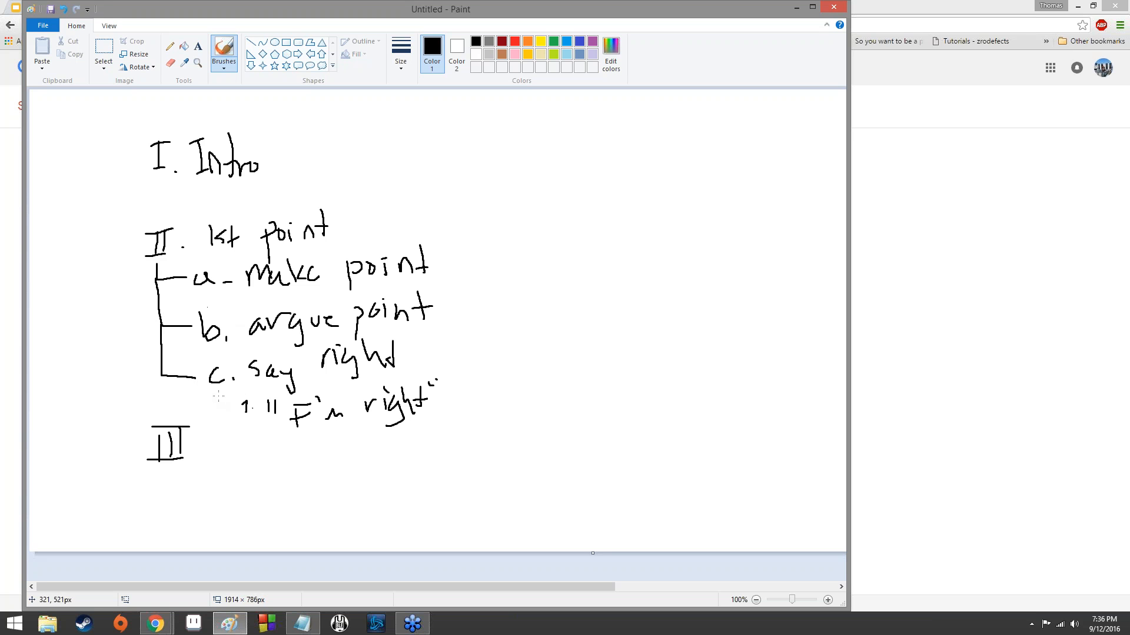
drag(217, 394, 233, 410)
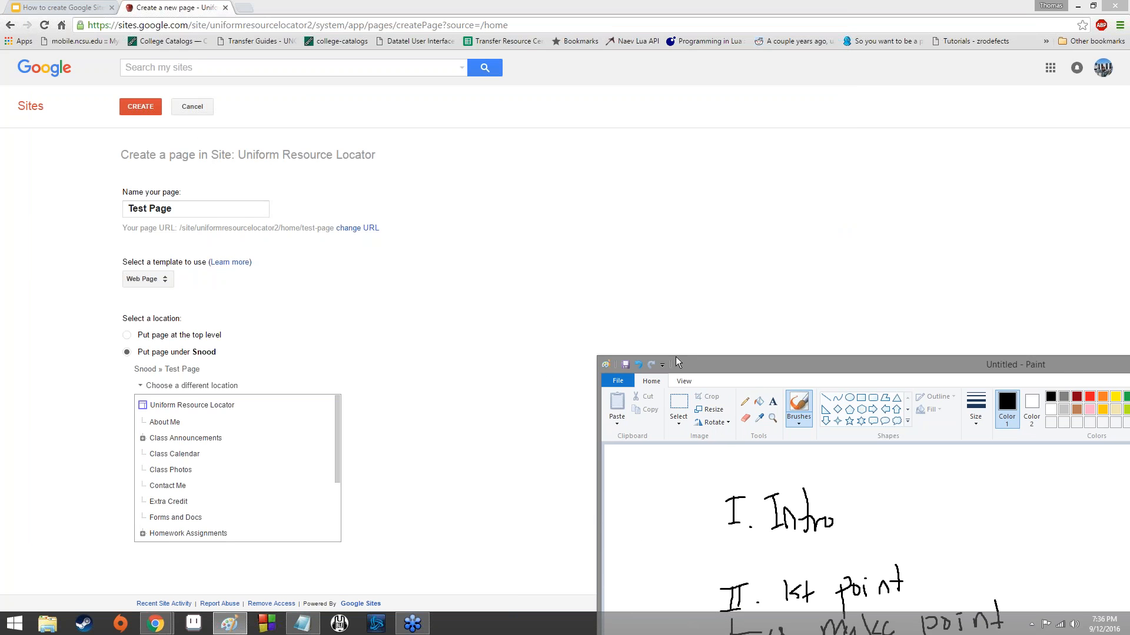
Move the Paint window back into full view and handwrite "a. test page" with a branch line beneath "I. Intro".
drag(676, 362, 223, 96)
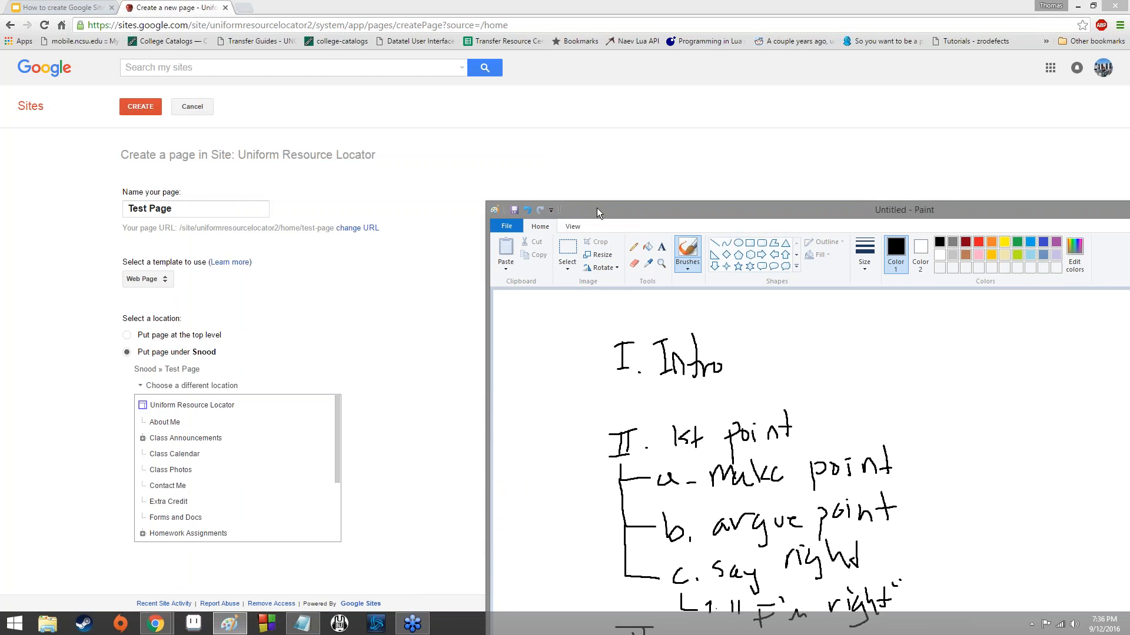
drag(597, 207, 177, 94)
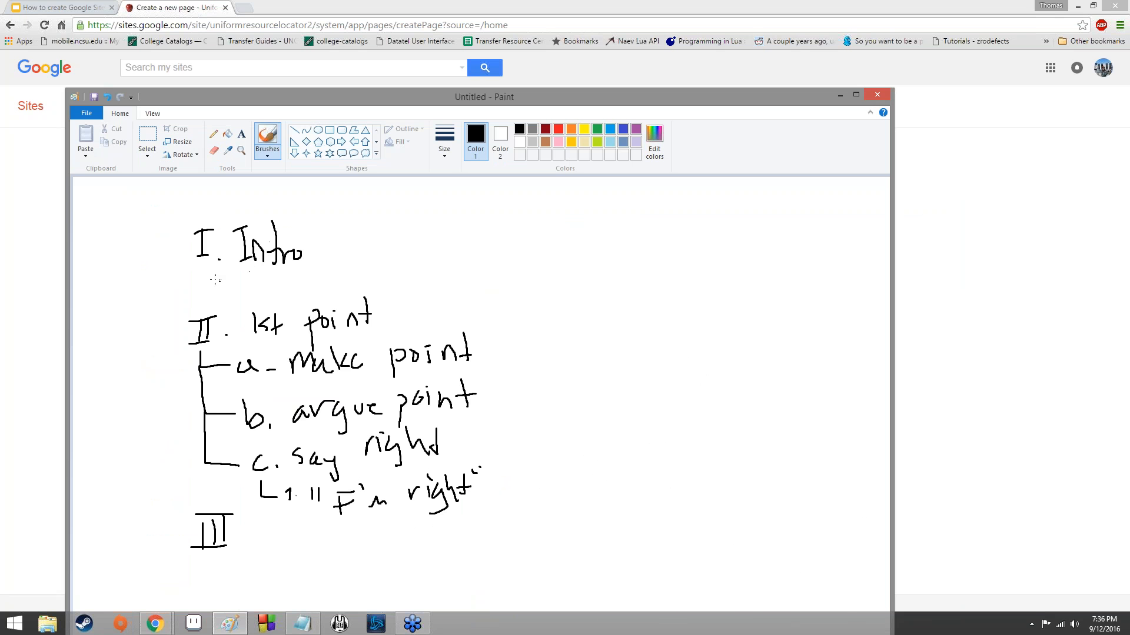
mouse_move(206, 273)
mouse_down()
mouse_move(207, 287)
mouse_move(259, 298)
mouse_up()
drag(251, 283, 301, 290)
mouse_move(291, 282)
mouse_down()
mouse_move(327, 293)
mouse_move(332, 284)
mouse_move(367, 310)
mouse_move(381, 290)
mouse_up()
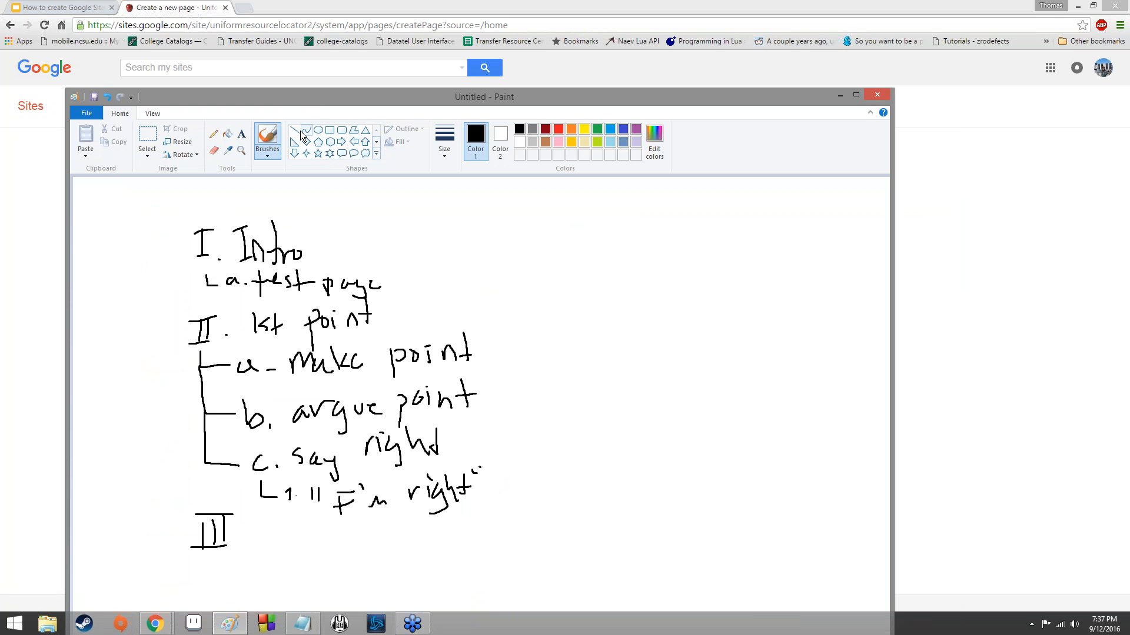
Move the drawing aside, return to the page form in Chrome, and create Test Page at the top level of the site.
mouse_move(282, 102)
mouse_down()
mouse_move(624, 240)
mouse_move(706, 304)
mouse_up()
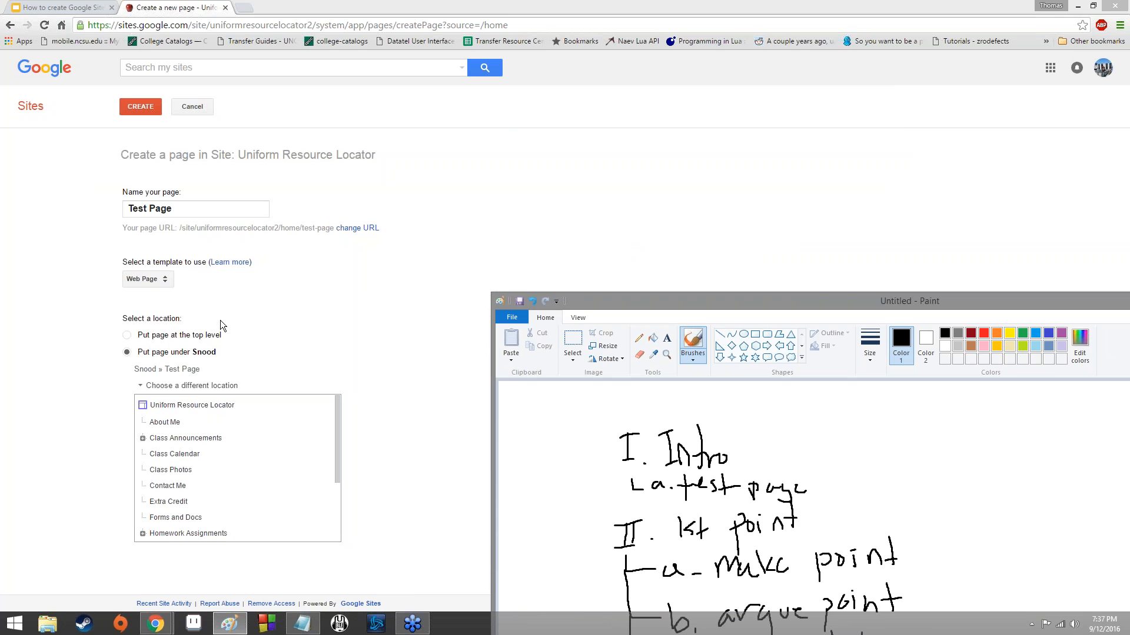
click(235, 318)
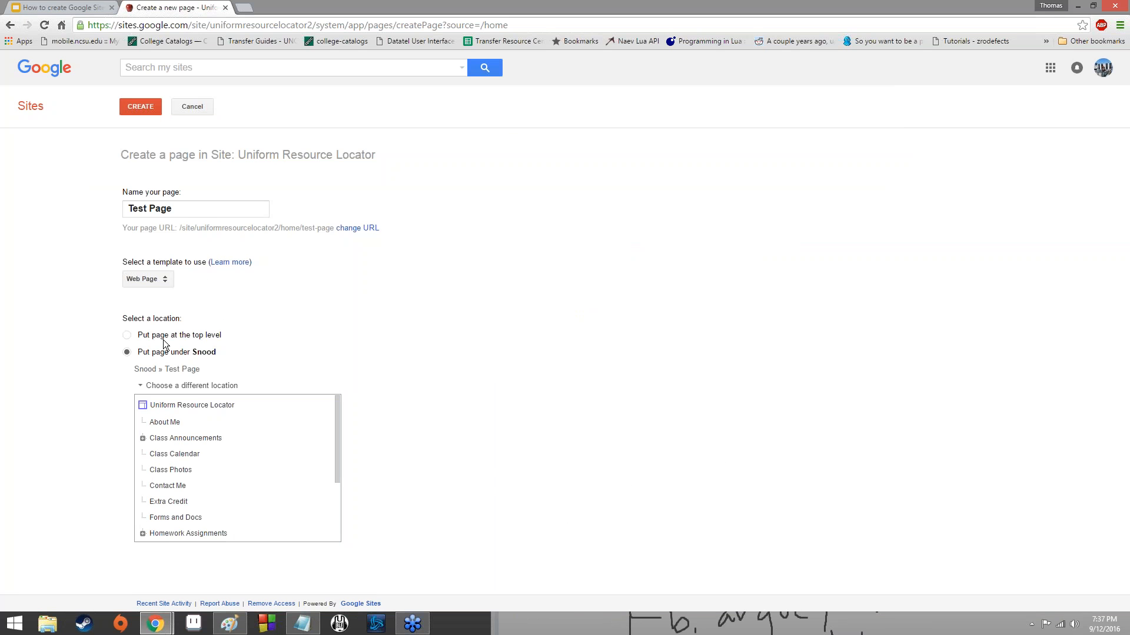
click(127, 335)
click(193, 383)
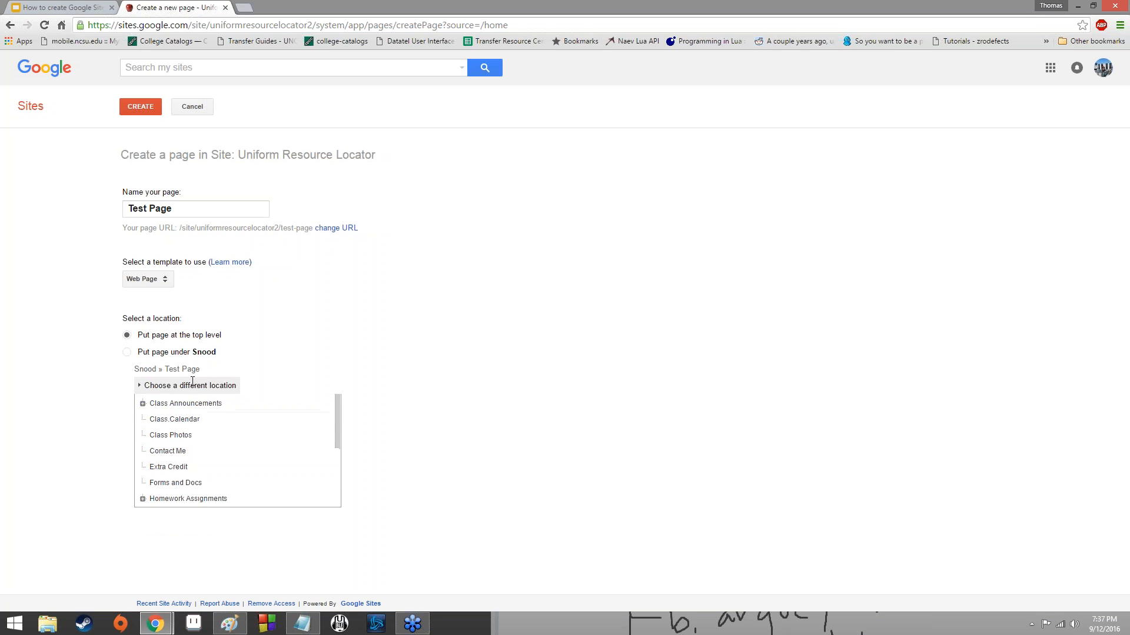
click(135, 106)
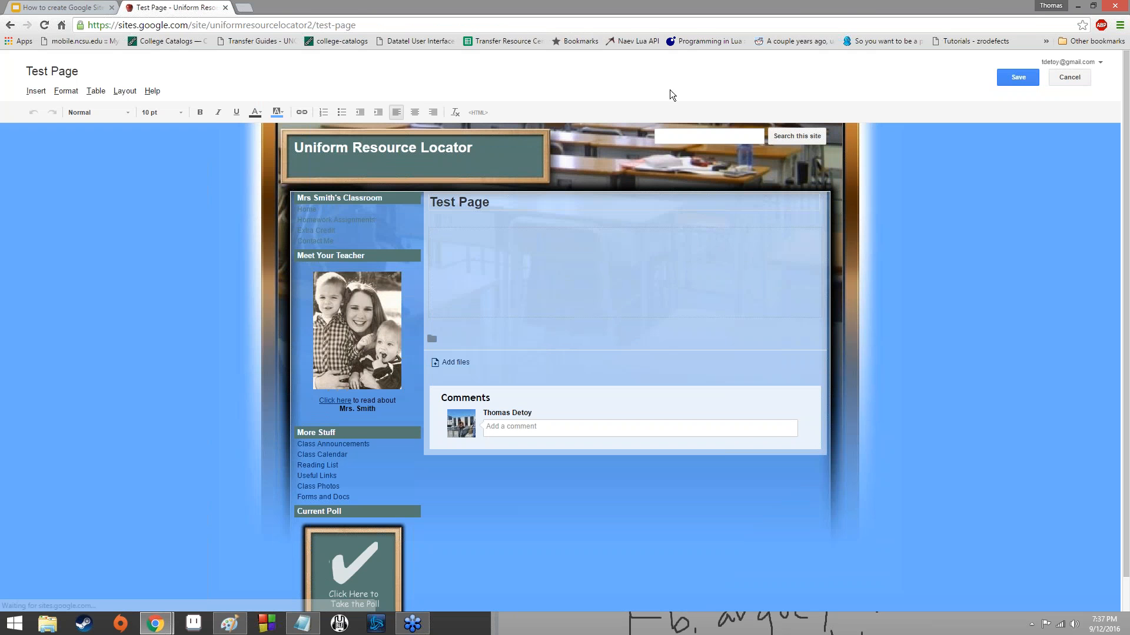
Enter the filler text "ackajharseiomansdoirfansduiofnapsd" in the body of Test Page and save the page.
click(504, 268)
text(ackajharseiomansdoirfansduiofnapsd)
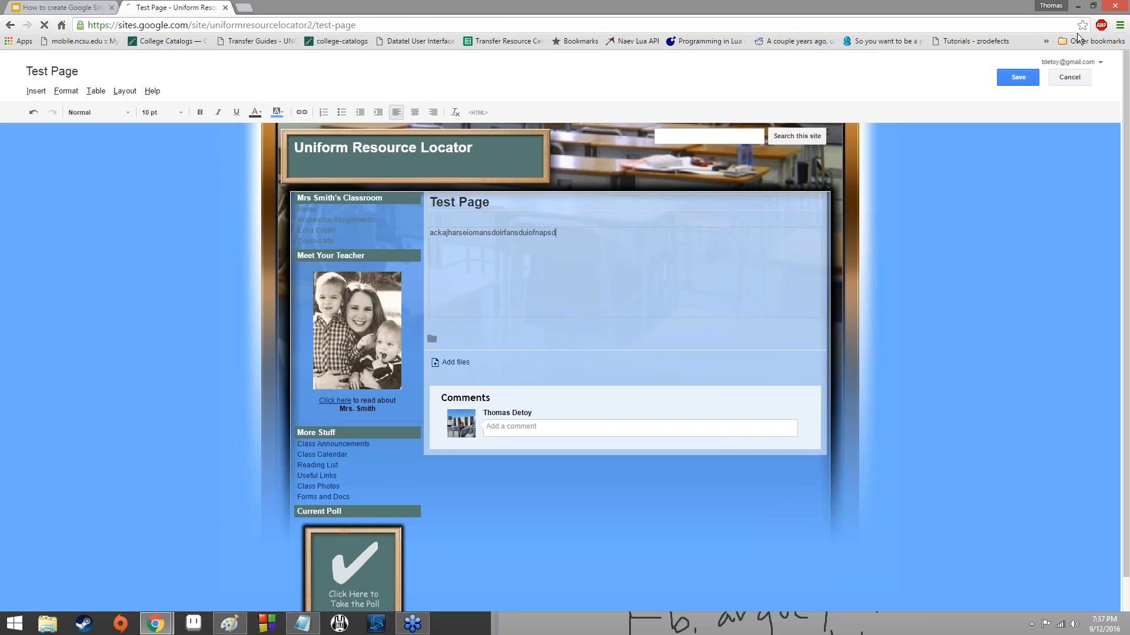
click(1027, 82)
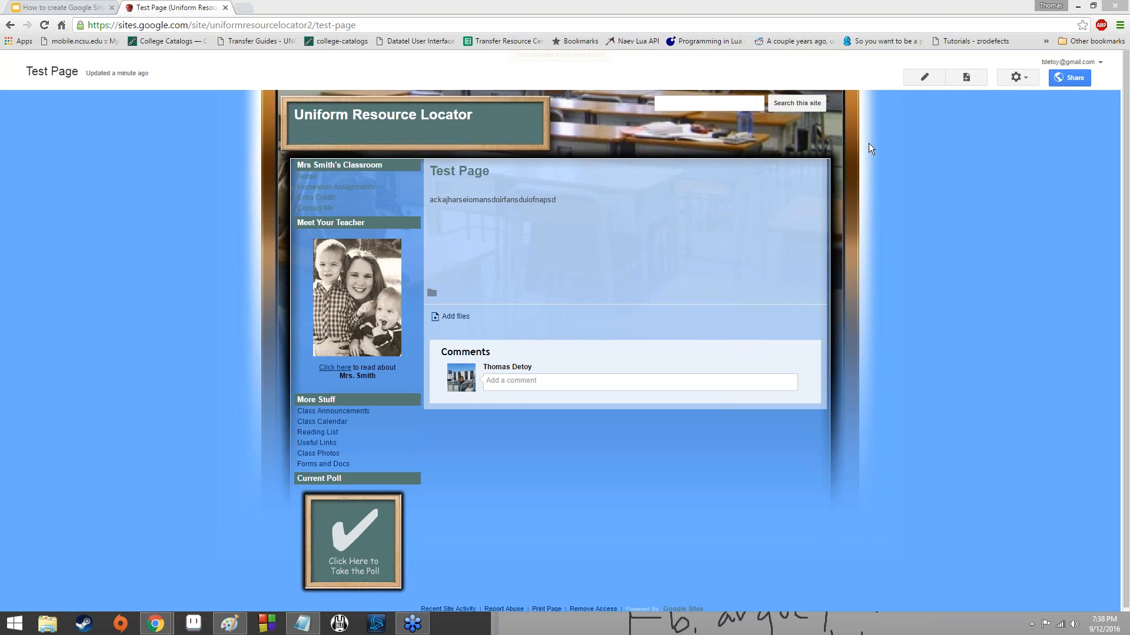
Delete Test Page from the site and confirm the deletion.
click(1015, 83)
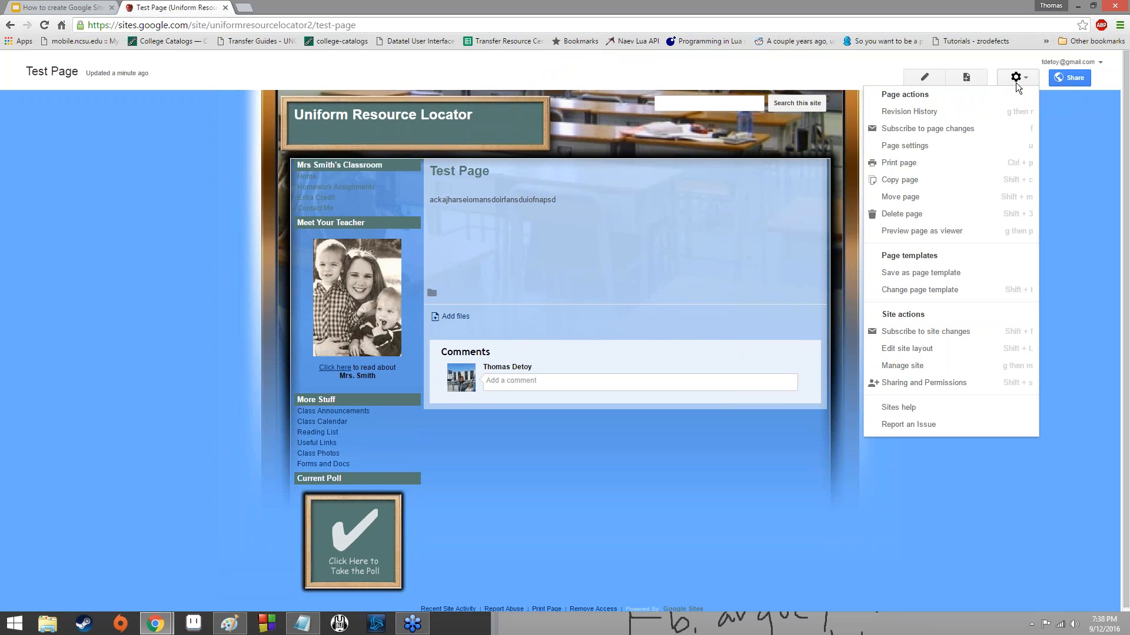
click(935, 219)
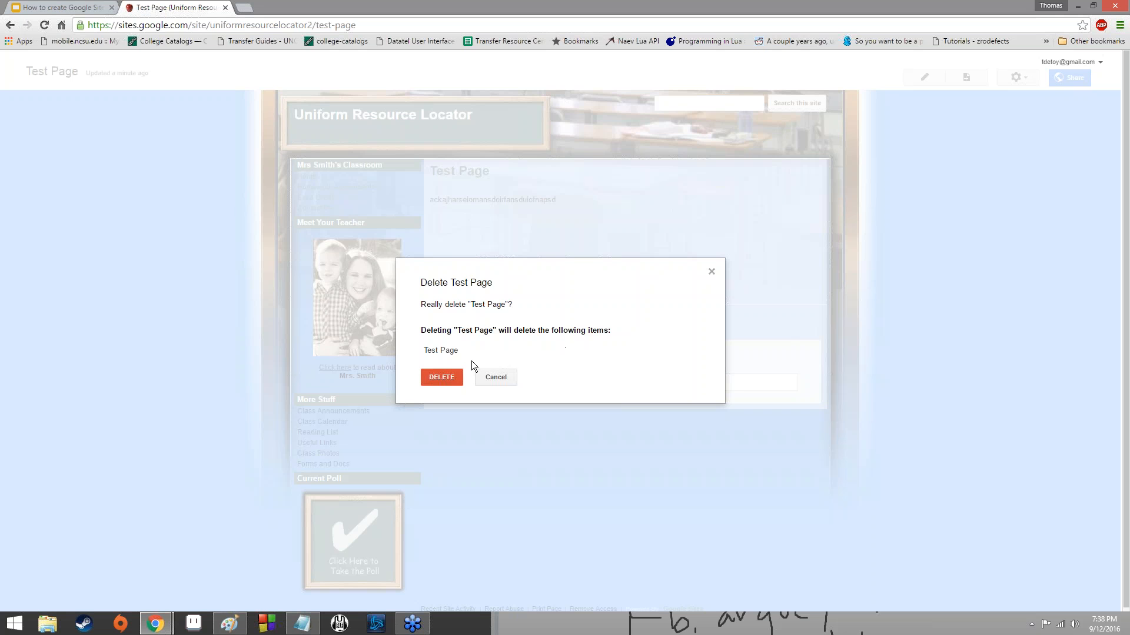
click(431, 380)
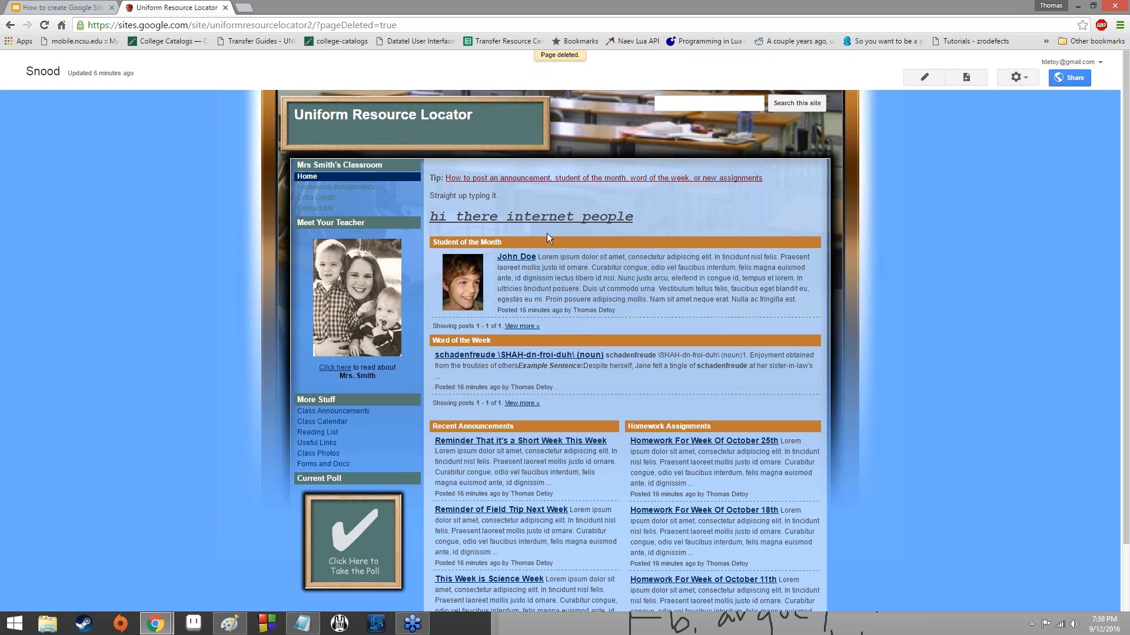
Open the revision history of the Snood page, view the content of Version 3, and return to the version list.
click(1020, 82)
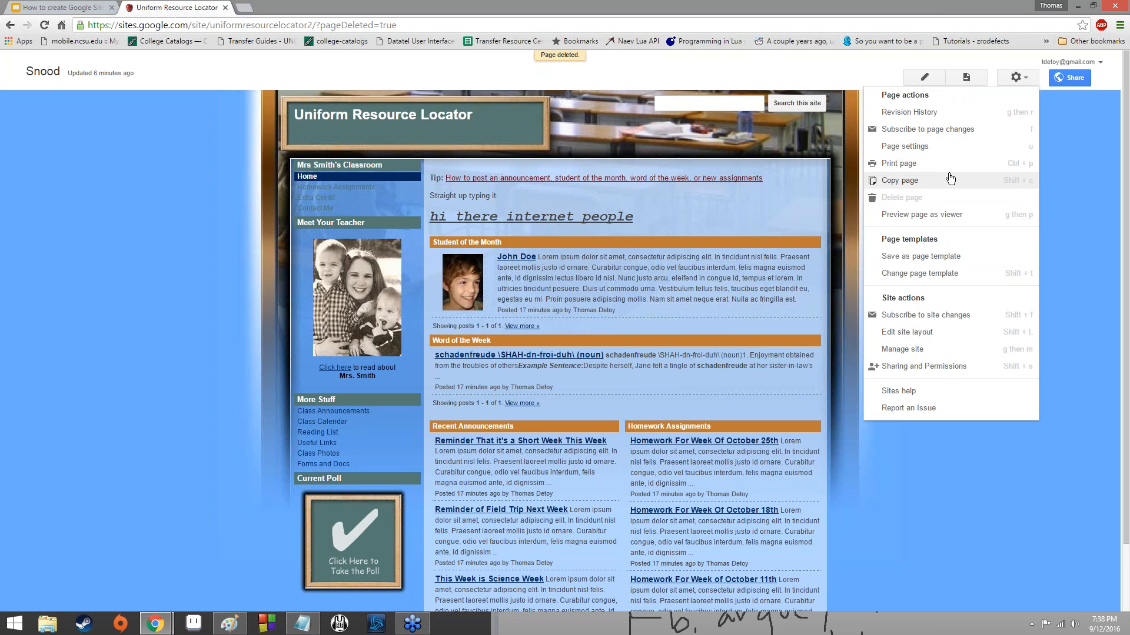
click(945, 112)
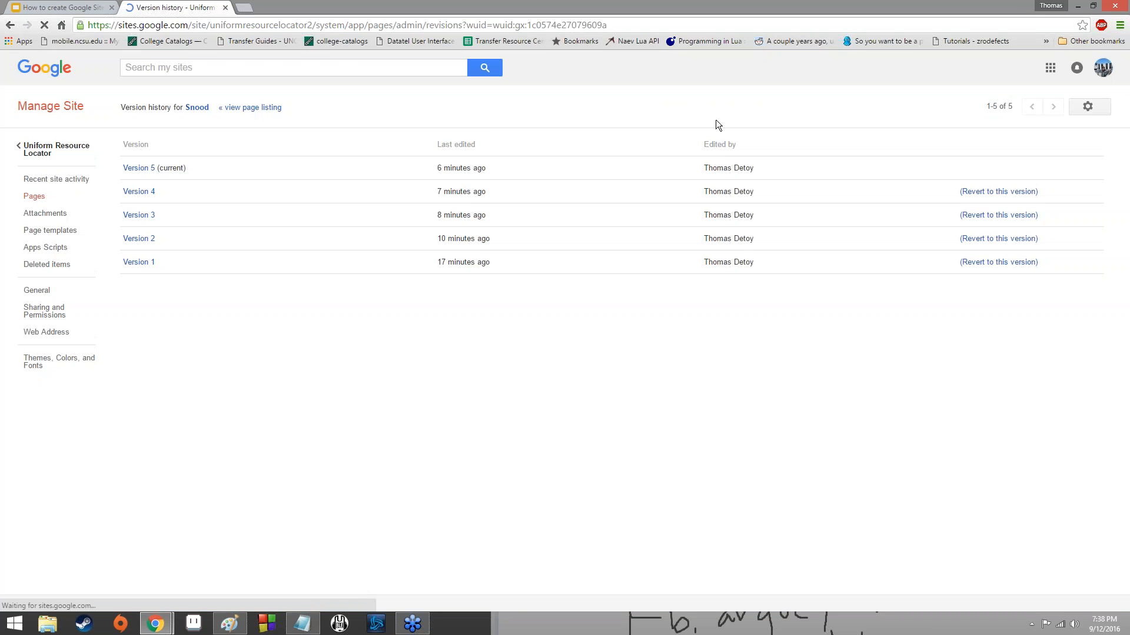
click(146, 216)
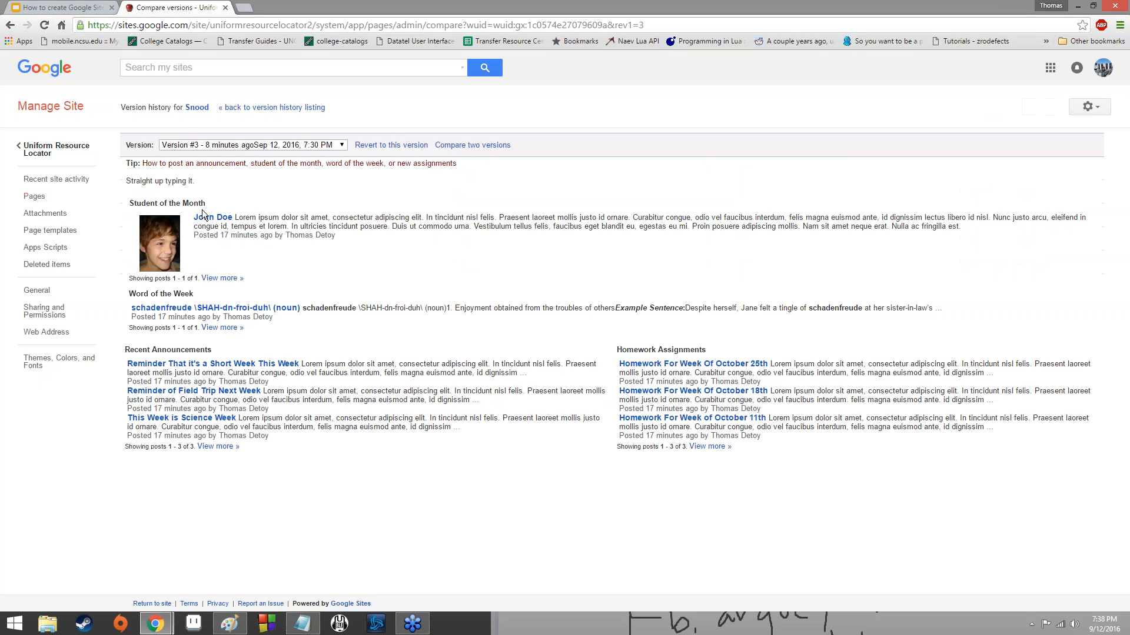
drag(125, 182, 197, 183)
drag(128, 202, 274, 196)
click(291, 196)
click(10, 25)
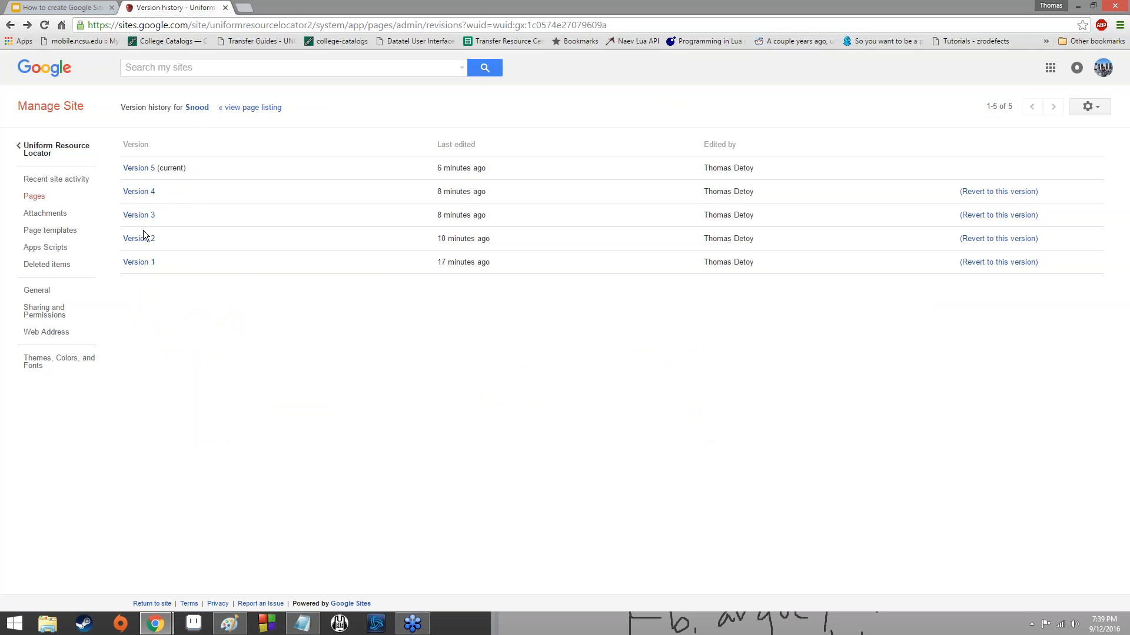
Open Version 2 of the page, compare it with Version 1, and examine the inserted line.
click(142, 237)
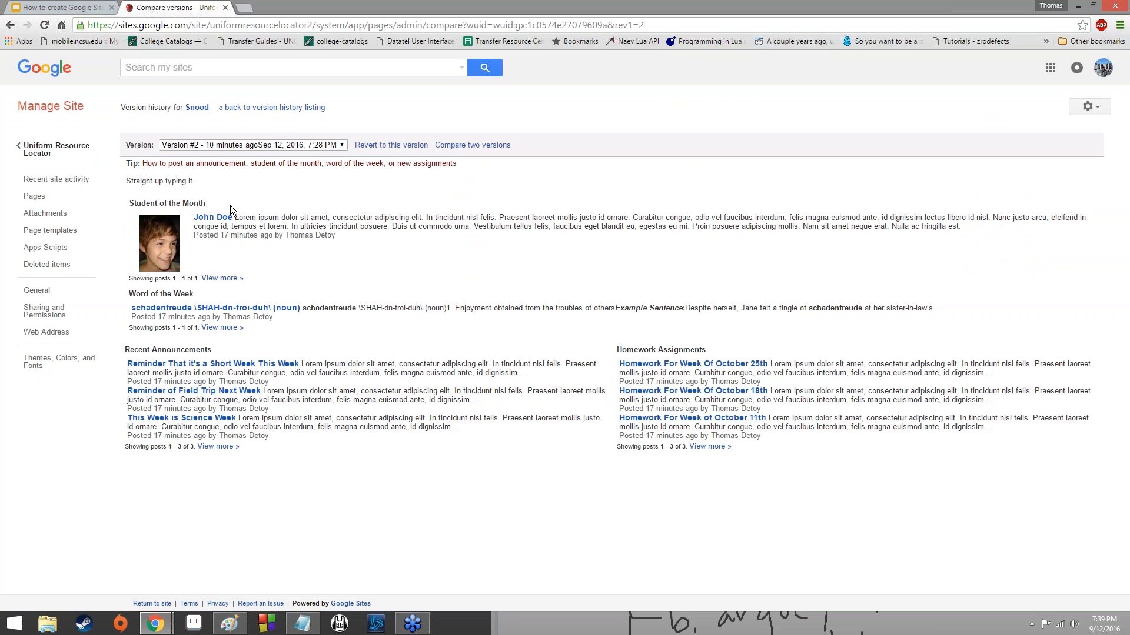
click(472, 145)
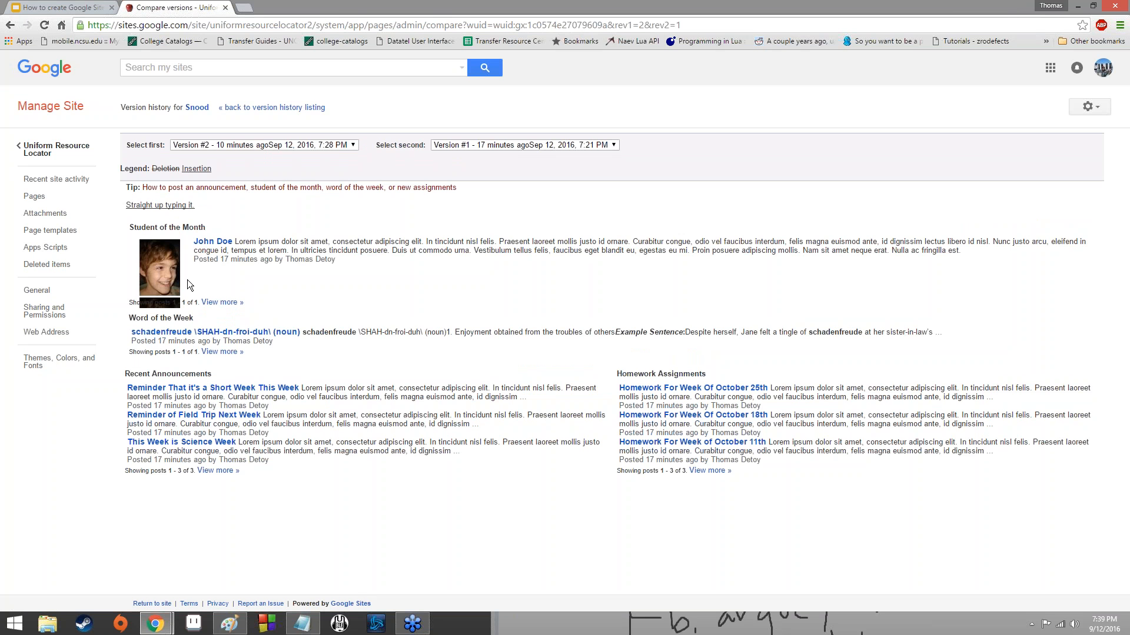
drag(125, 205, 207, 213)
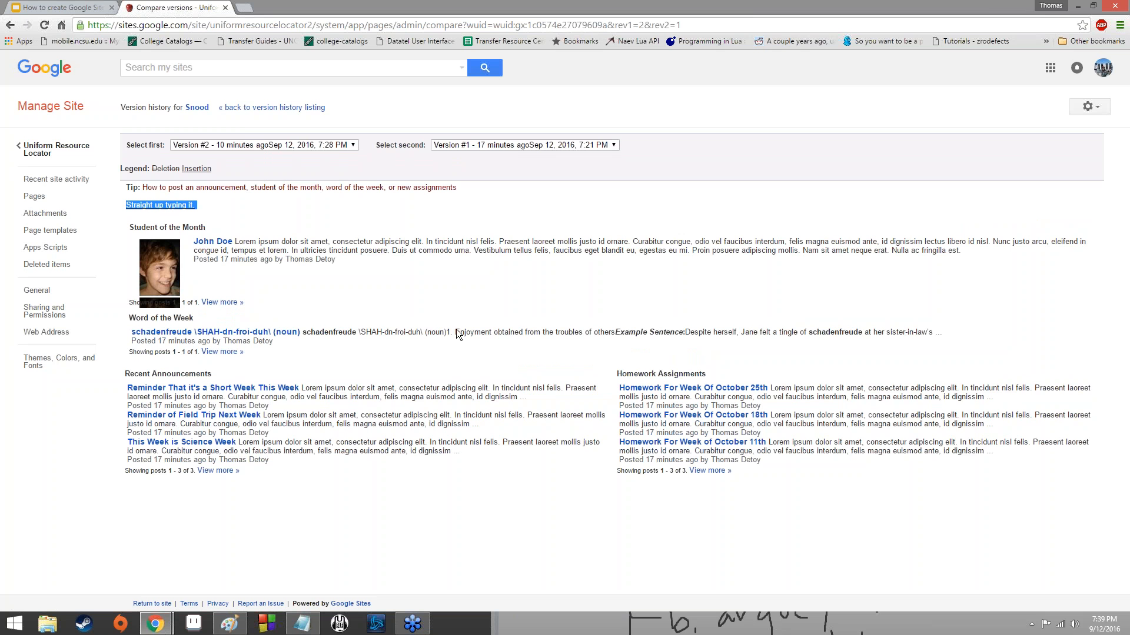
click(760, 7)
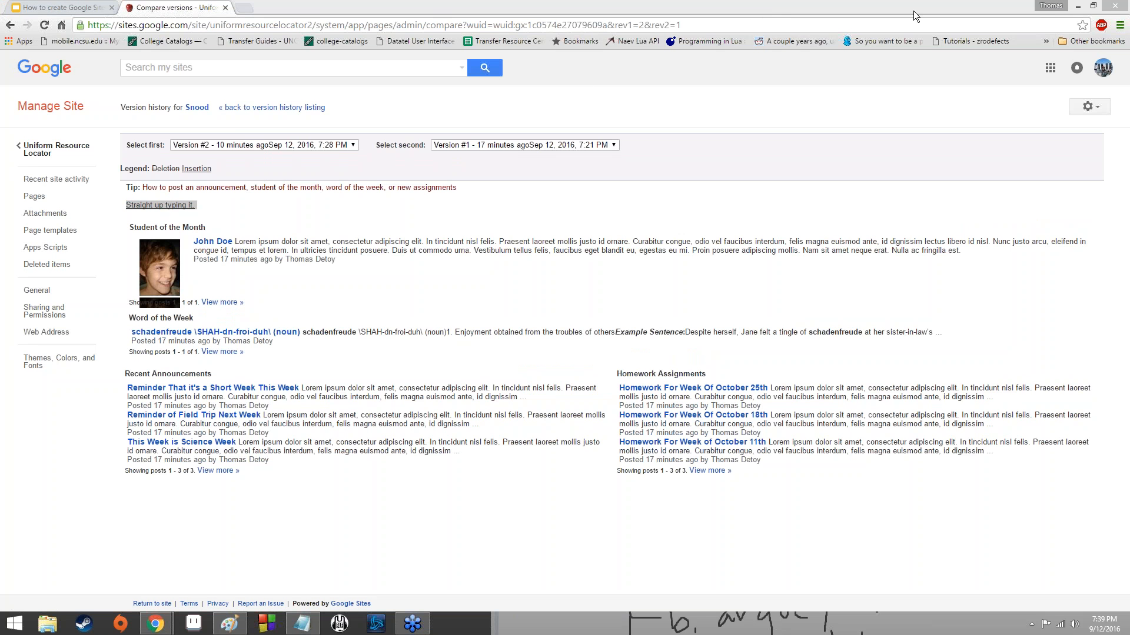
Return to the version list, revert the page to Version 2, and check the "Straight up typing it." line.
click(10, 25)
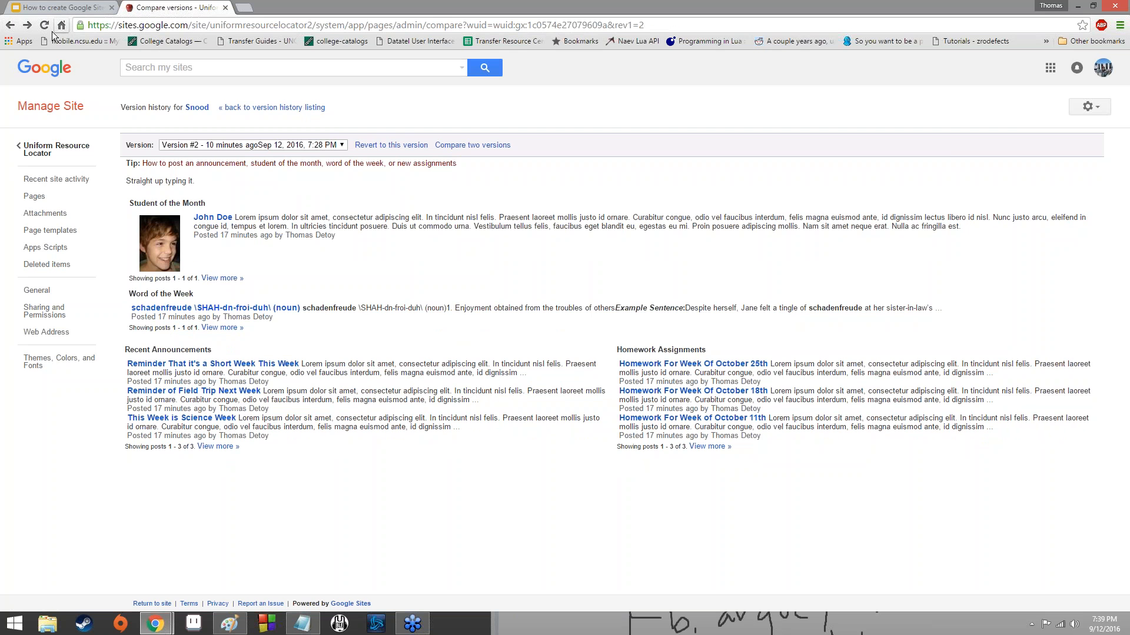
click(10, 24)
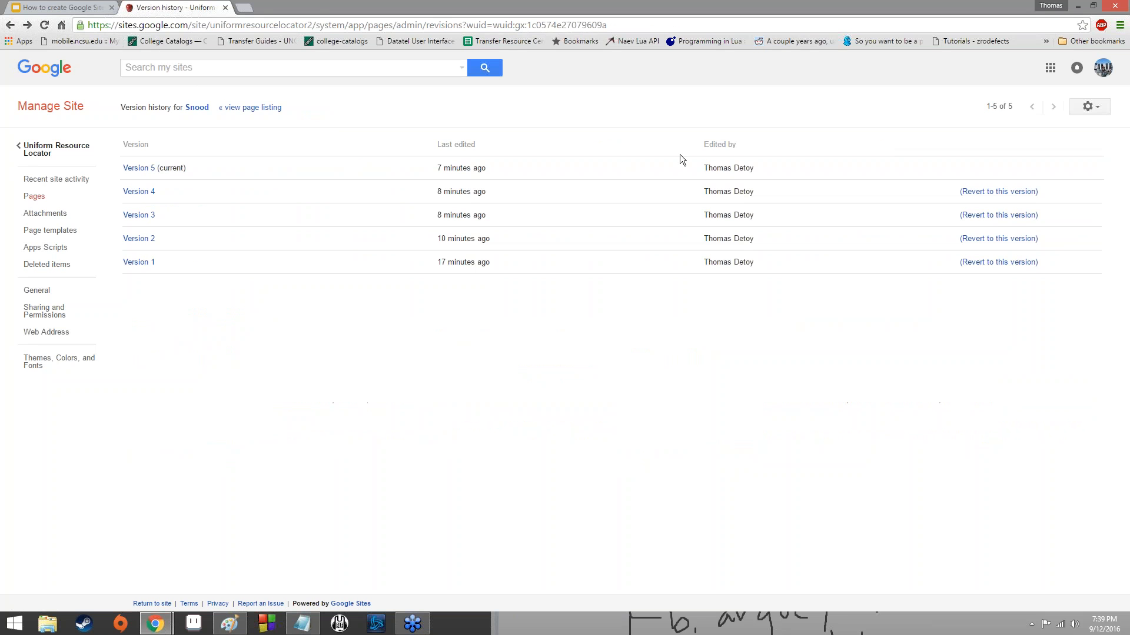
click(998, 238)
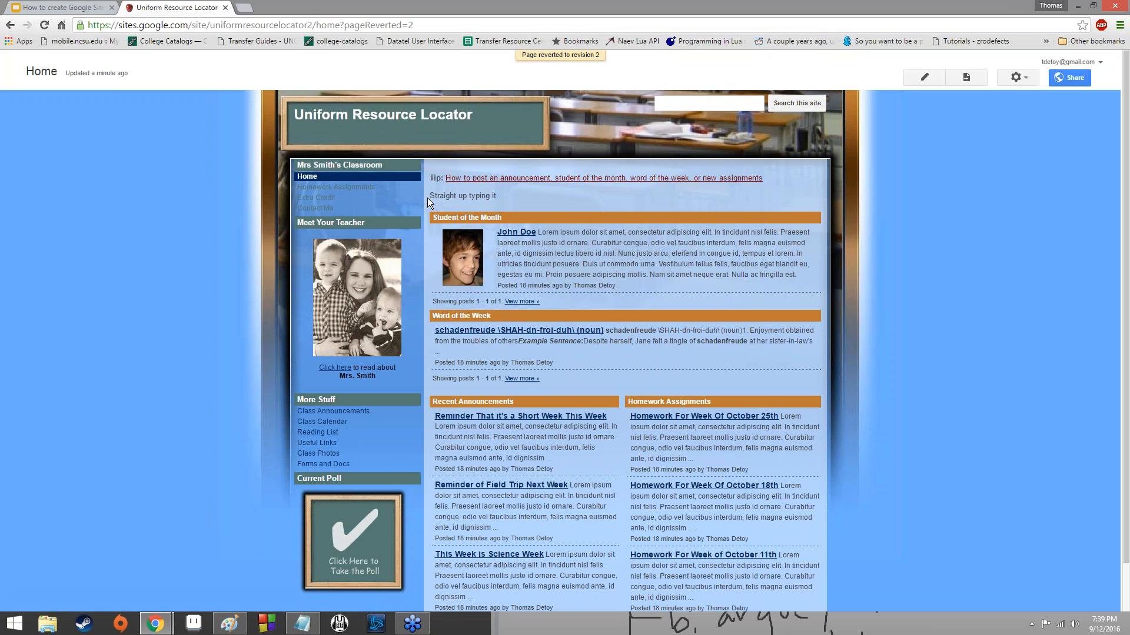
drag(428, 196, 536, 196)
click(957, 253)
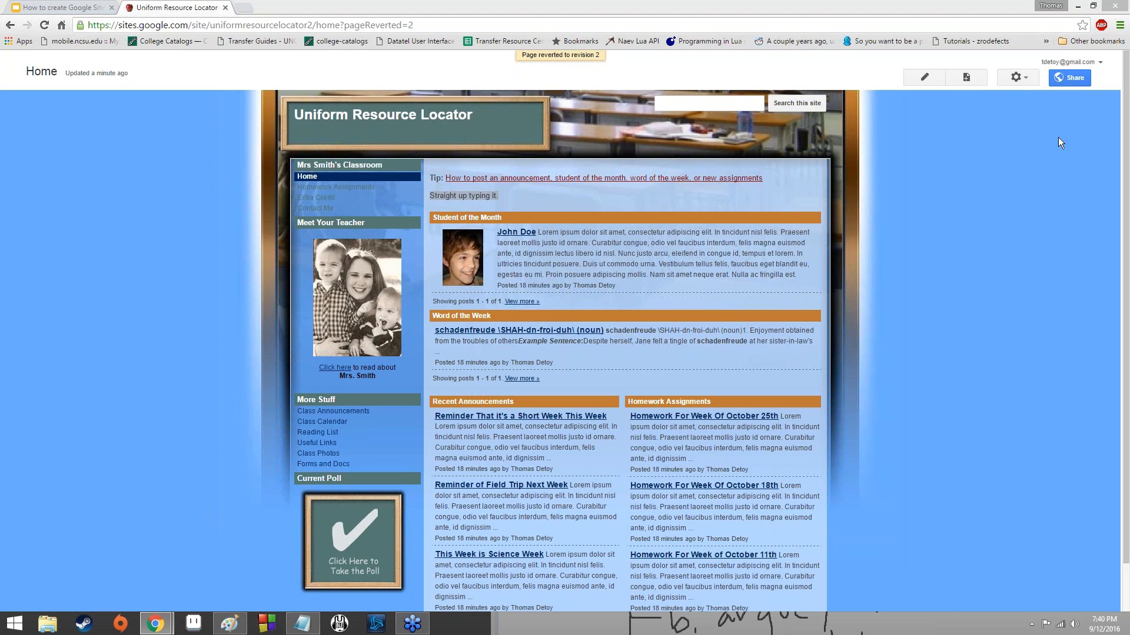
Open the page settings of the Home page to examine the available options.
click(1007, 77)
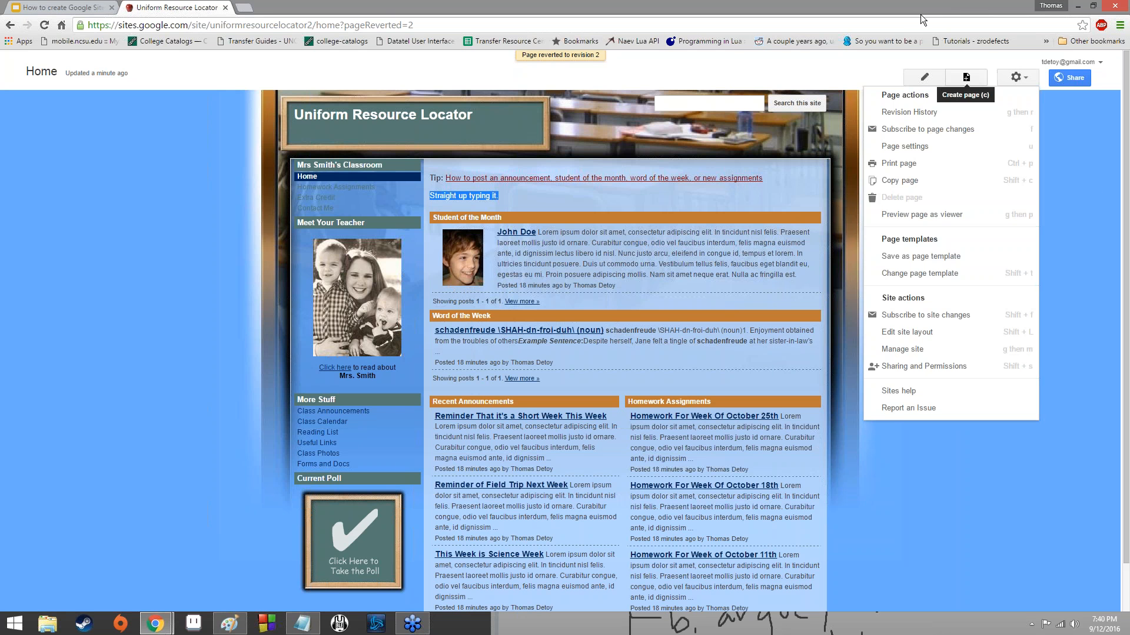
click(750, 10)
click(1007, 80)
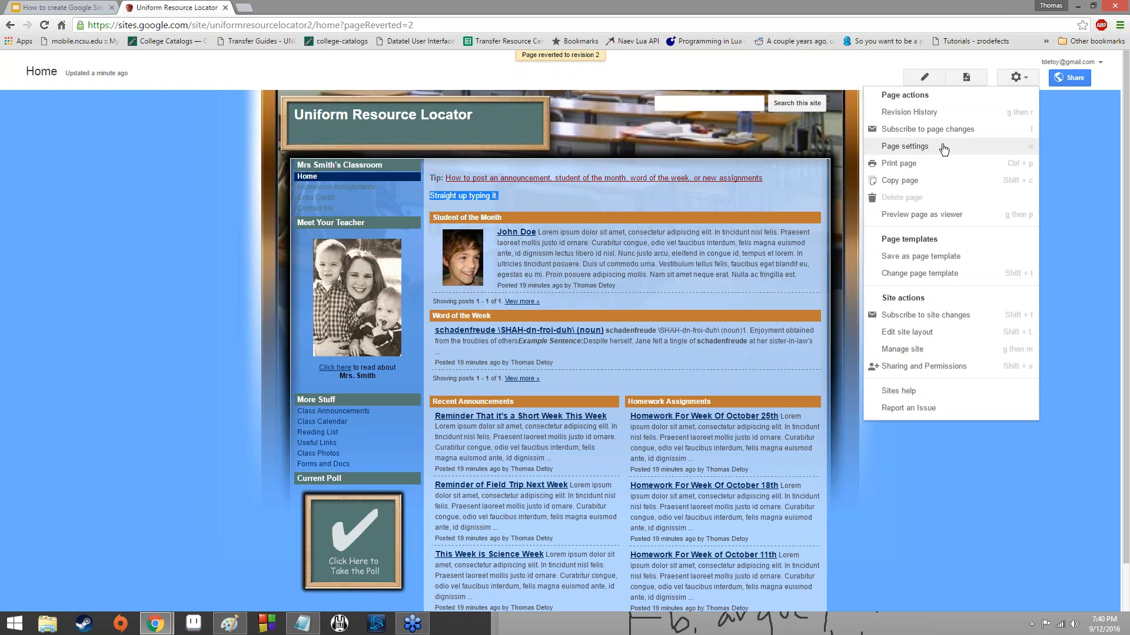
click(942, 146)
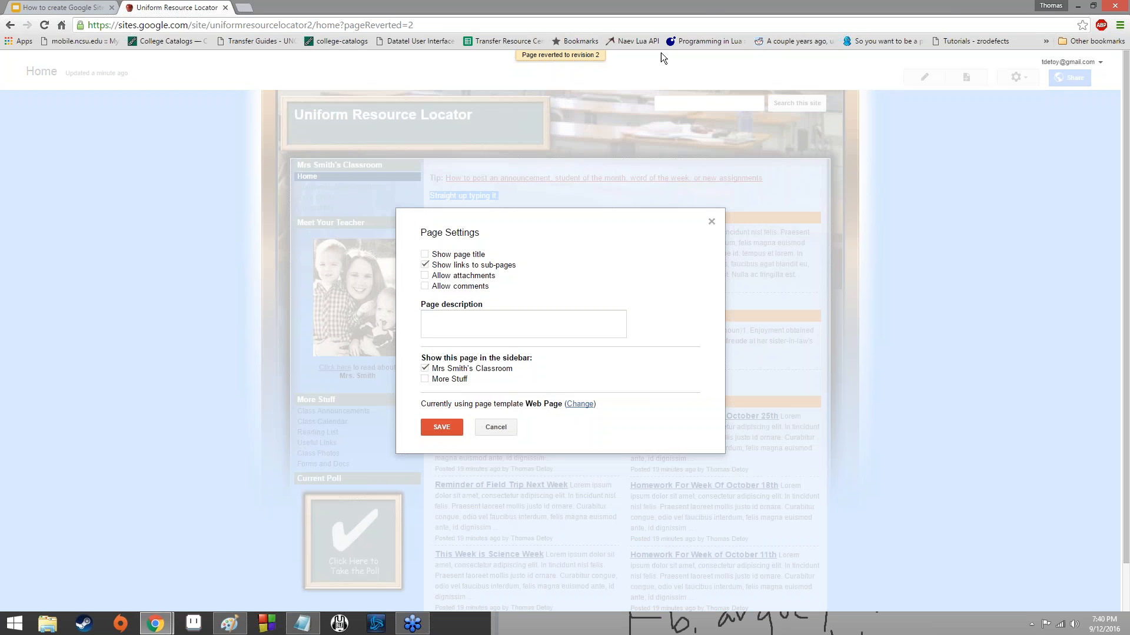
click(718, 6)
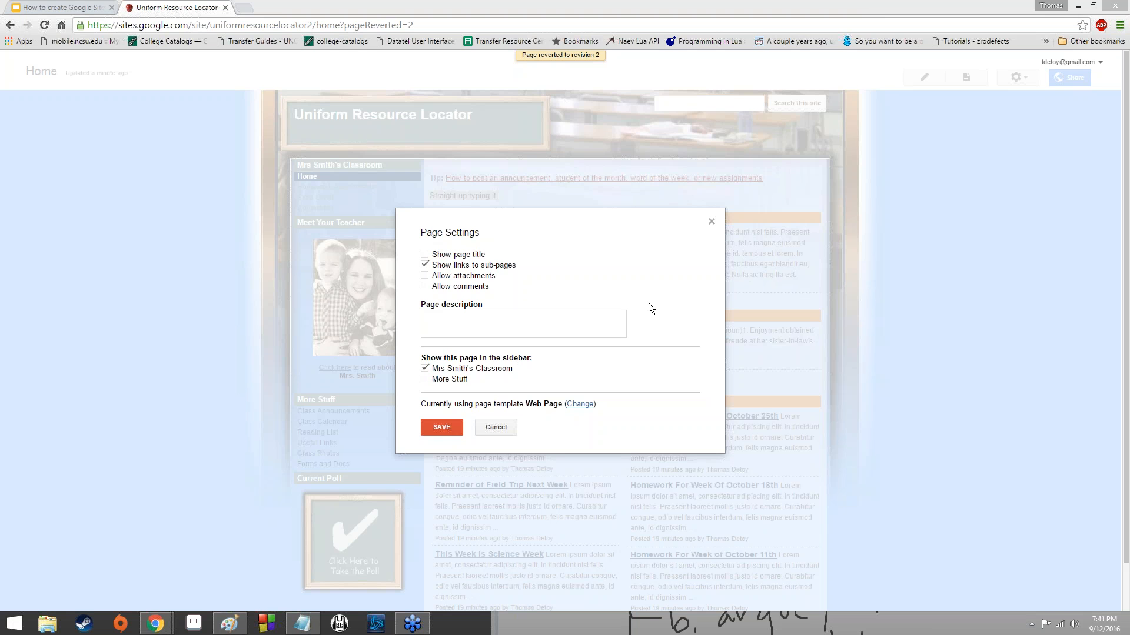
Try the Show page title, Allow attachments and Allow comments options, switching each one on and back off.
click(461, 255)
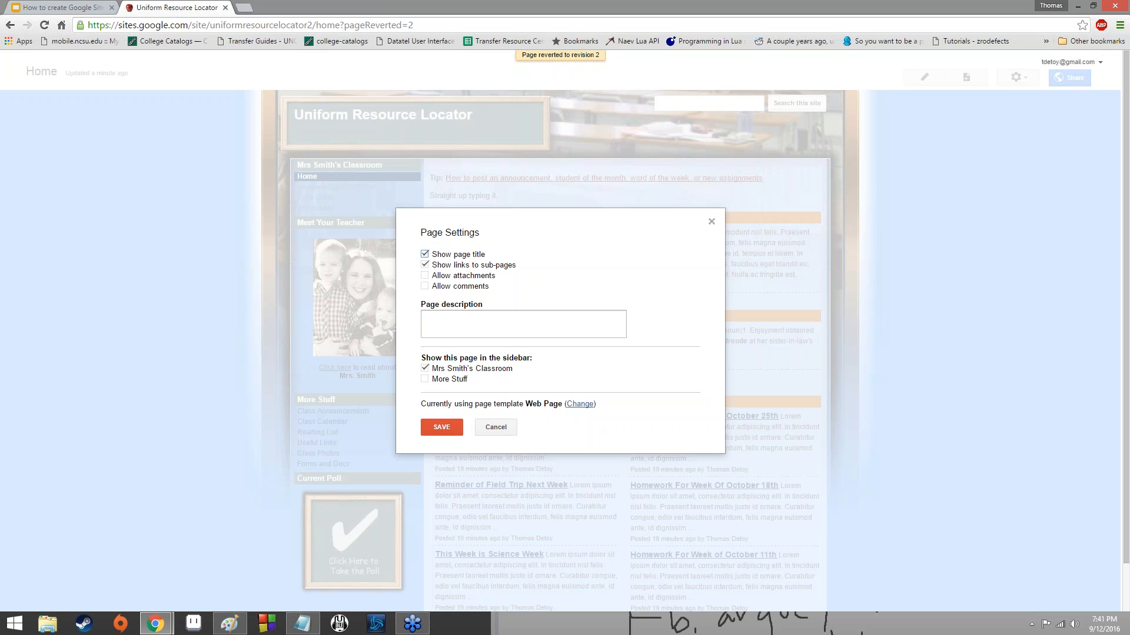
click(455, 255)
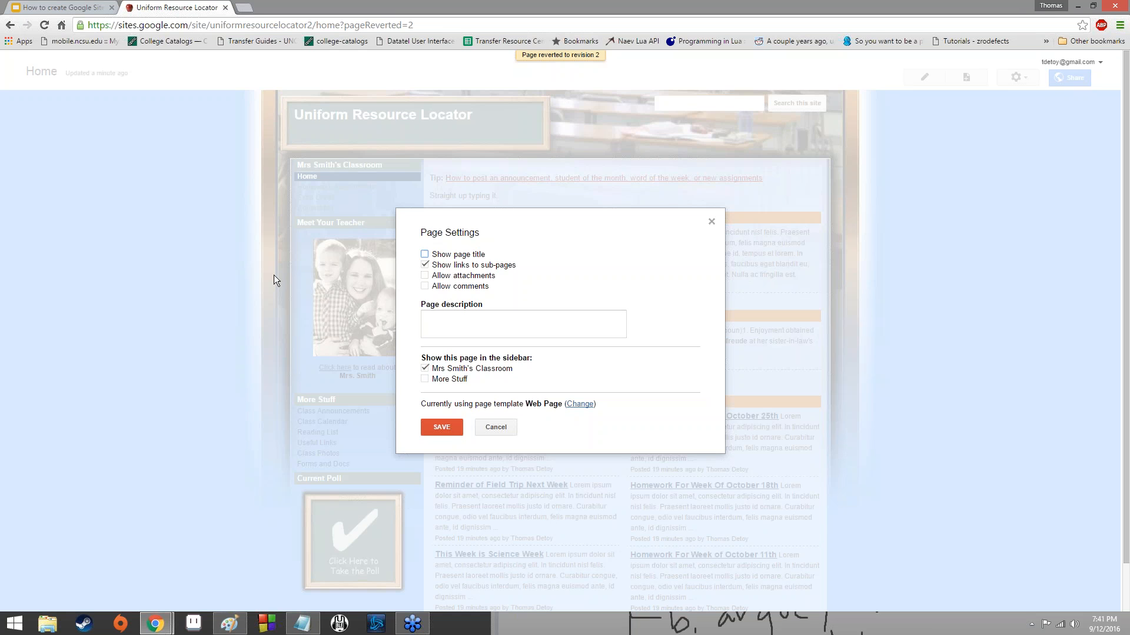
click(435, 276)
click(458, 278)
click(458, 287)
scroll(747, 435, down, 2)
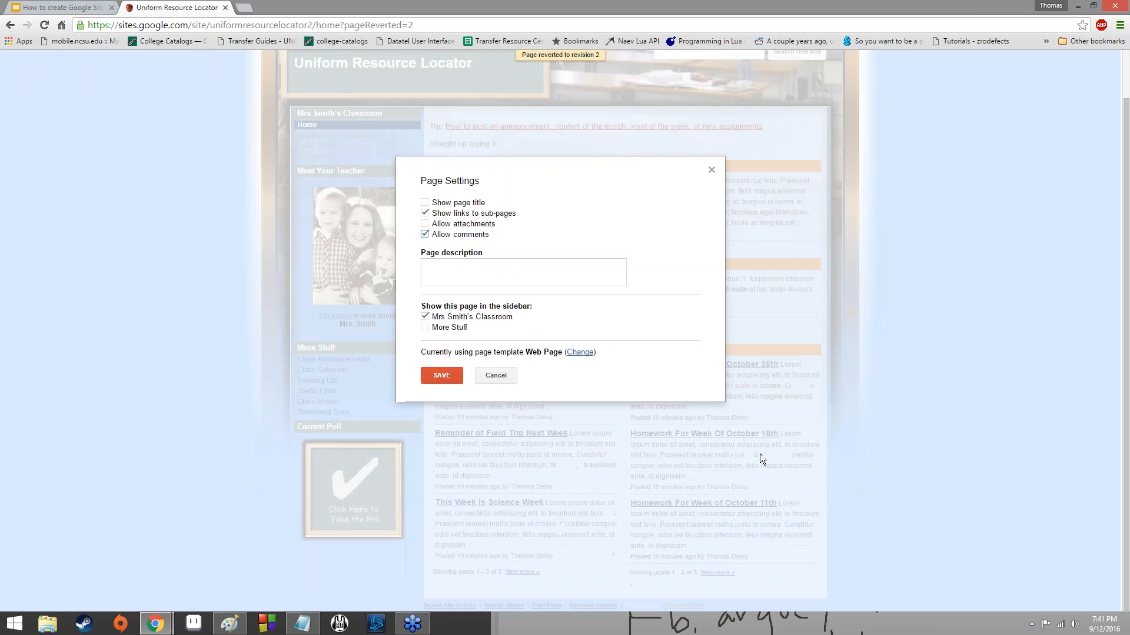
click(480, 235)
View the templates offered for changing the Home page's template, and go back to the page without changing it.
click(578, 353)
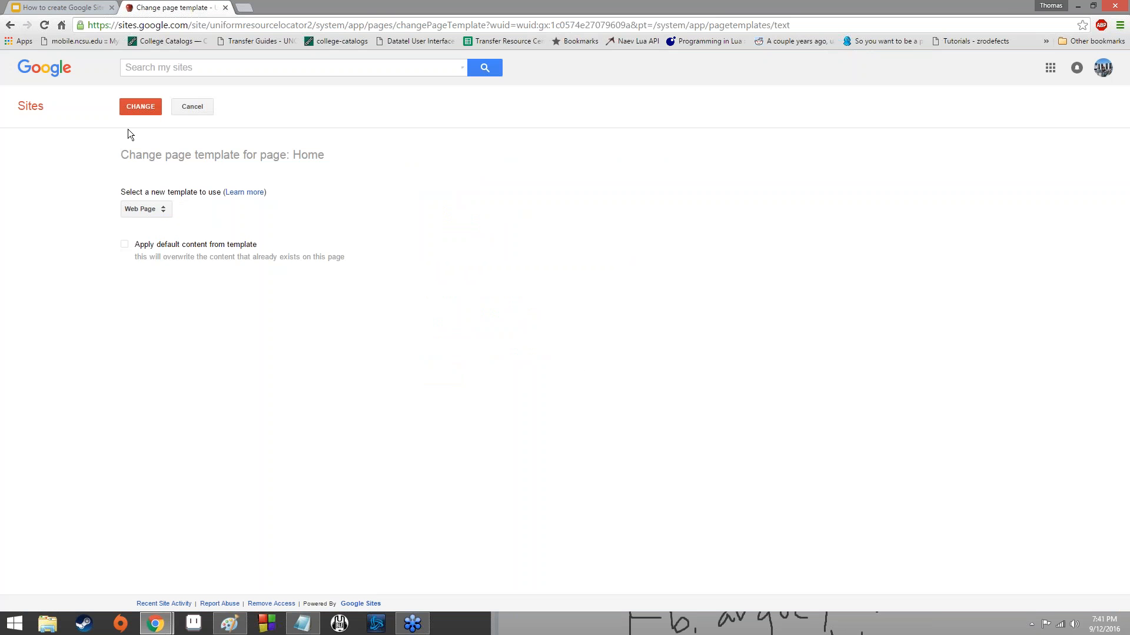
click(152, 211)
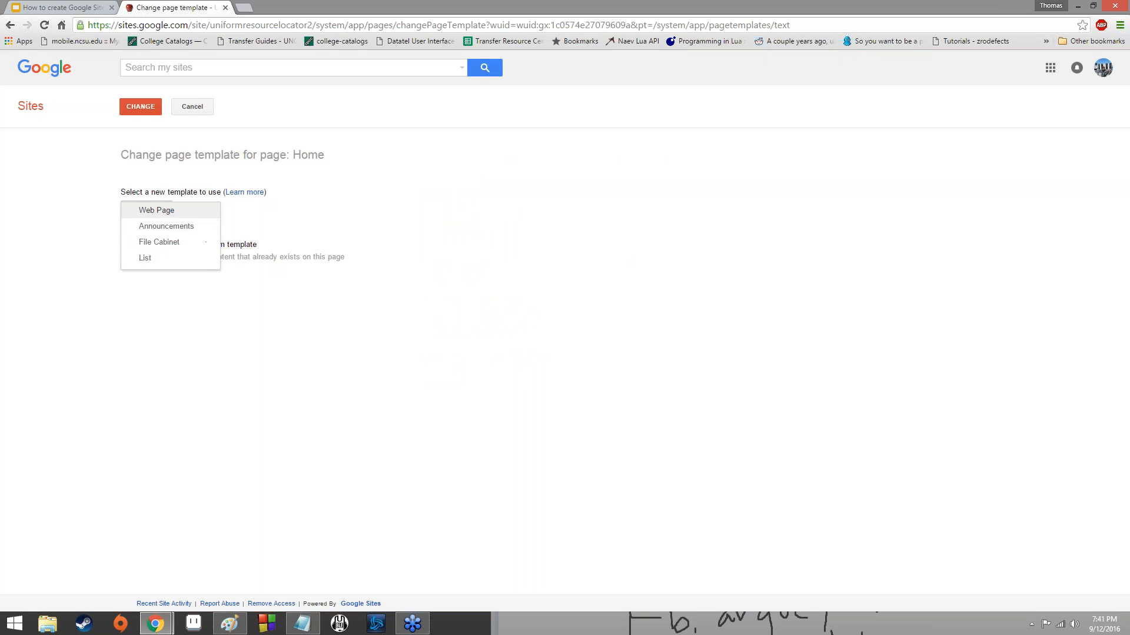
click(272, 170)
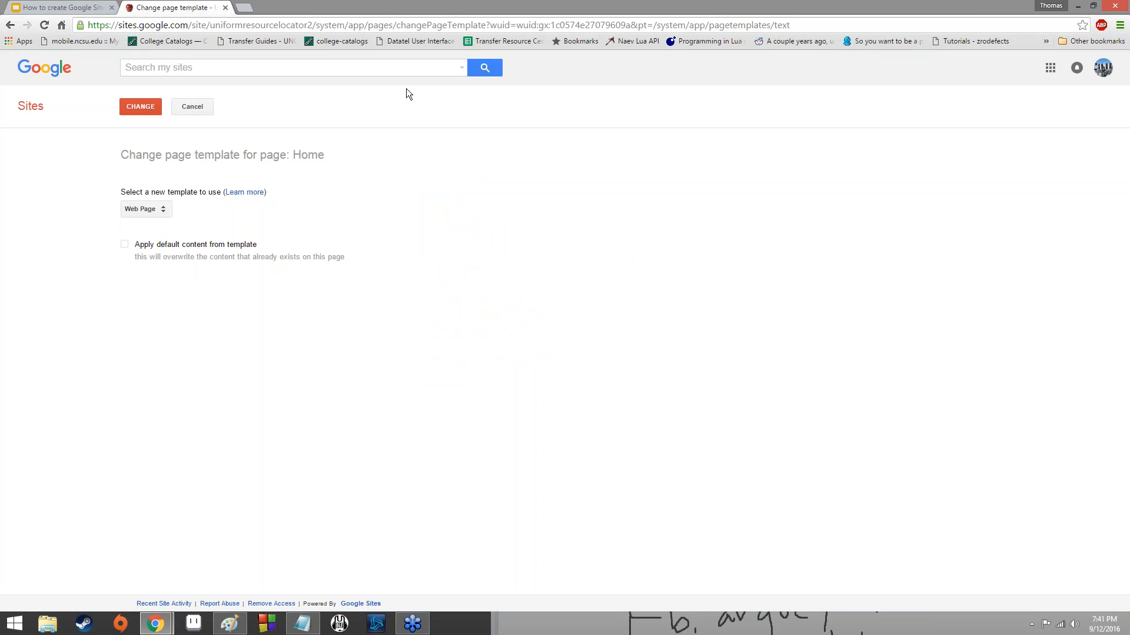
click(9, 25)
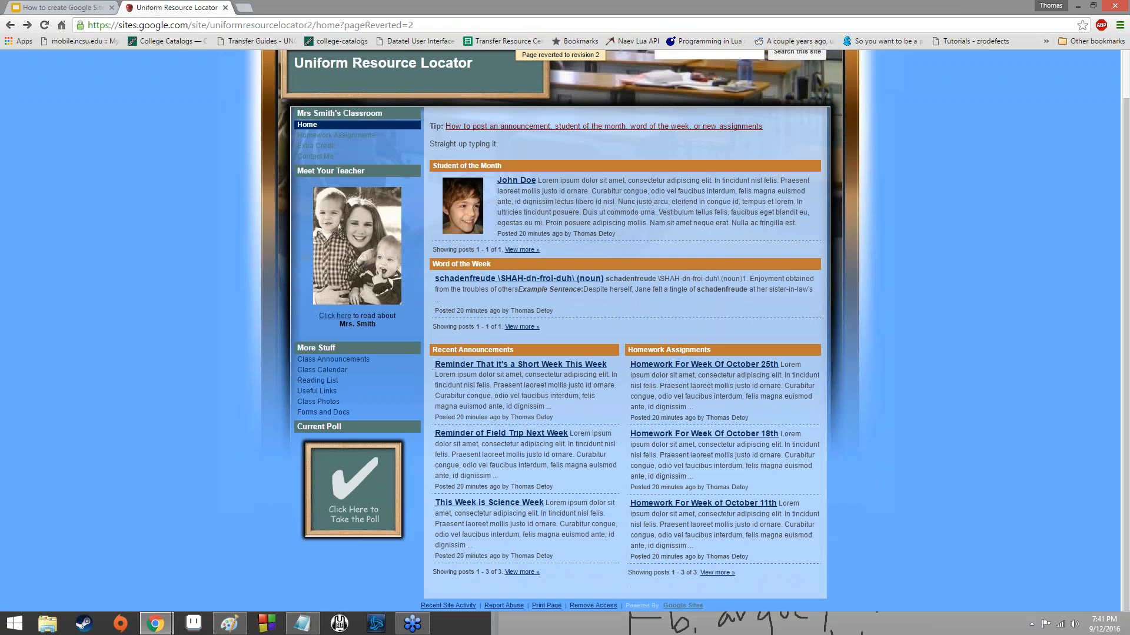
Preview the Home page as a viewer and close the preview.
click(957, 12)
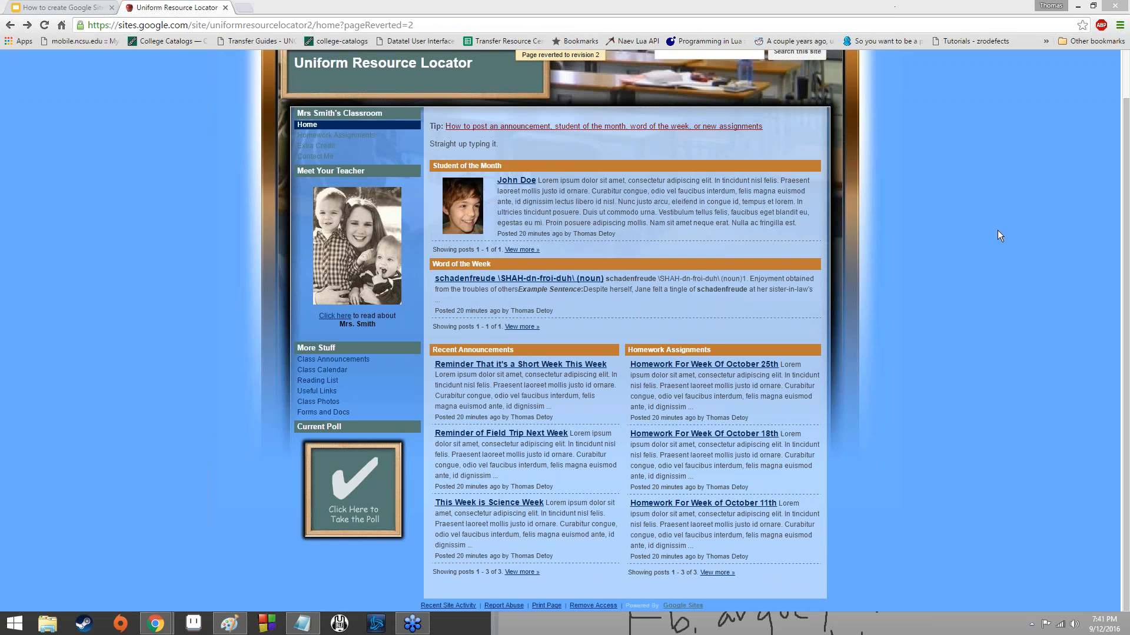
click(988, 250)
click(1016, 77)
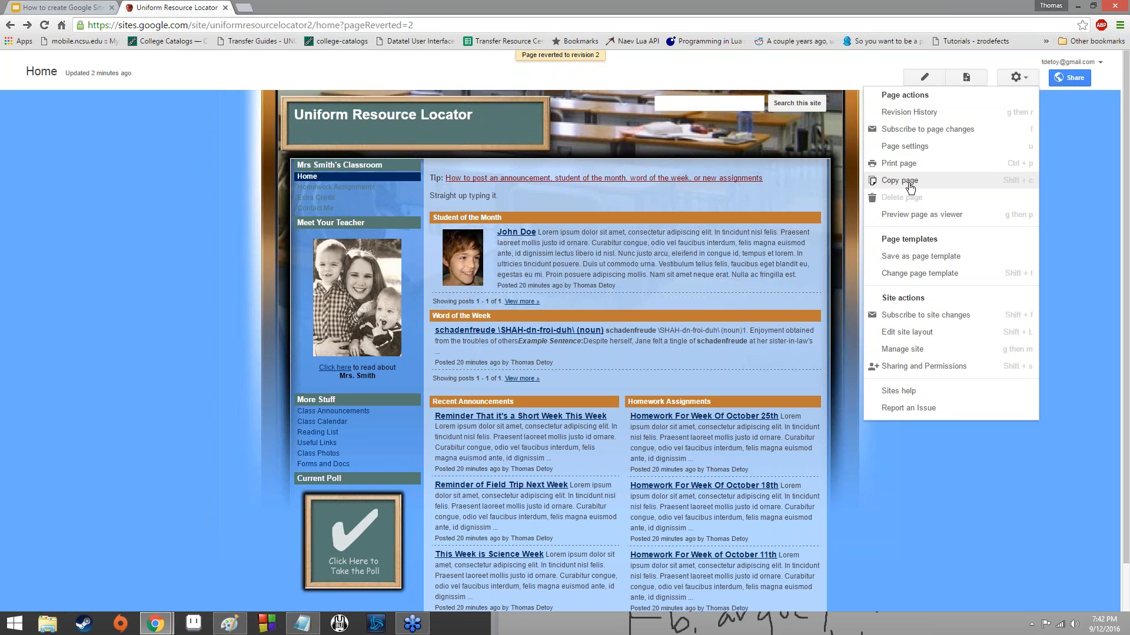
click(918, 217)
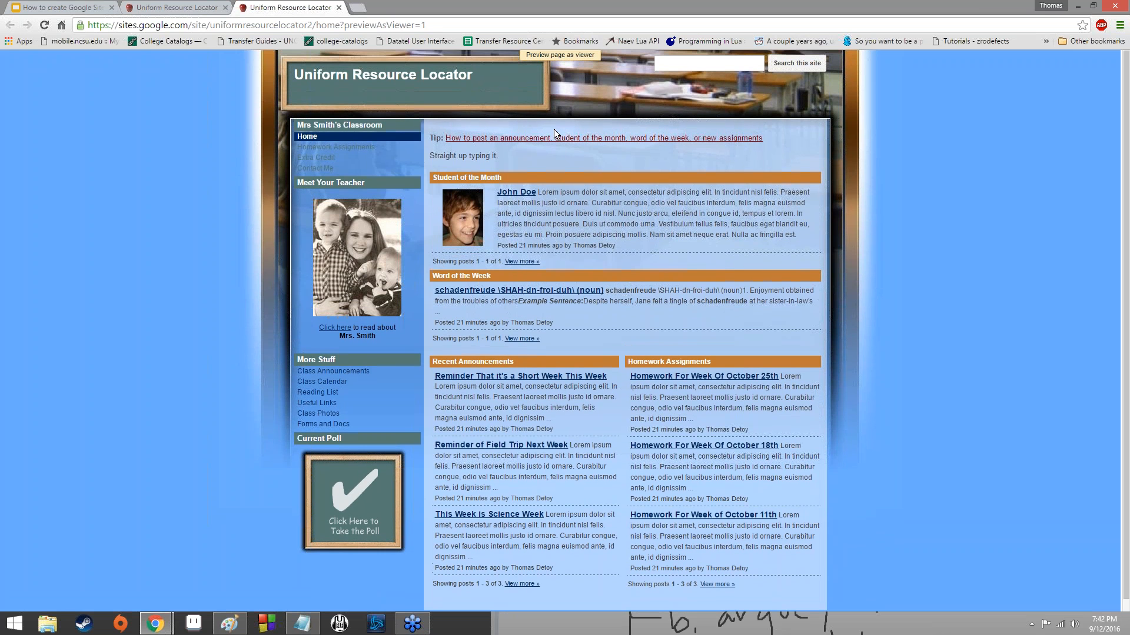
click(339, 7)
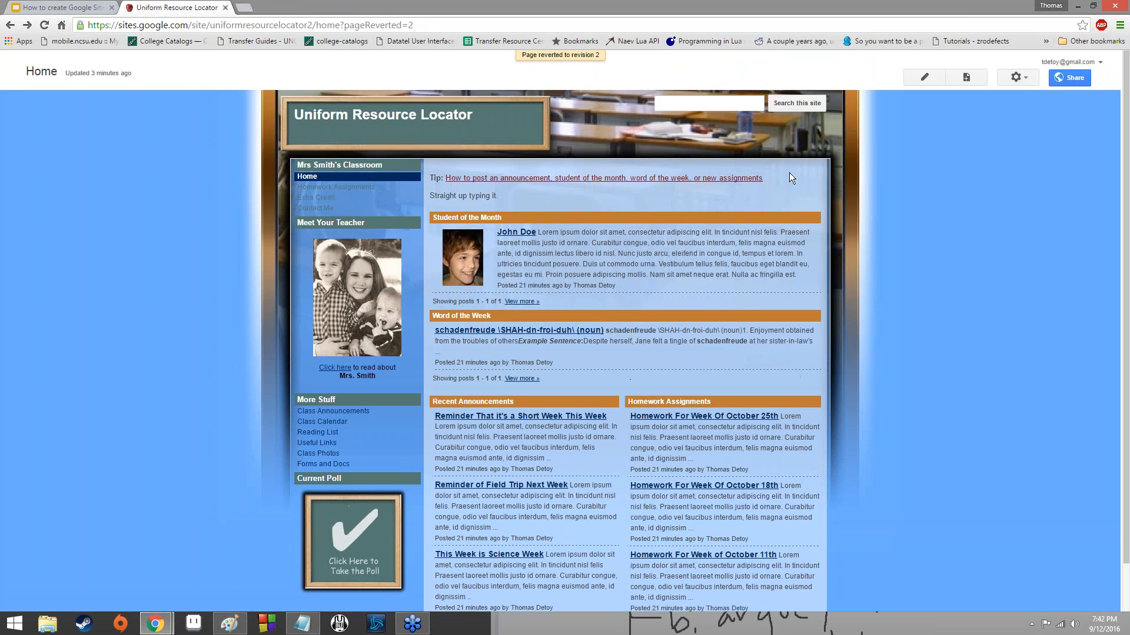
Open the list of further actions for the Home page and the site.
click(1025, 76)
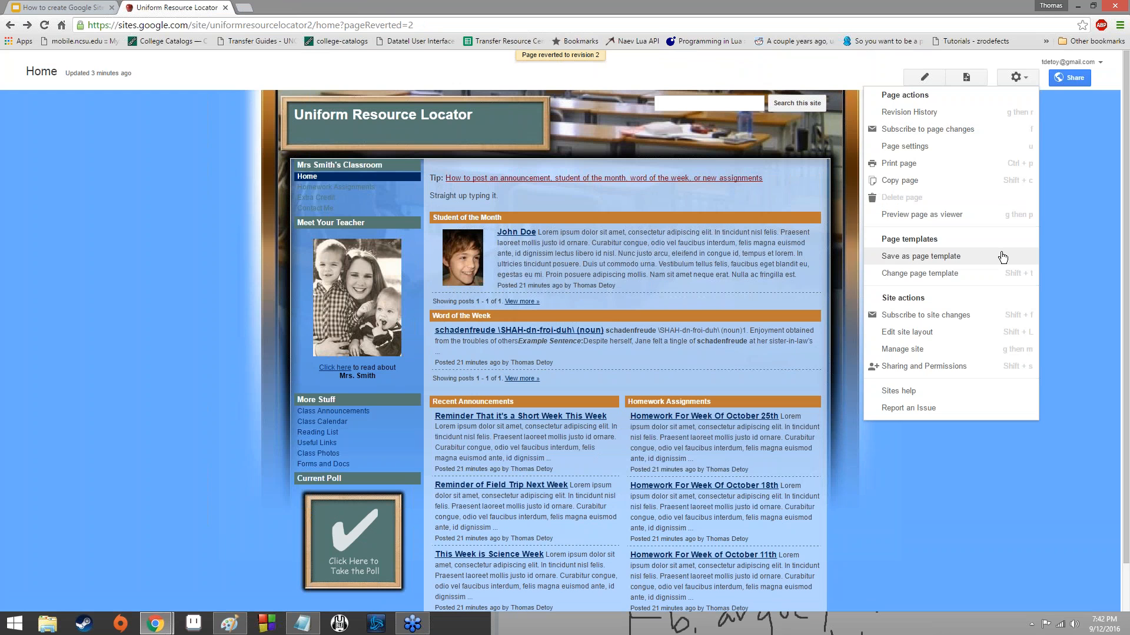
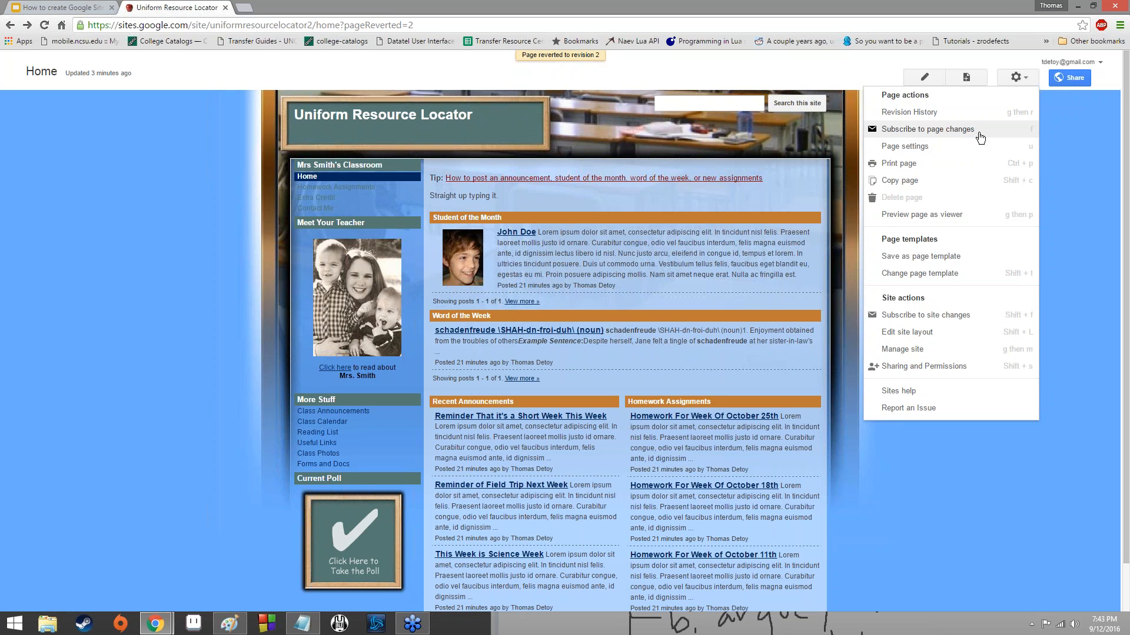
Open the site layout for editing and try to move the Meet Your Teacher box and the Navigation item out of the sidebar.
click(983, 337)
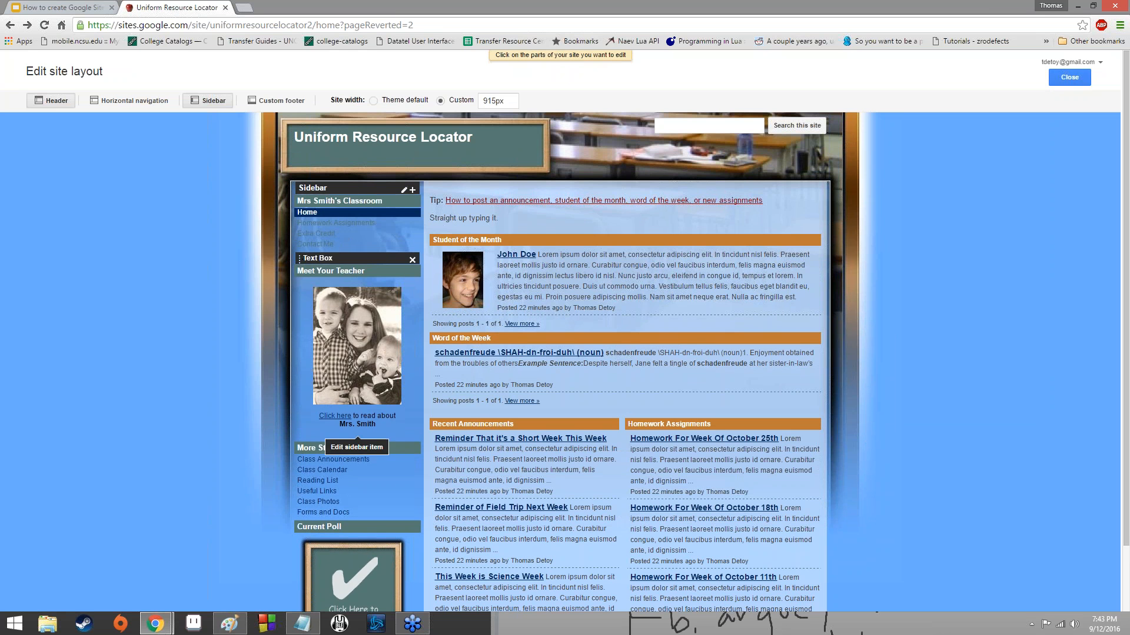
drag(357, 330, 618, 168)
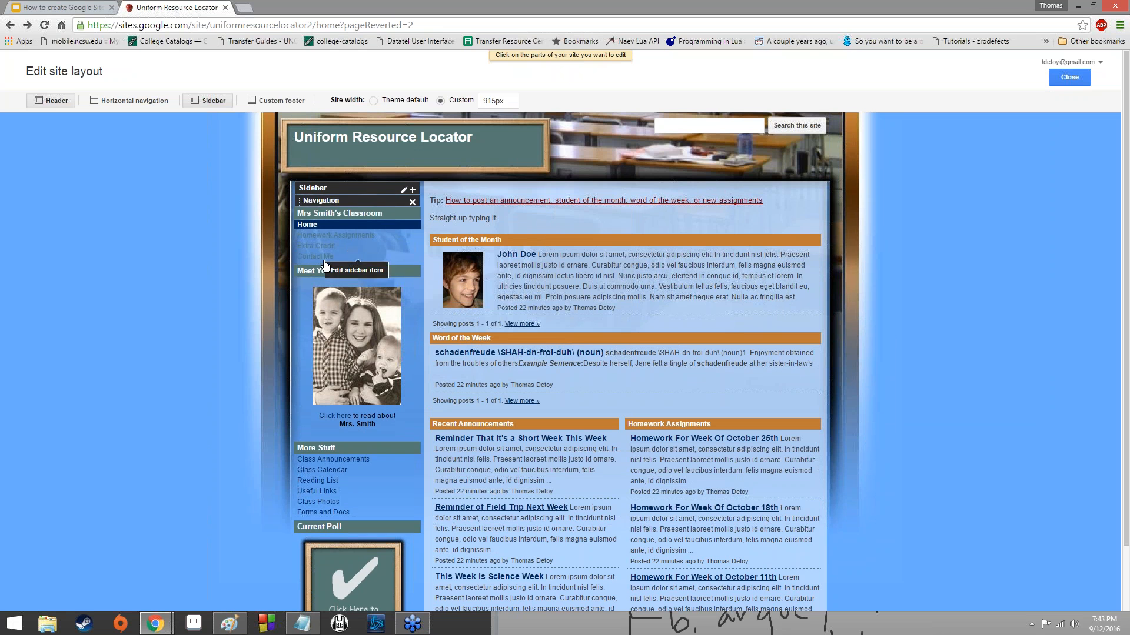
drag(336, 202, 522, 137)
Try the layout's Horizontal navigation and Header options, leaving horizontal navigation off and the header on.
click(125, 99)
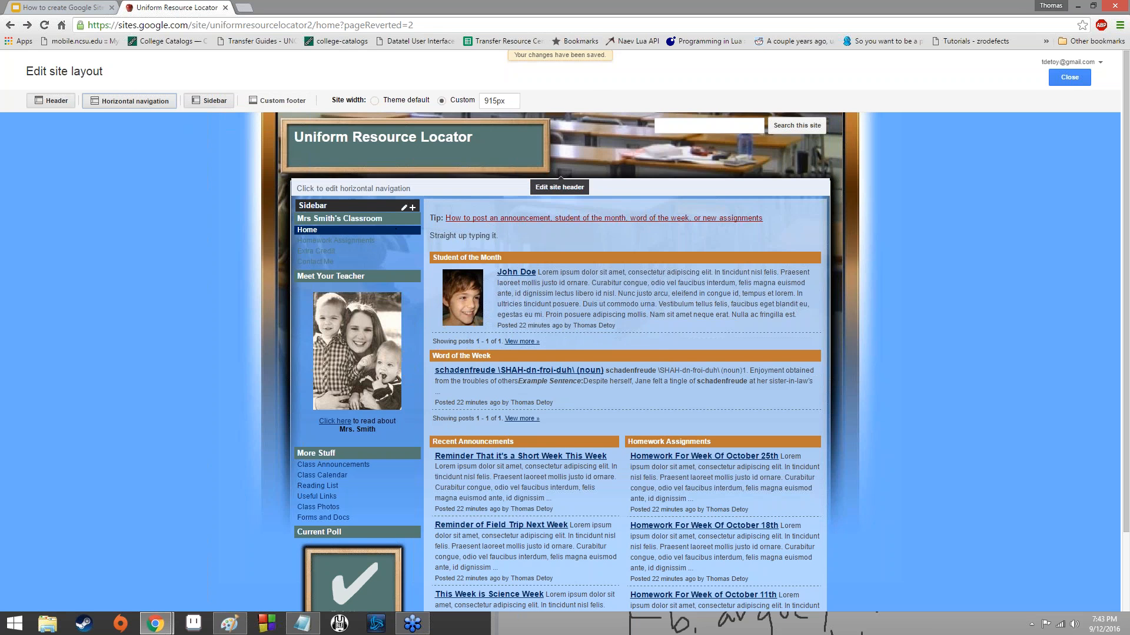
click(118, 103)
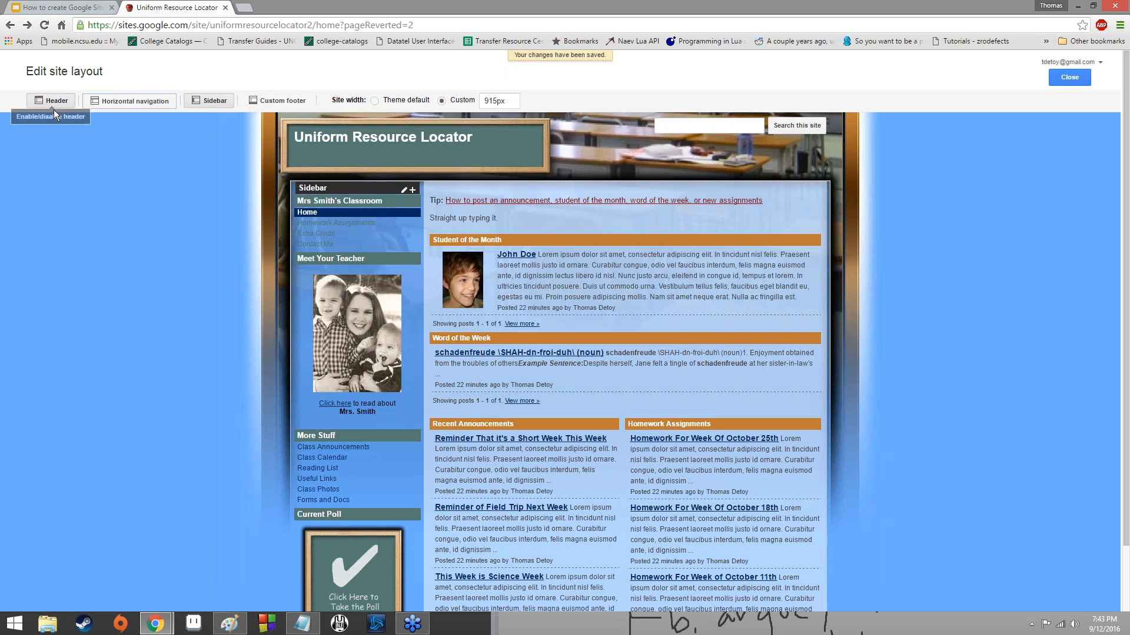
click(53, 99)
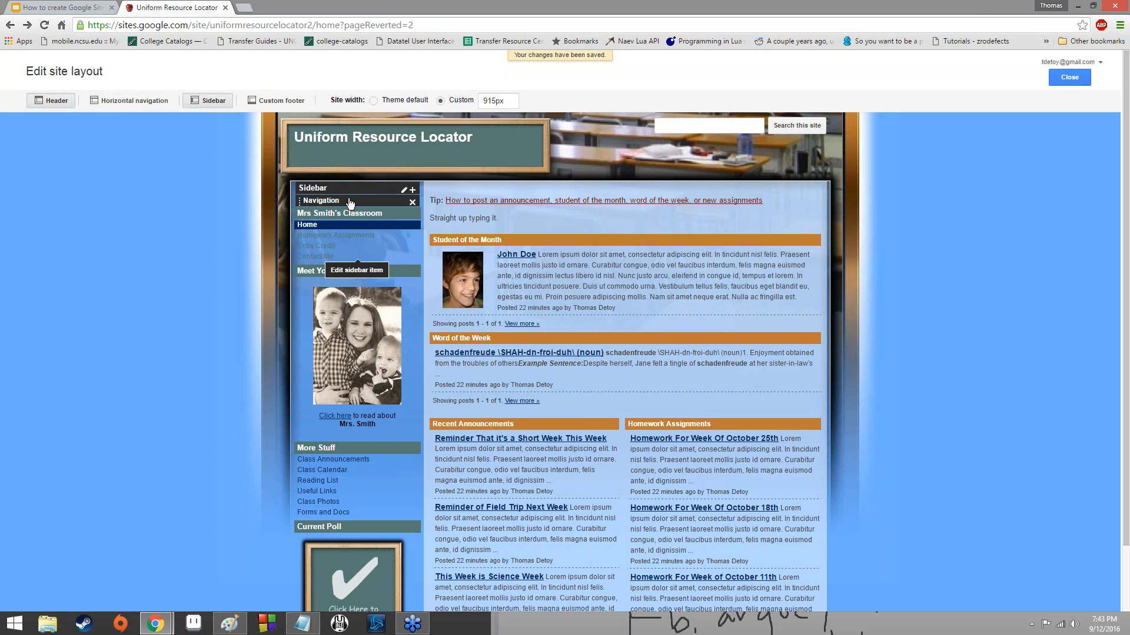
Try to move the sidebar's Navigation item into the header, and view the header's alignment options without changing them.
drag(347, 203, 521, 148)
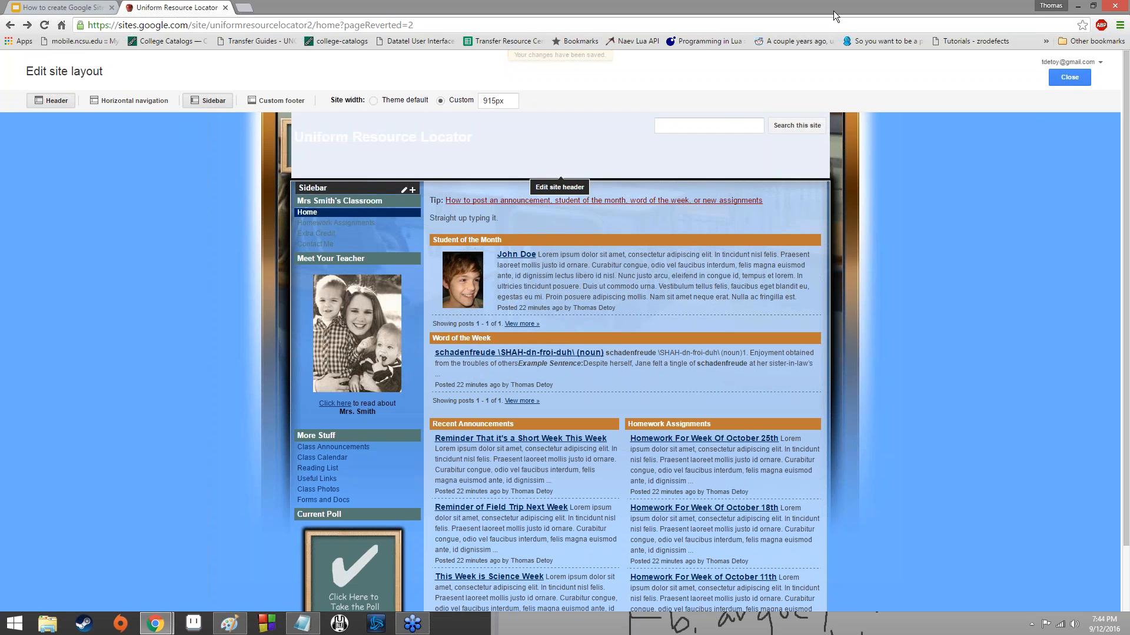
click(560, 168)
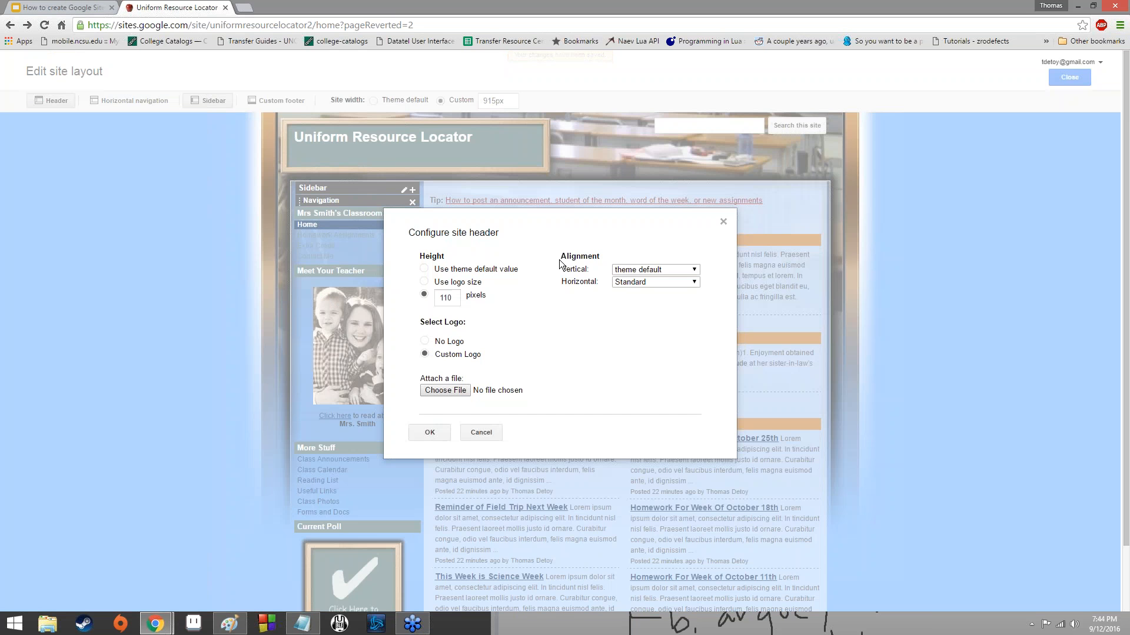
click(618, 284)
click(617, 283)
click(625, 270)
click(625, 270)
click(474, 432)
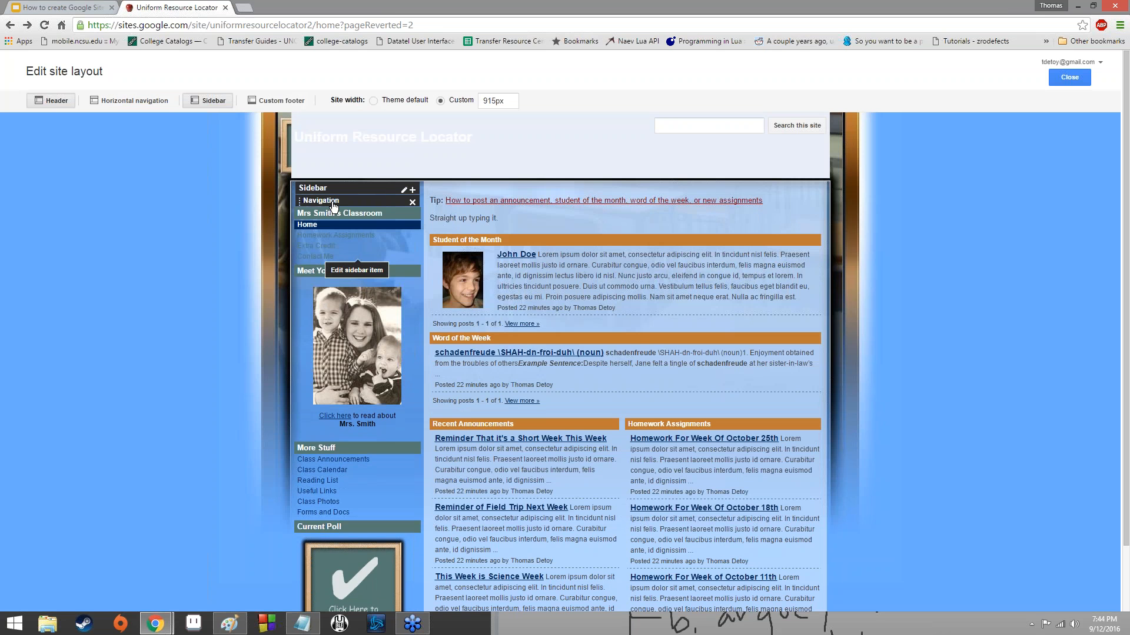
mouse_move(350, 205)
drag(374, 212, 600, 106)
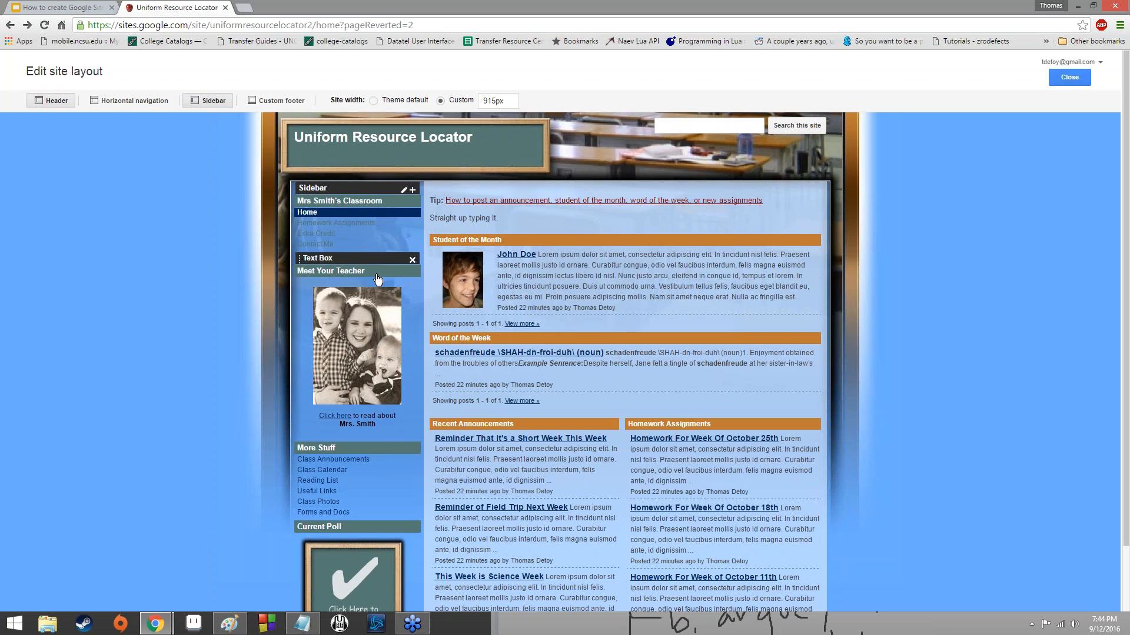
Delete the Meet Your Teacher and Current Poll text boxes from the sidebar.
click(412, 259)
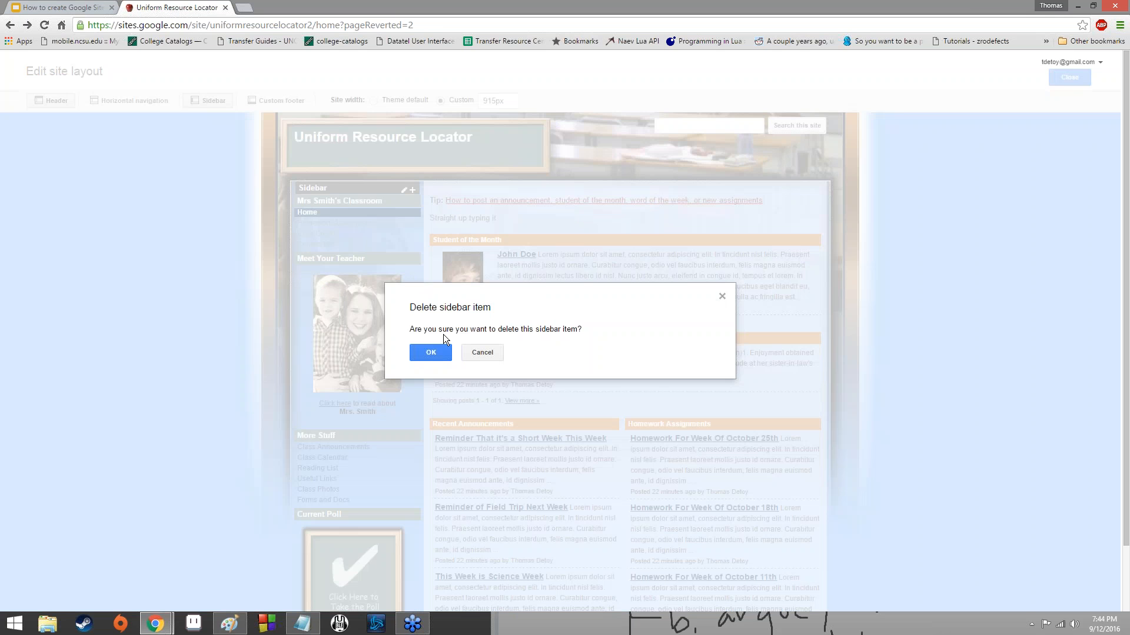
click(431, 353)
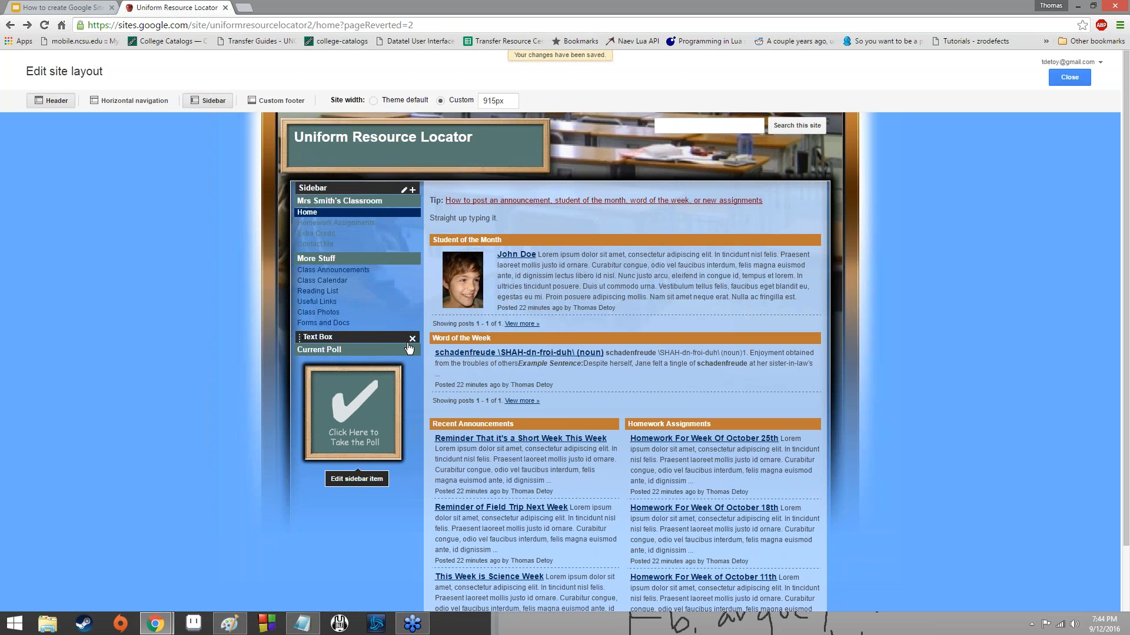
click(411, 339)
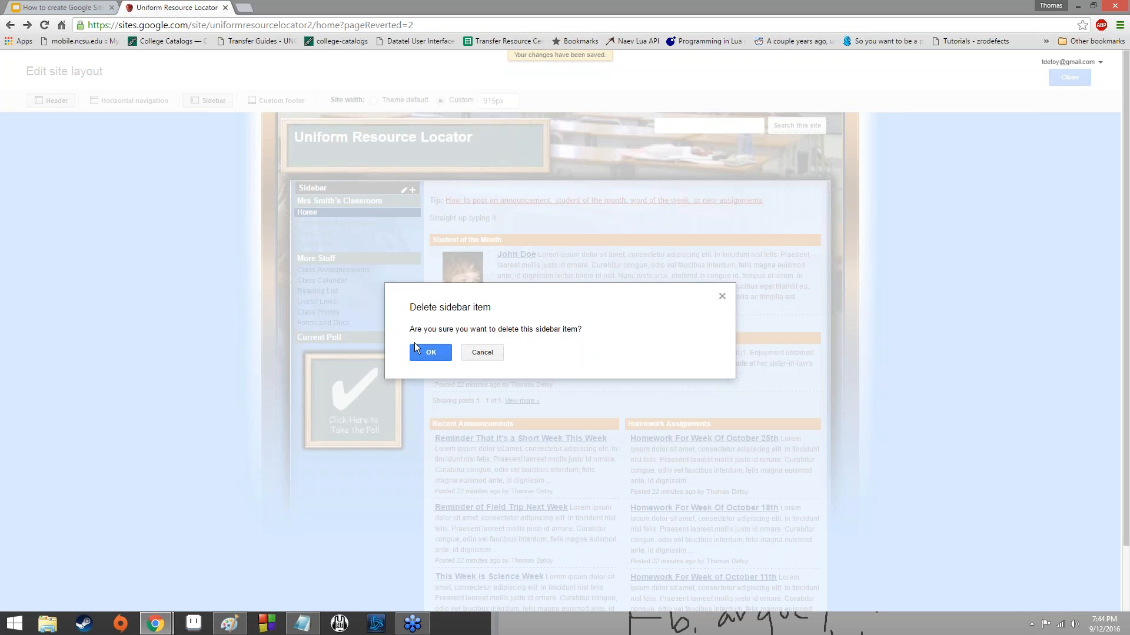
click(433, 354)
View the items available for adding to the sidebar and cancel without adding one.
click(412, 191)
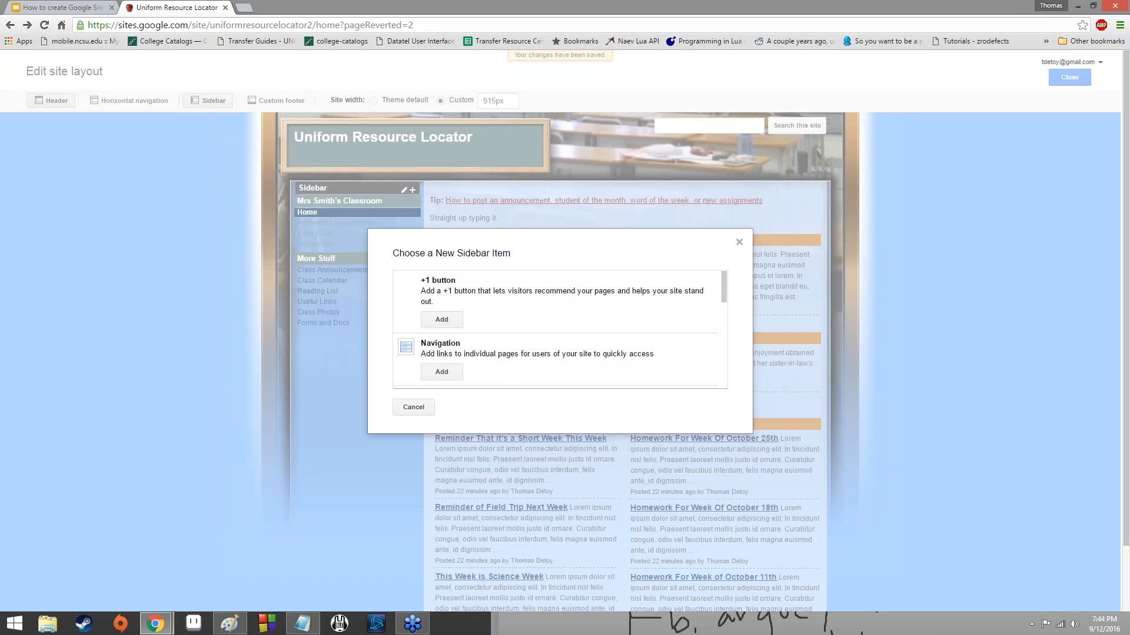
scroll(461, 310, down, 5)
scroll(461, 313, up, 5)
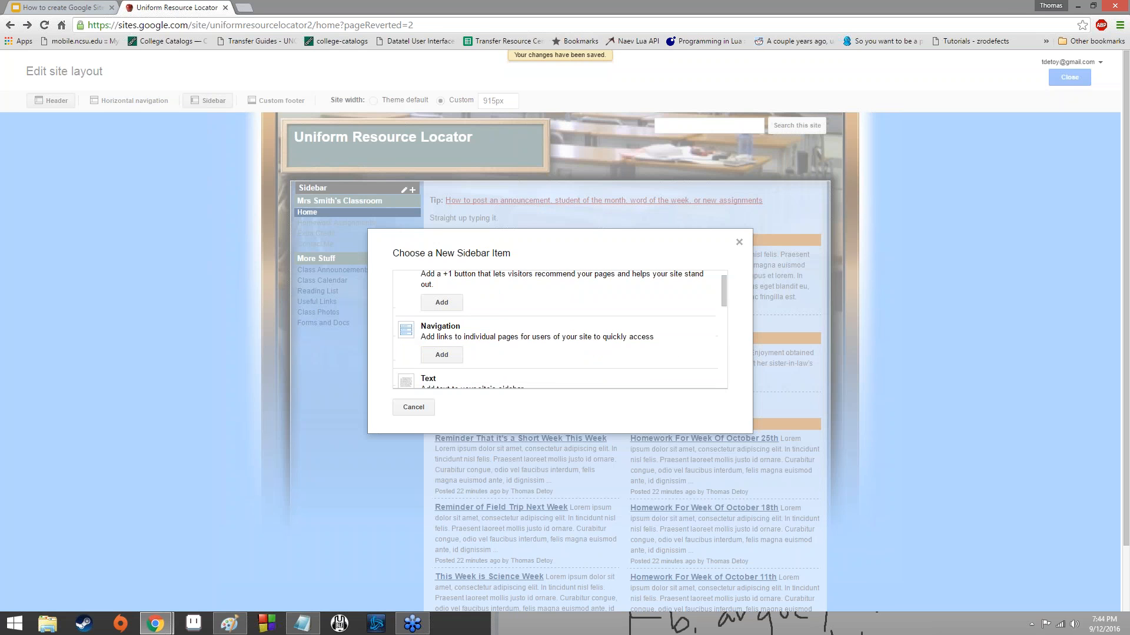
scroll(470, 340, down, 10)
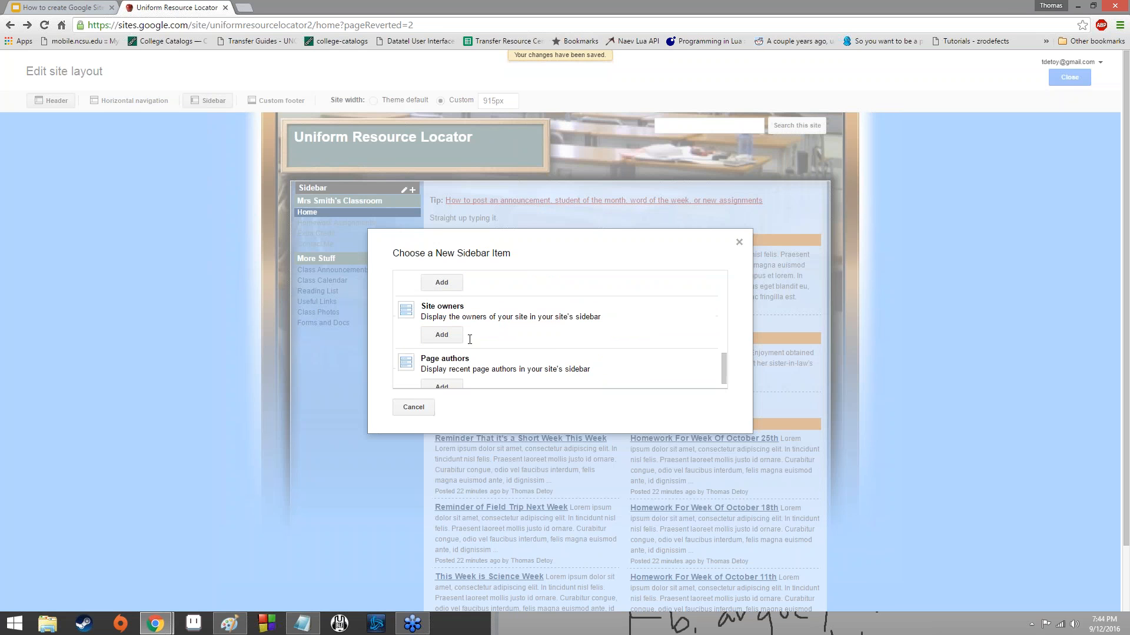
click(400, 406)
Enable the custom footer in the site layout.
click(278, 99)
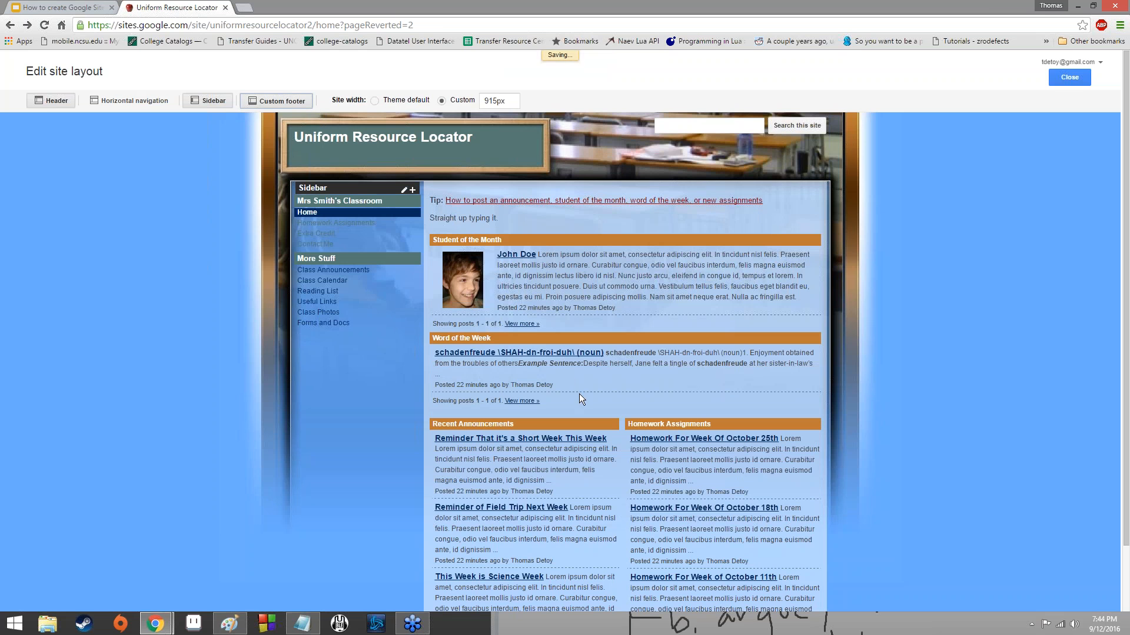
scroll(561, 467, down, 2)
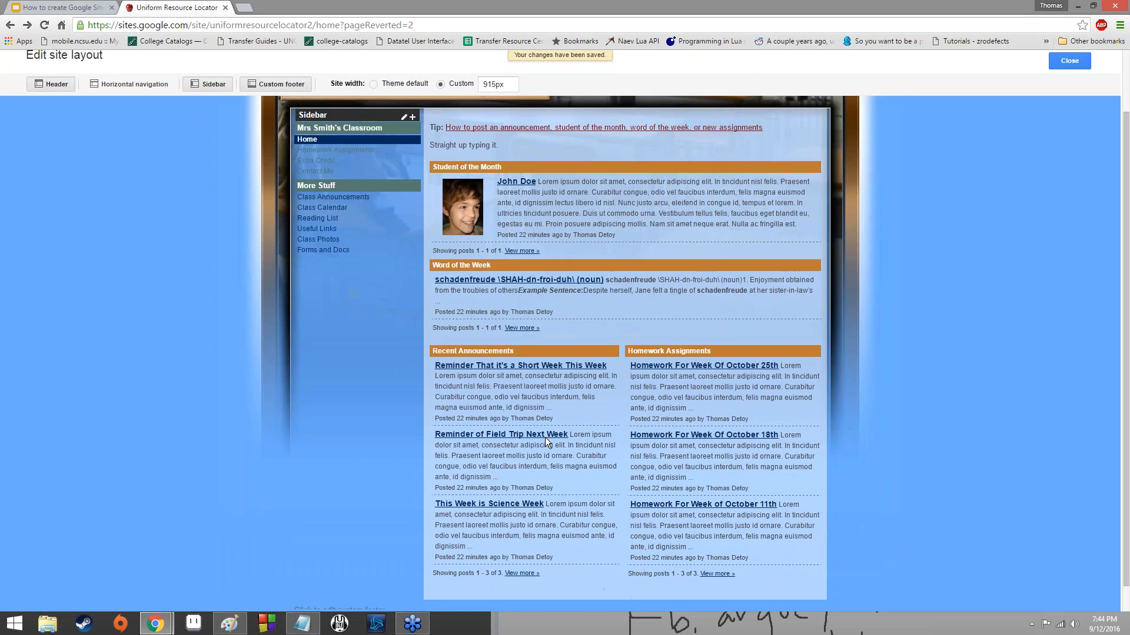
scroll(362, 426, up, 2)
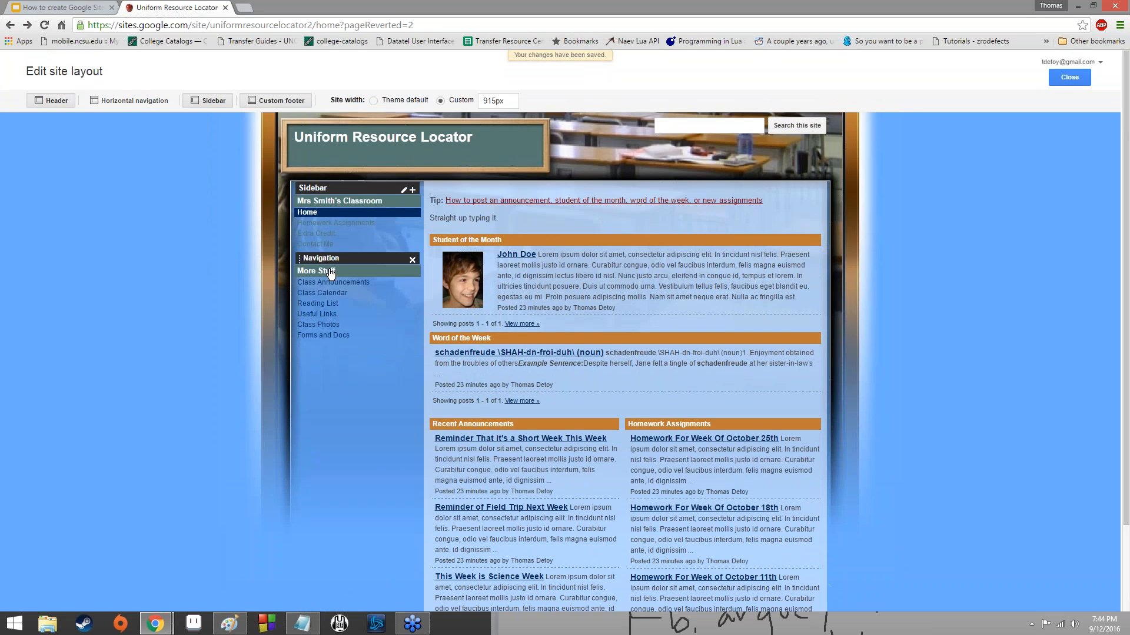
Set the custom footer's text to "hello you've found my secret bottom of the page this is very difficult to find.".
scroll(414, 516, down, 2)
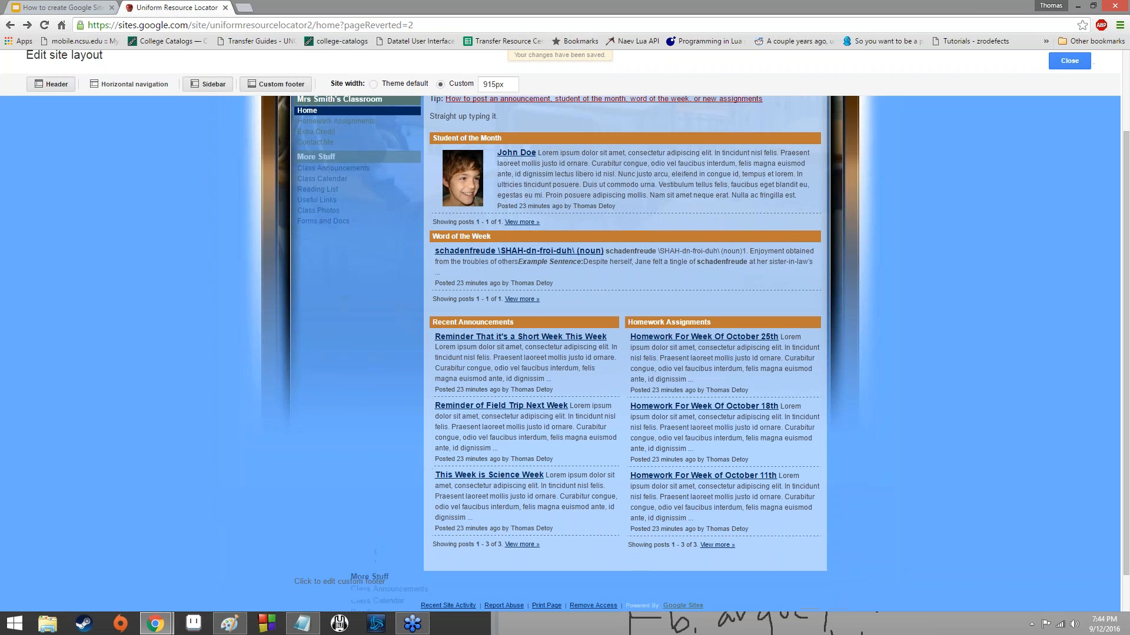
click(352, 586)
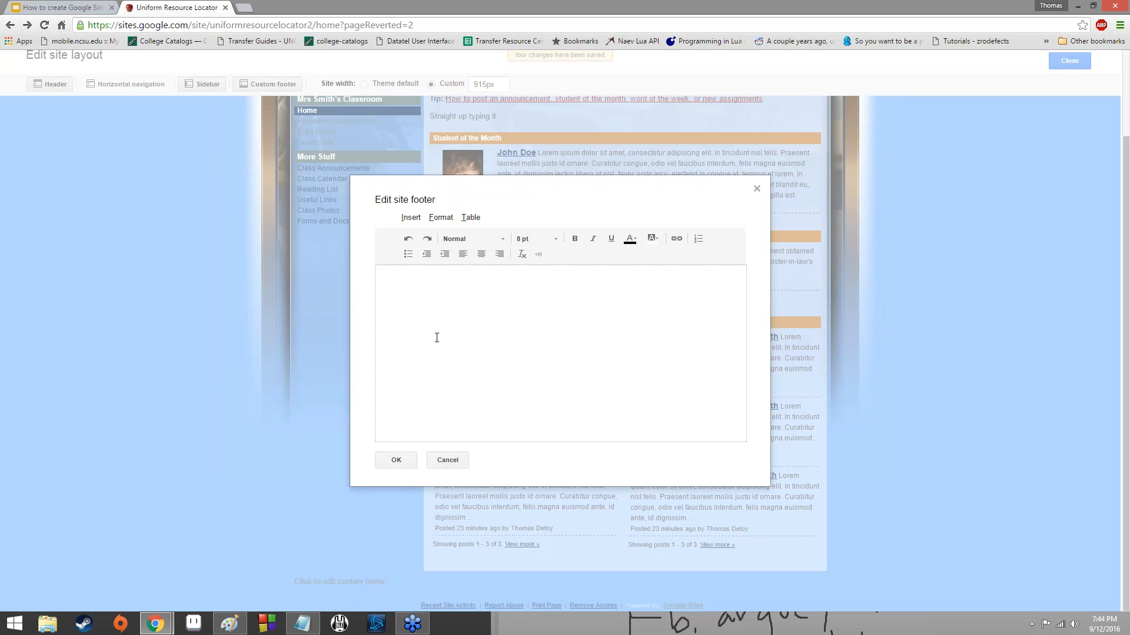
text(he)
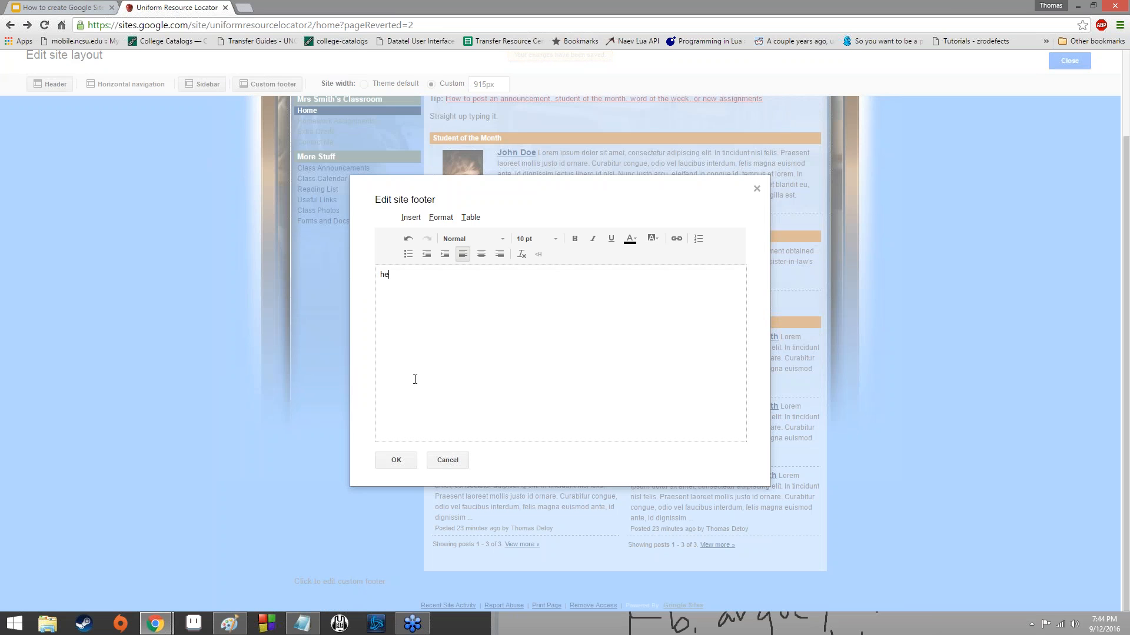
text(llo you've found my secret )
text(boto)
text(tom of )
text(the page this is very)
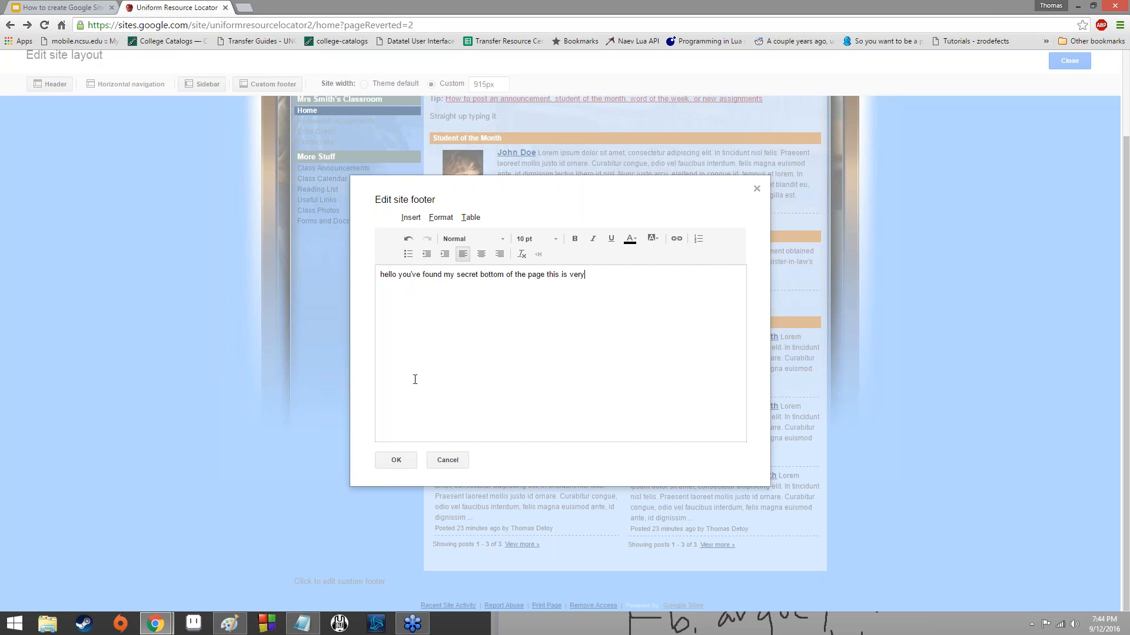
text( difficult to find.)
click(395, 460)
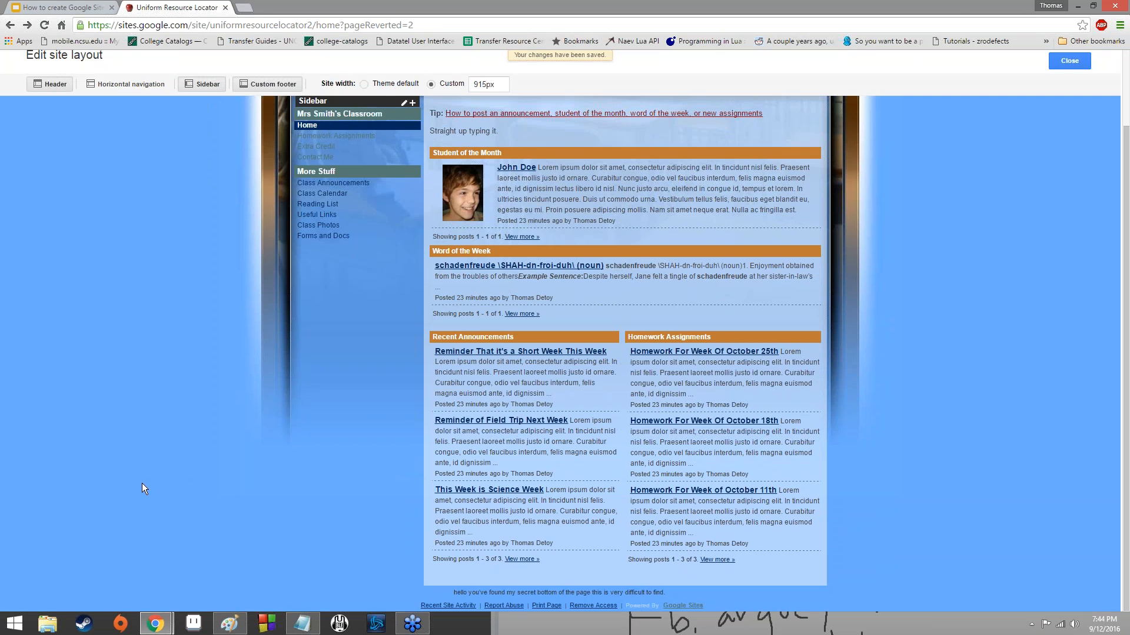
Look over the edited layout from header to footer, and view the site header settings without changing them.
scroll(142, 483, up, 2)
scroll(143, 486, down, 2)
scroll(146, 492, up, 2)
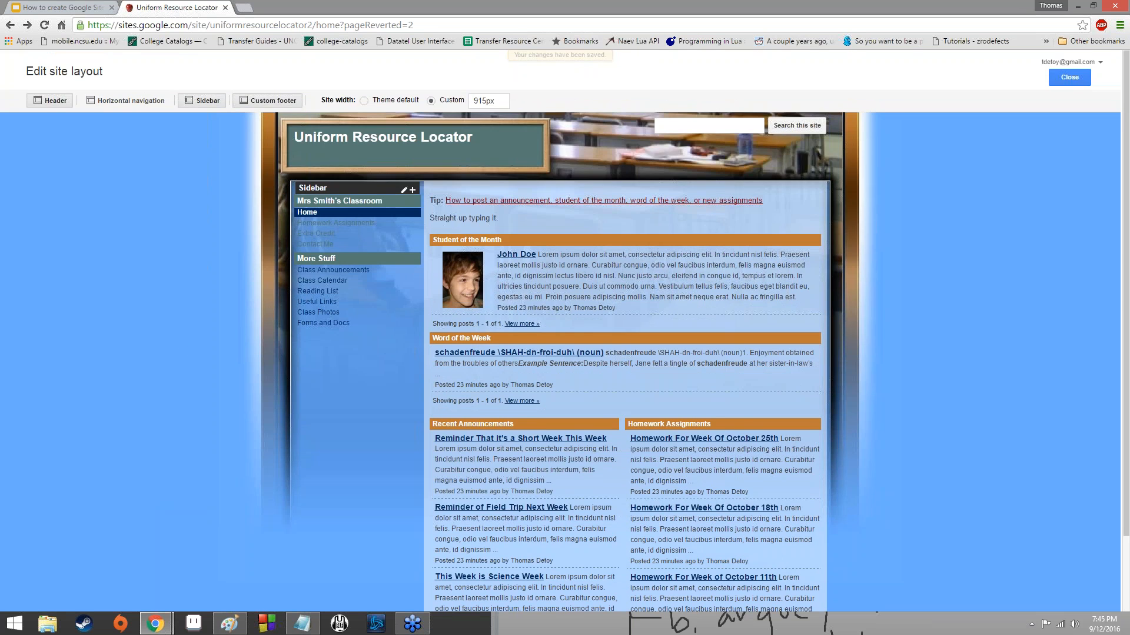
click(477, 152)
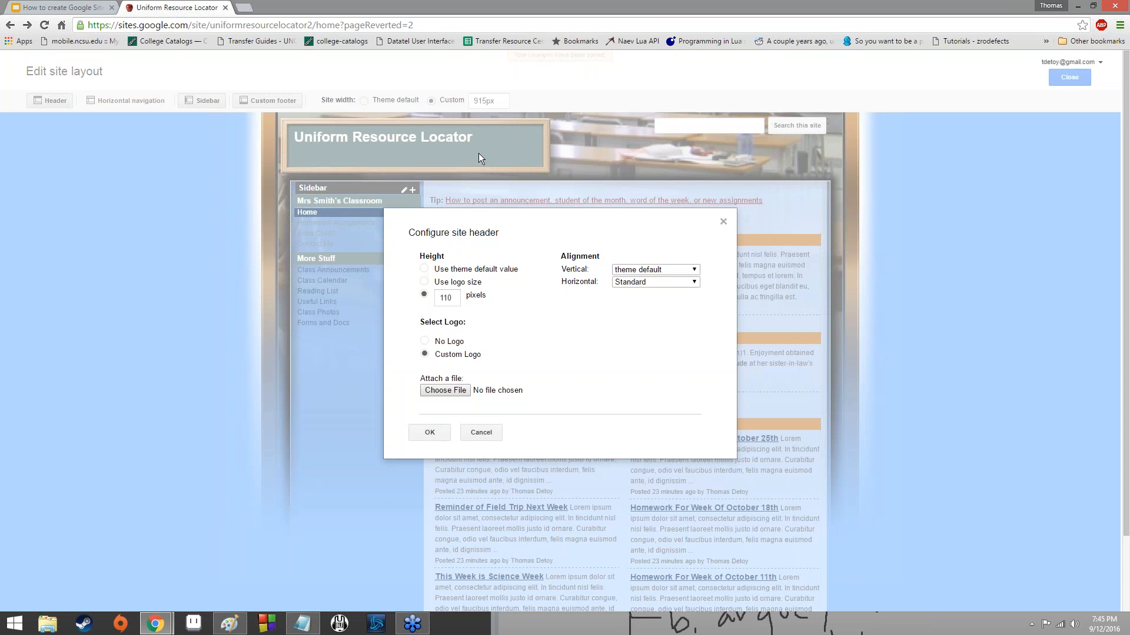
click(490, 429)
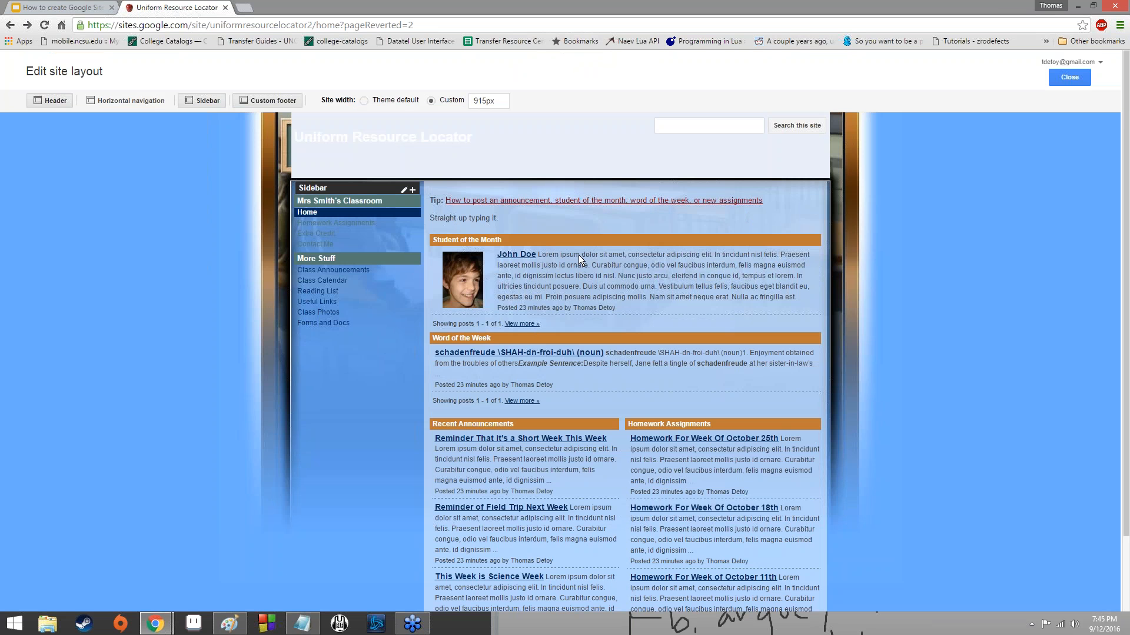
scroll(651, 238, down, 2)
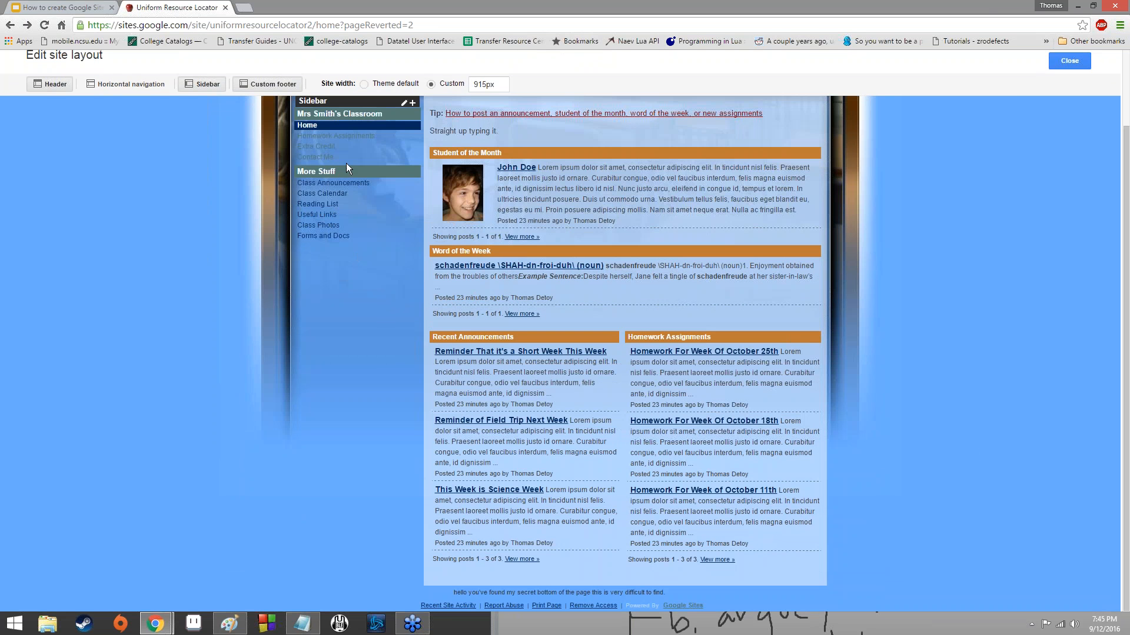
scroll(708, 290, up, 2)
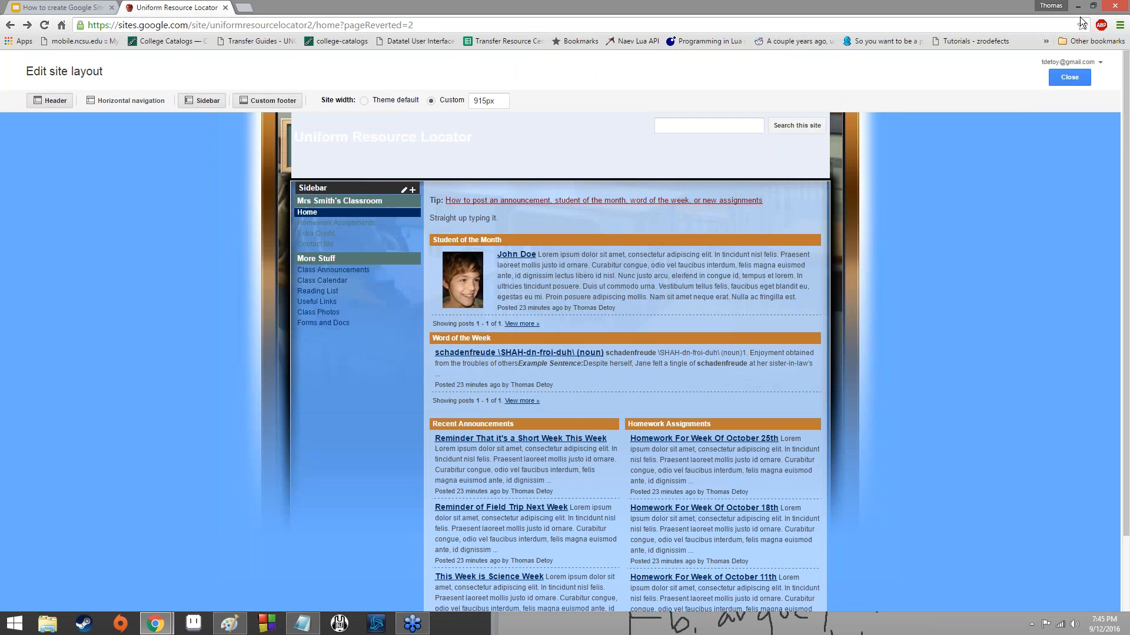
Close the site layout editor and open the site's management settings.
click(1082, 73)
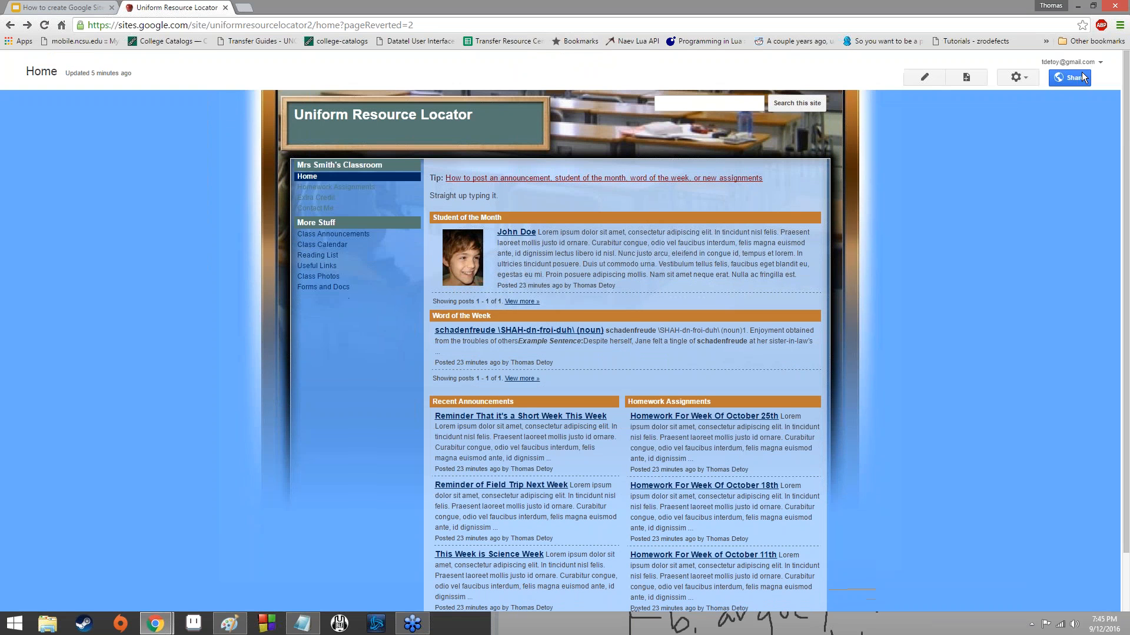
click(1016, 77)
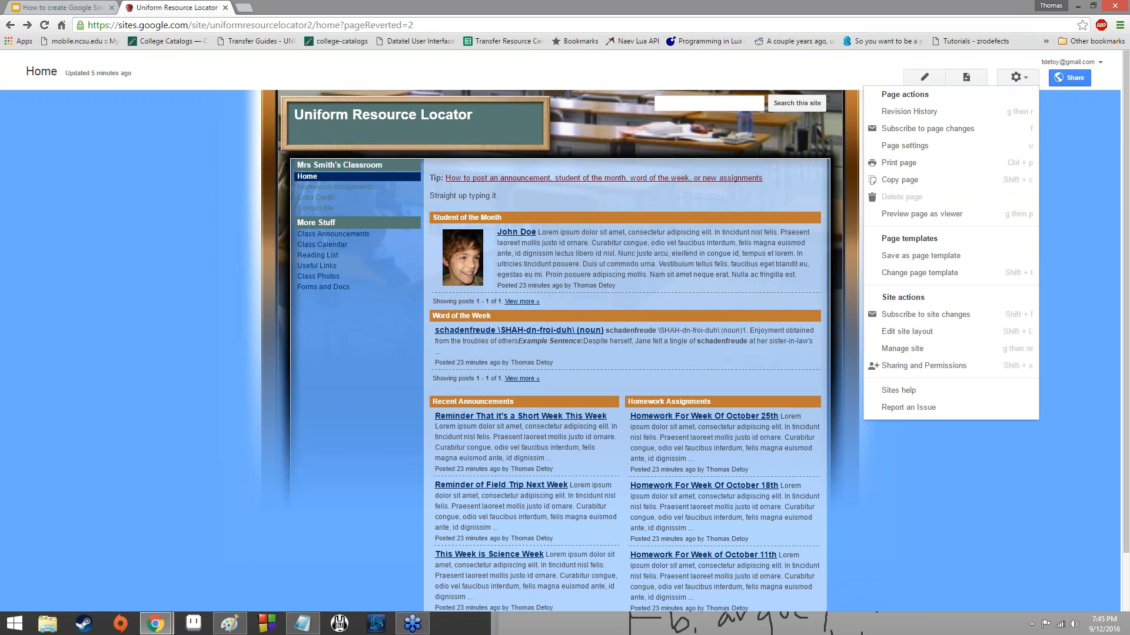
click(950, 351)
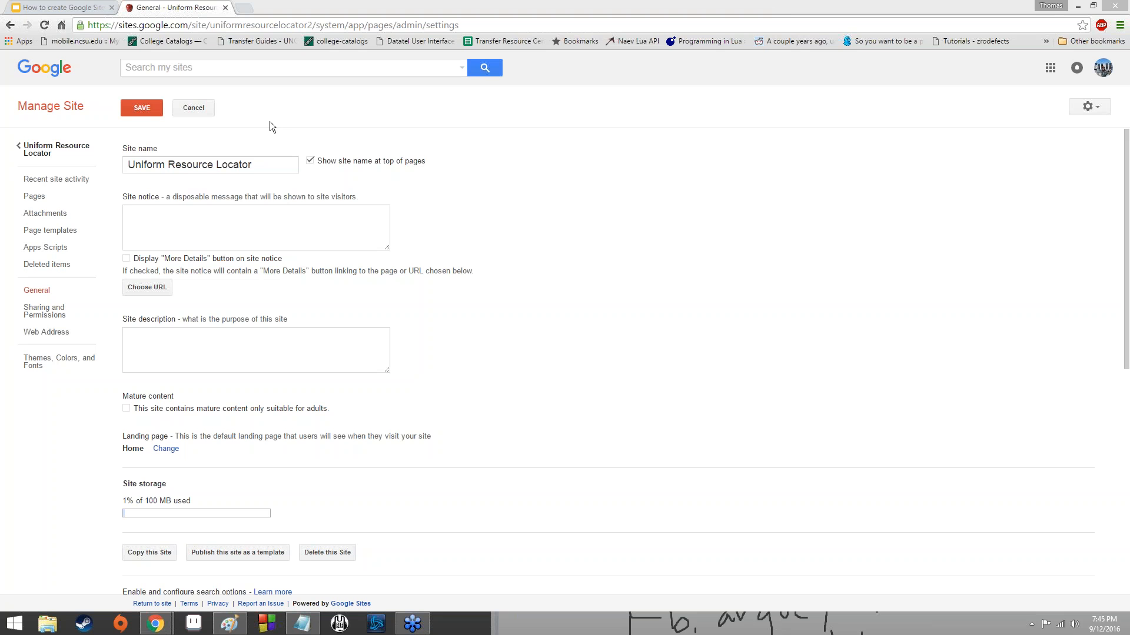
Examine the site notice and site storage sections of the general site settings.
click(297, 211)
mouse_move(126, 498)
mouse_down()
mouse_move(236, 501)
mouse_move(122, 501)
mouse_move(122, 149)
mouse_move(120, 504)
mouse_up()
click(235, 501)
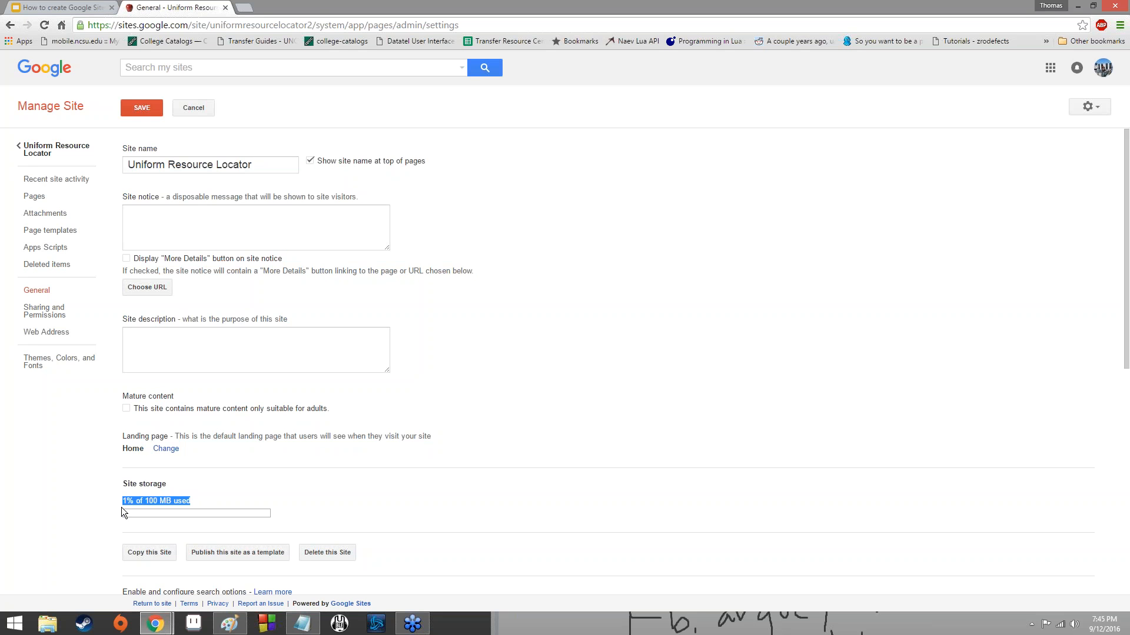
click(239, 493)
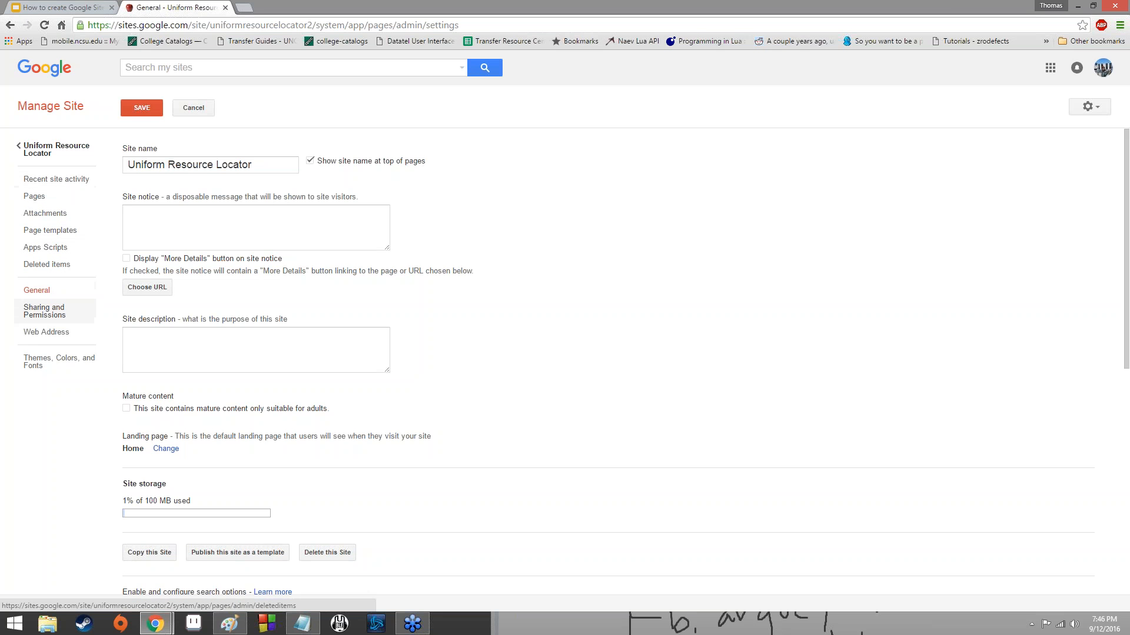
Open the site's Sharing and Permissions settings and switch to the tree of its pages.
click(76, 307)
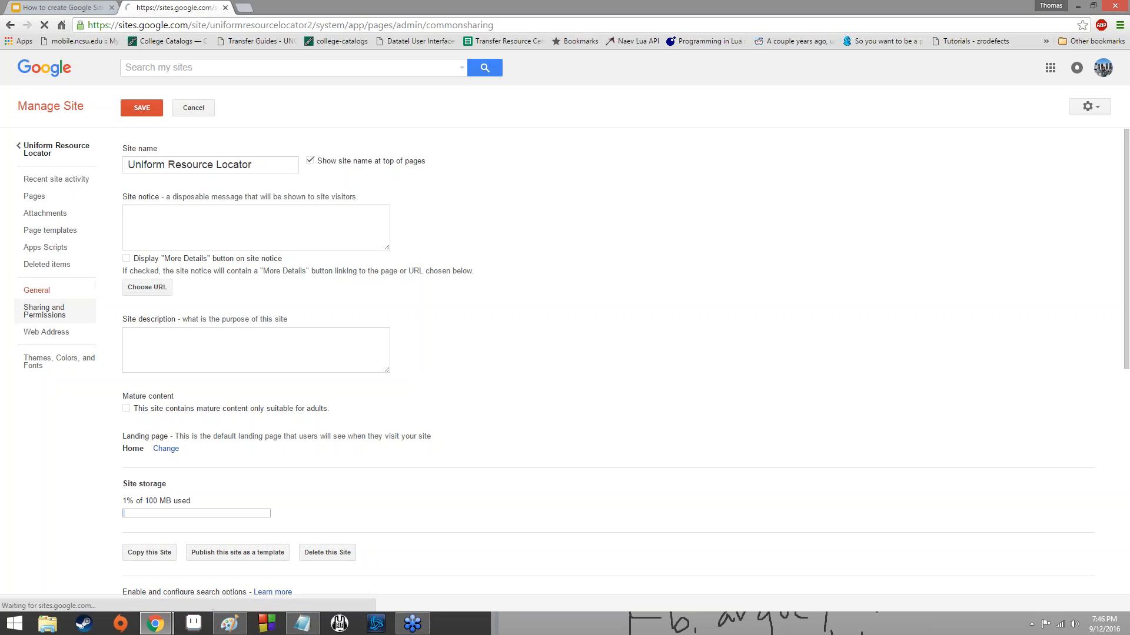
click(65, 198)
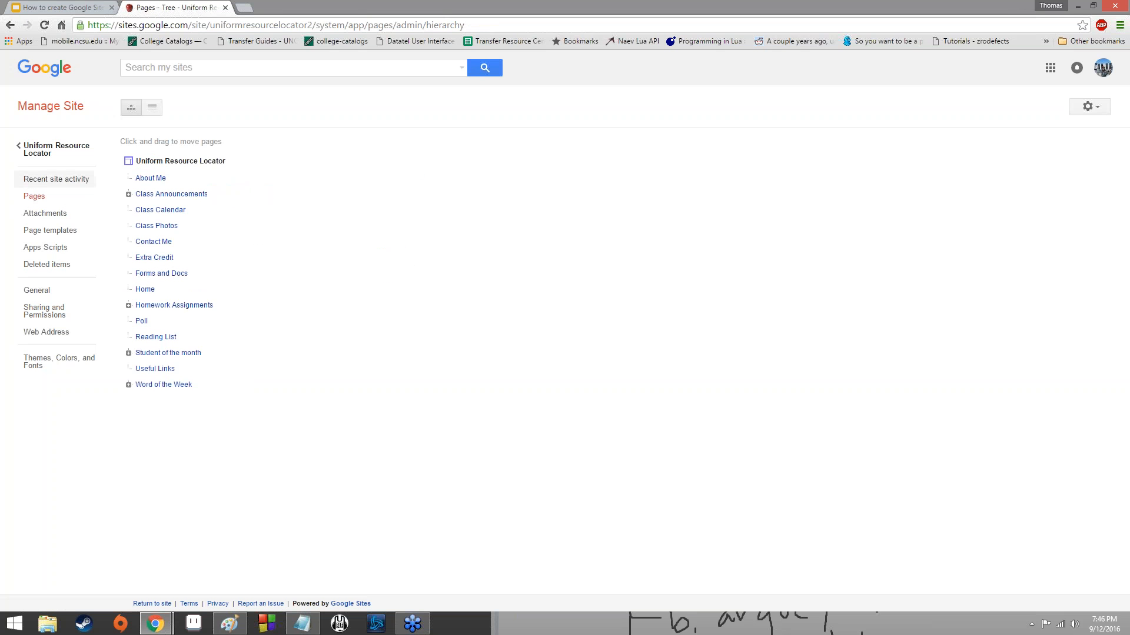
View the recent site activity and return to the site's Home page.
click(56, 179)
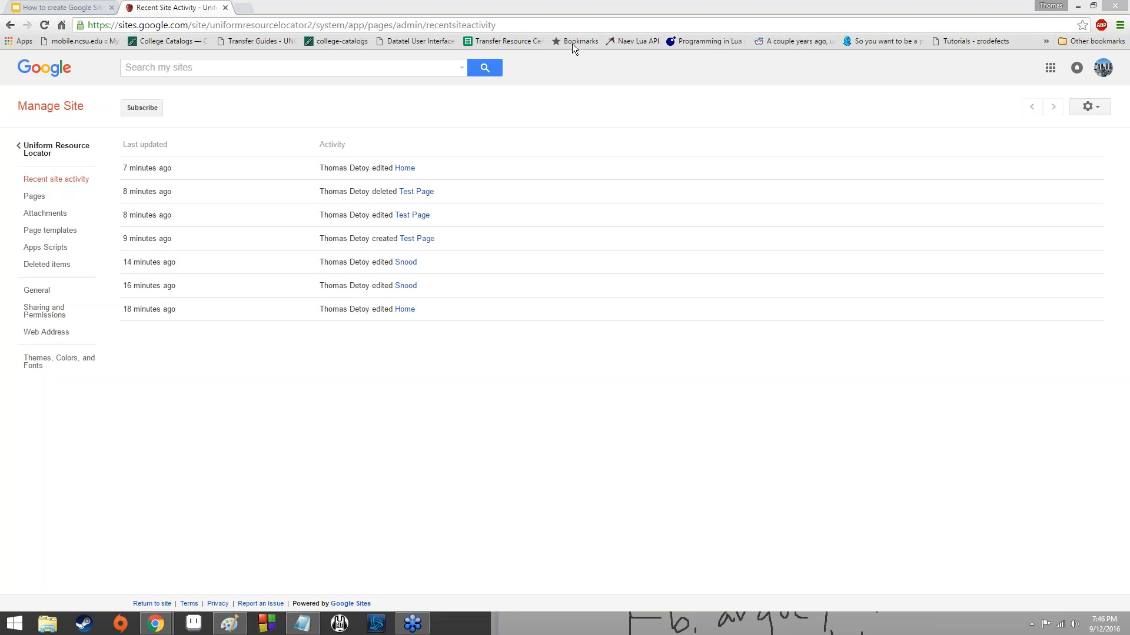
click(16, 25)
click(17, 25)
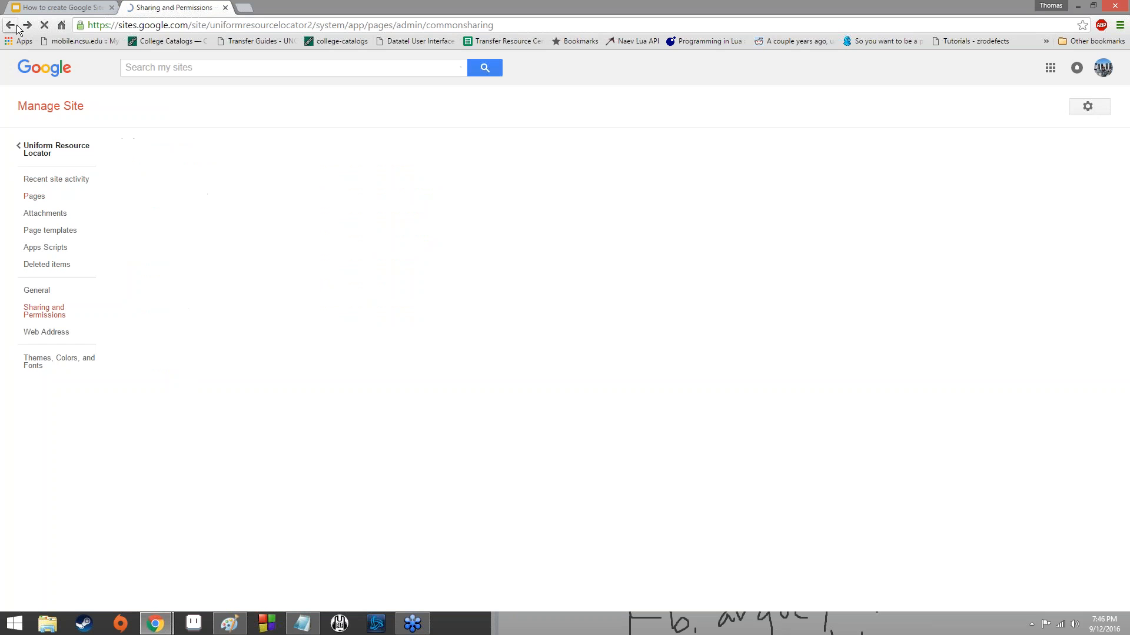
click(16, 25)
click(16, 25)
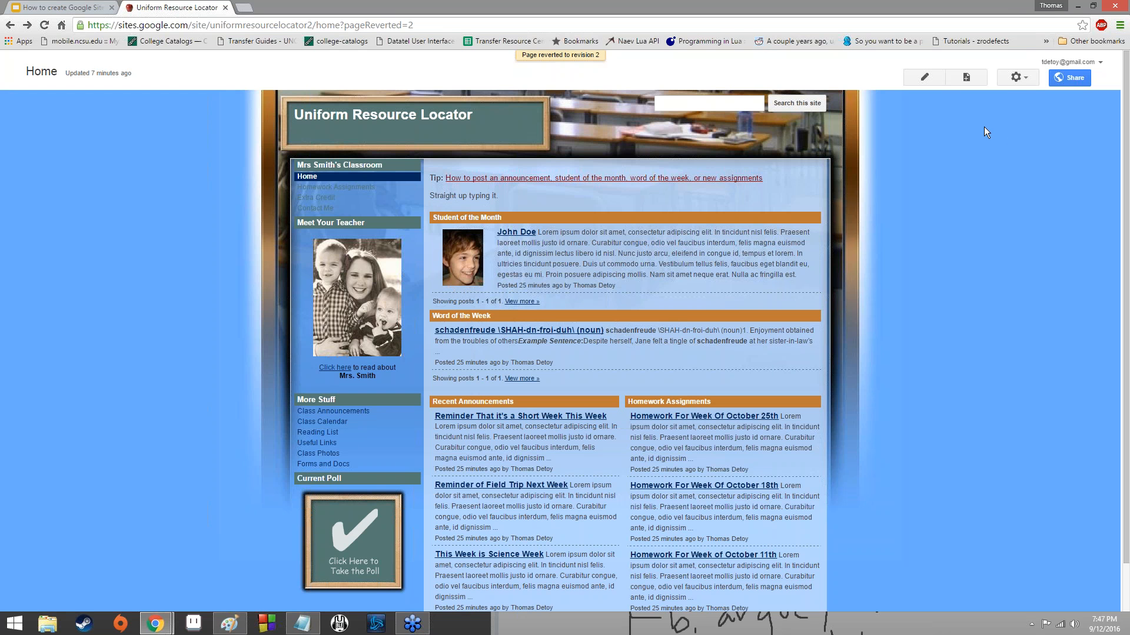
Reopen the site's management settings from the Home page and view the recent site activity.
click(1013, 76)
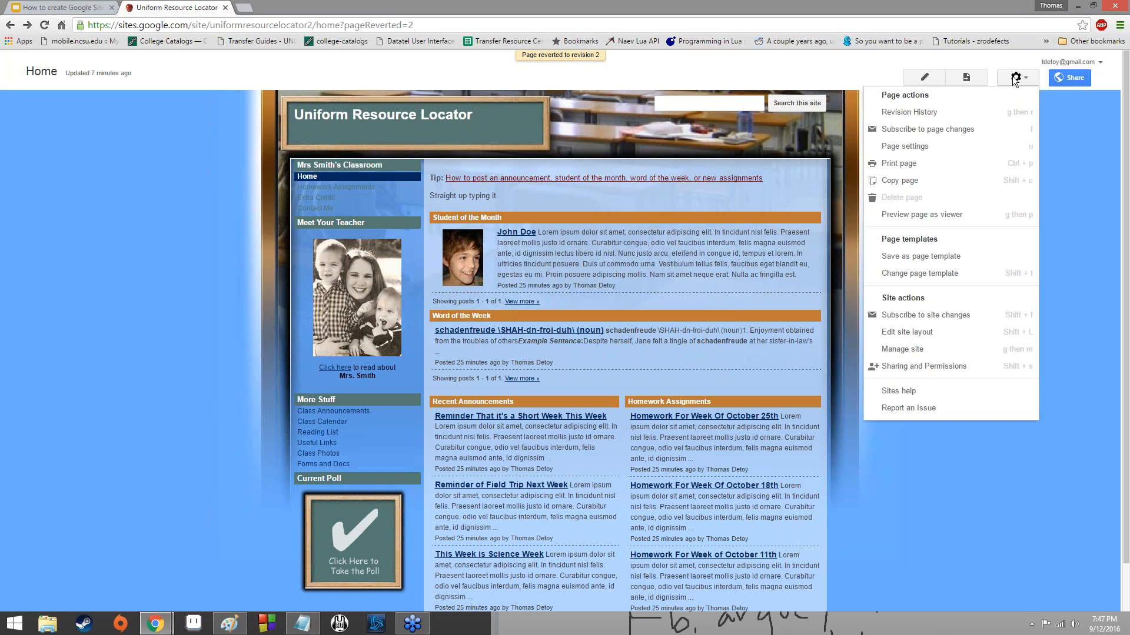
click(885, 19)
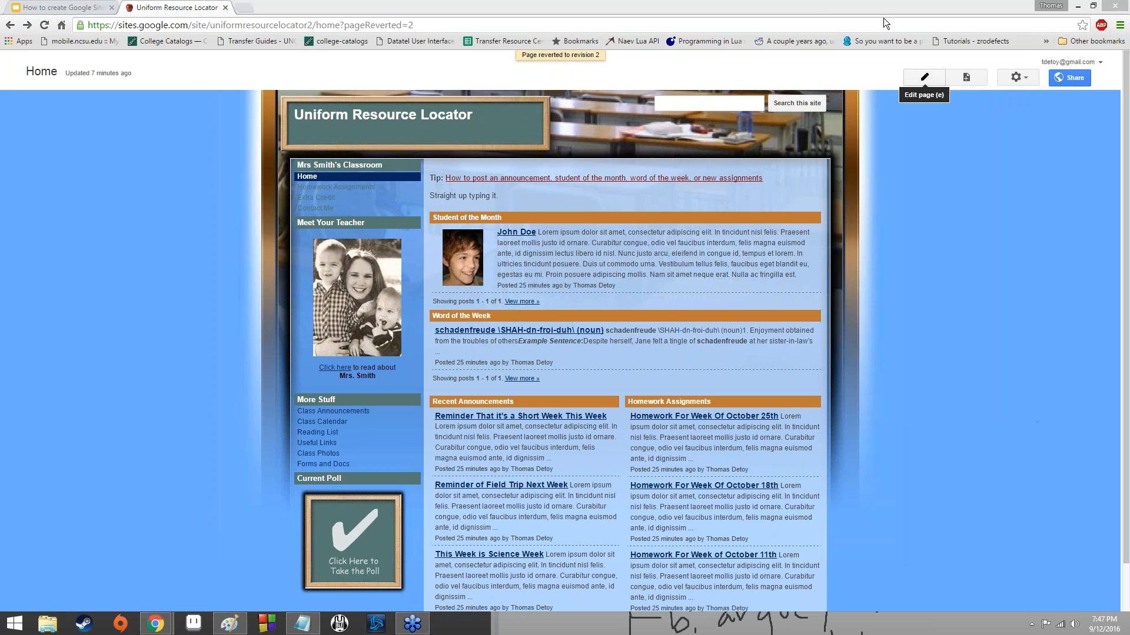
click(1015, 77)
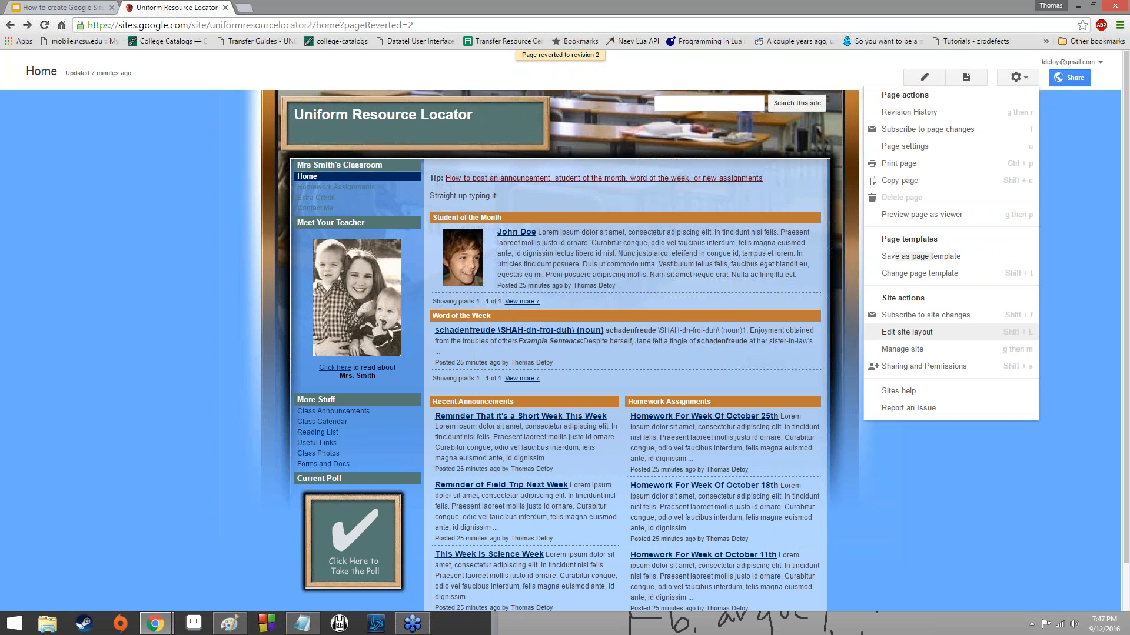
click(927, 350)
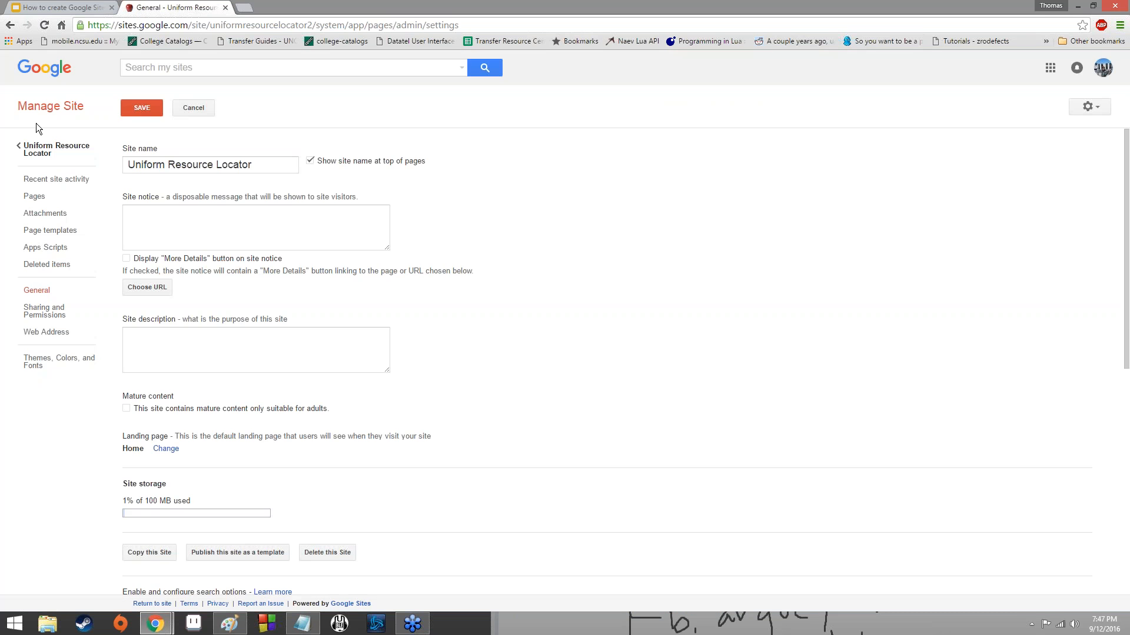
click(62, 178)
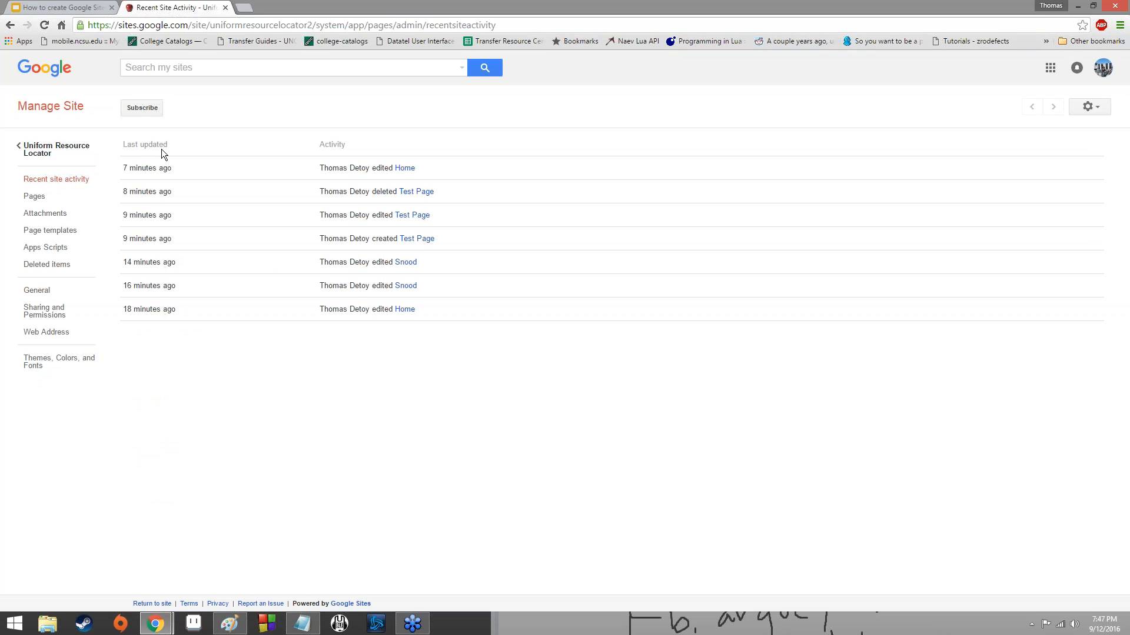
In the page tree, move "Reminder of Field Trip Next Week" from Class Announcements to Homework Assignments.
click(83, 197)
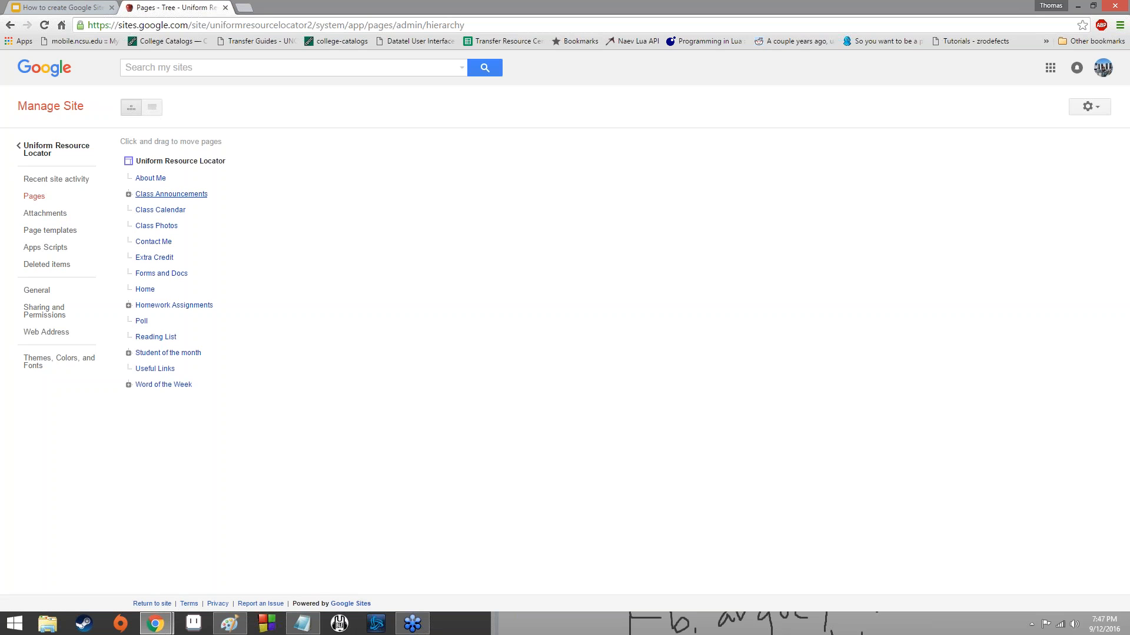
mouse_move(174, 194)
mouse_down()
mouse_move(177, 225)
mouse_move(184, 194)
mouse_up()
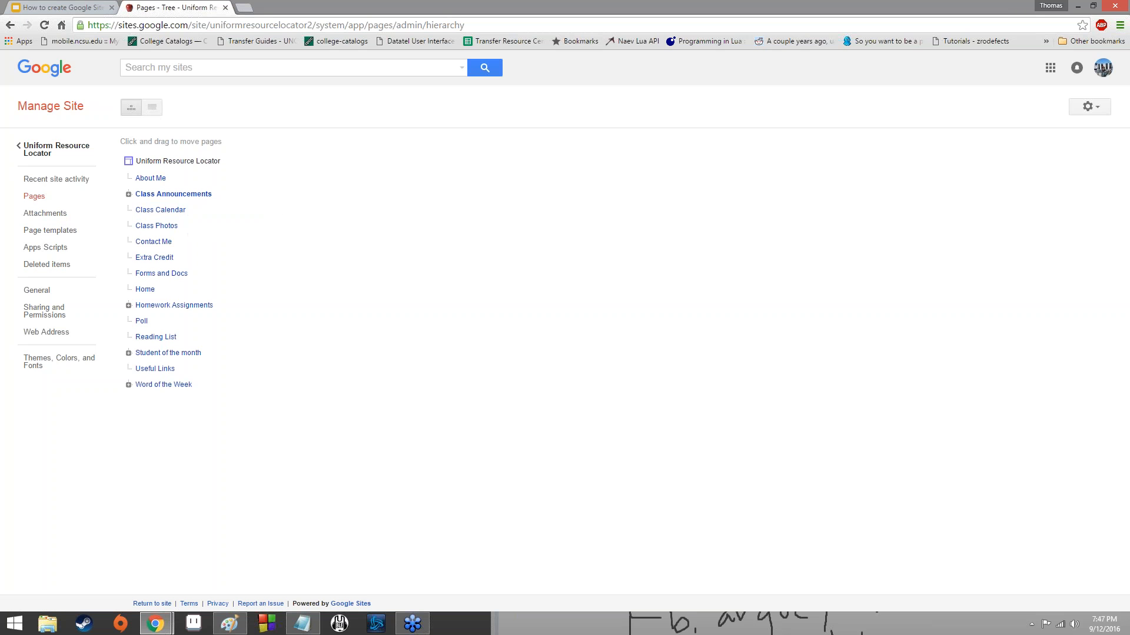
click(128, 194)
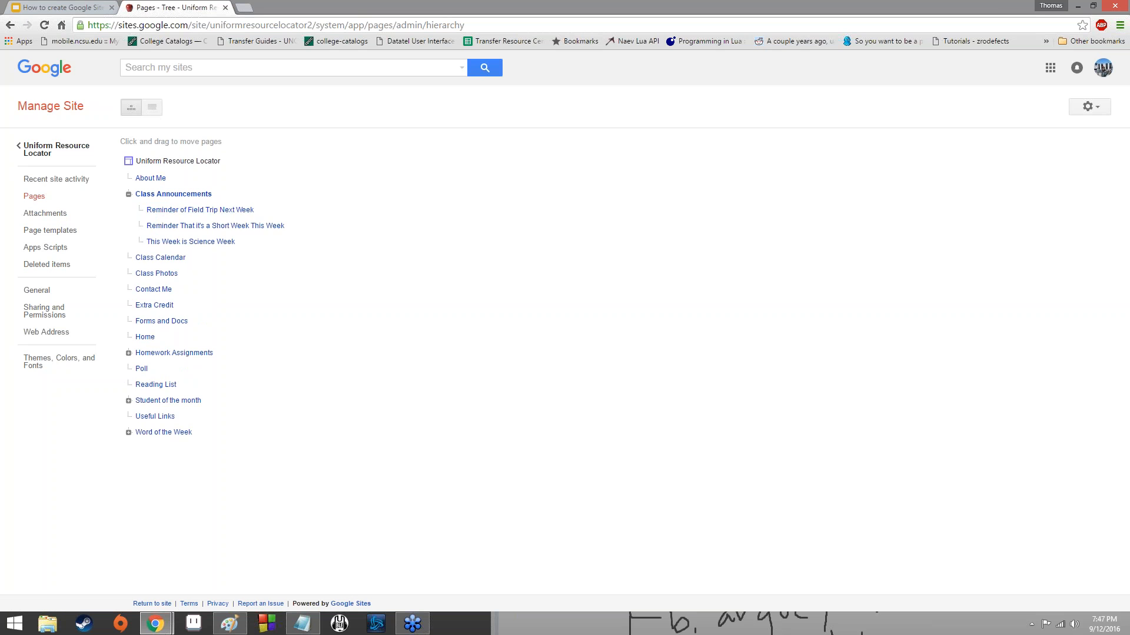
drag(215, 216, 248, 240)
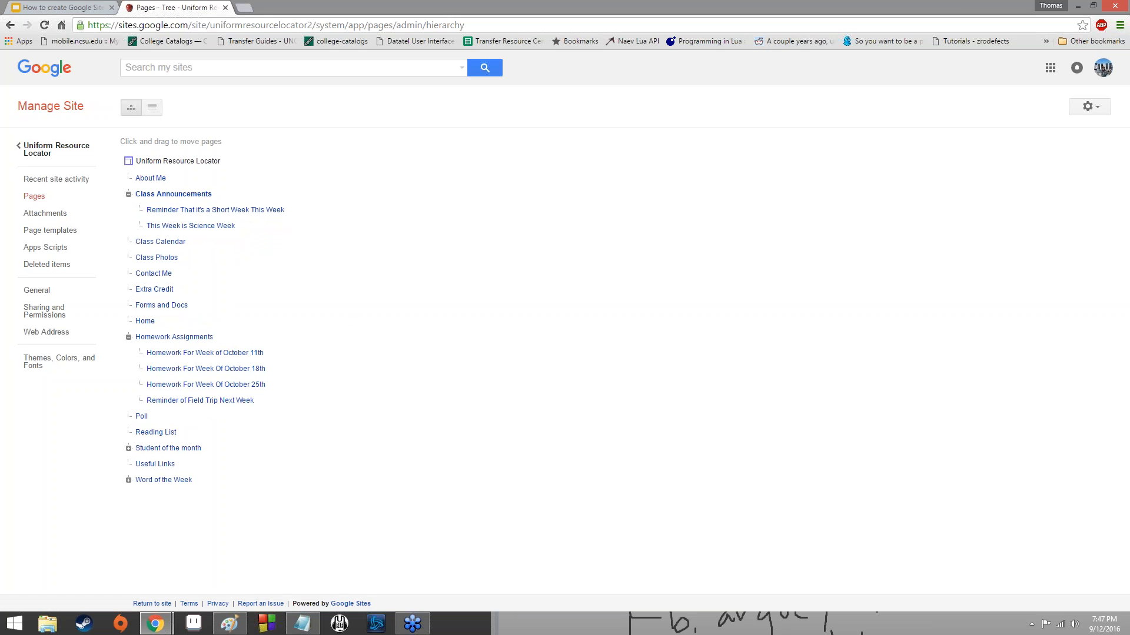
Nest Reading List and Extra Credit under Homework Assignments, Word of the Week under Class Announcements, and Class Photos under Contact Me.
drag(141, 432, 152, 353)
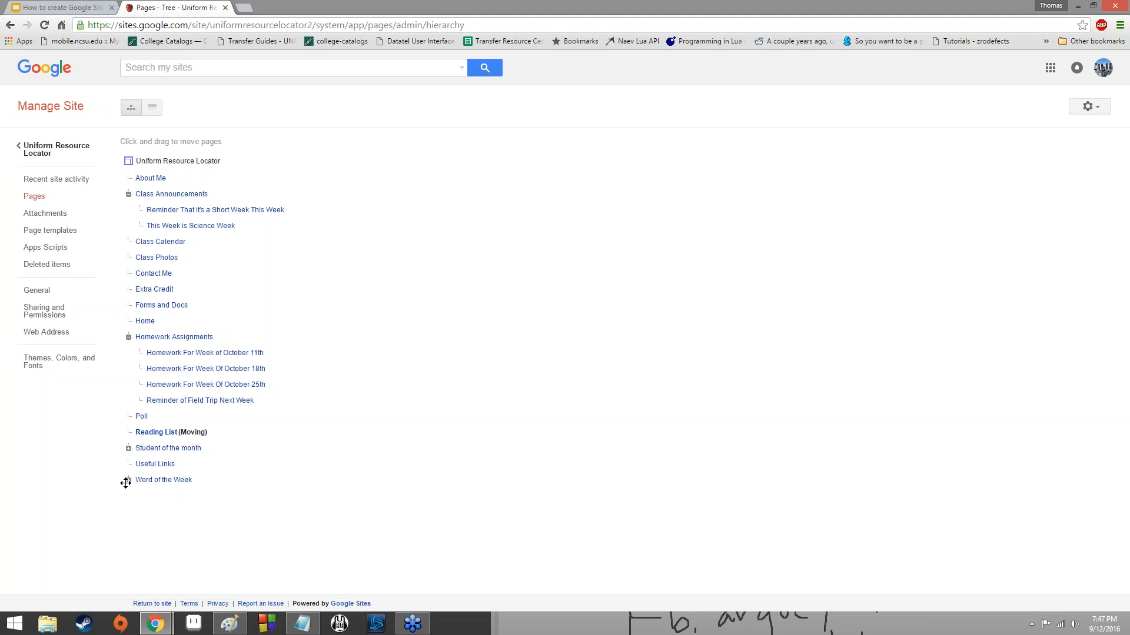
drag(125, 483, 165, 198)
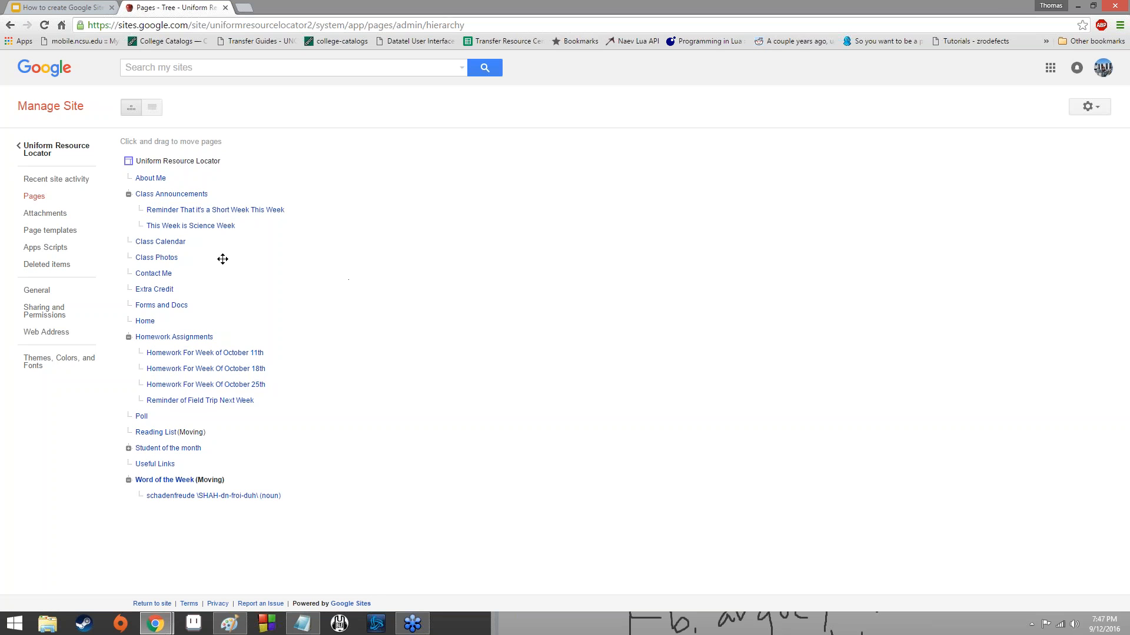
drag(176, 258, 170, 383)
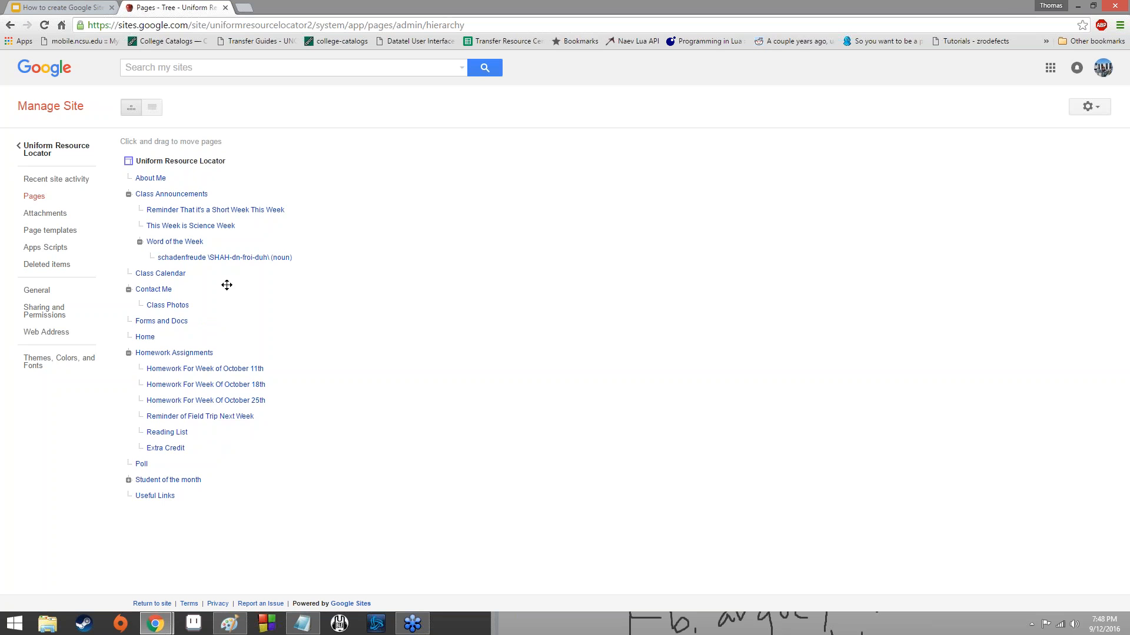
Collapse the Class Announcements, Contact Me and Homework Assignments branches, and check the subpage of Student of the month.
click(139, 241)
click(128, 194)
click(129, 225)
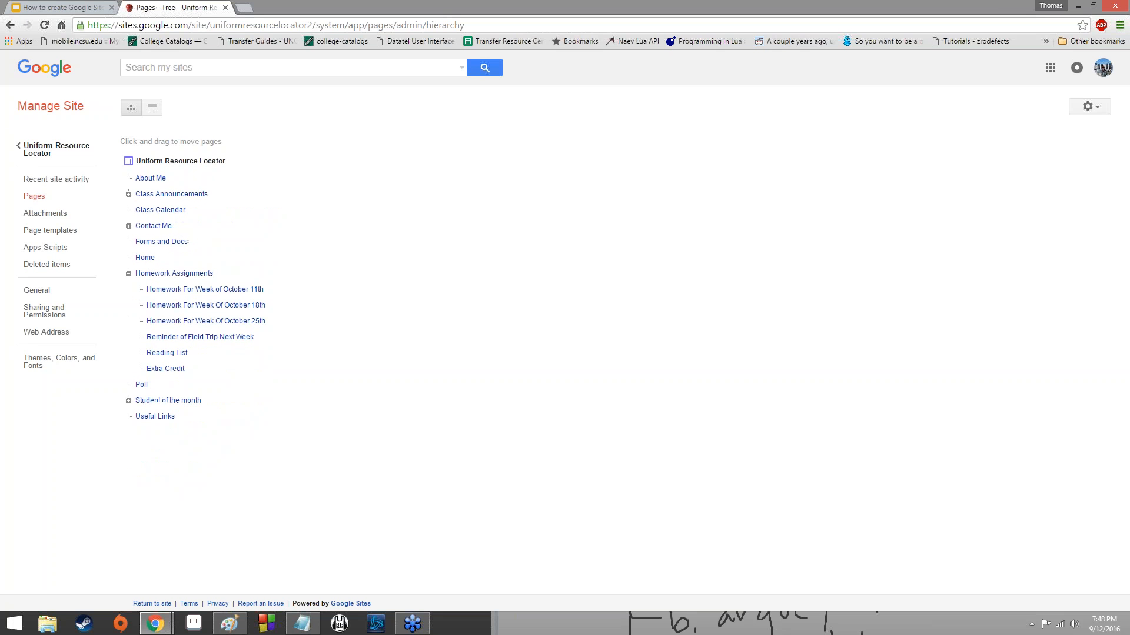
click(128, 273)
click(129, 305)
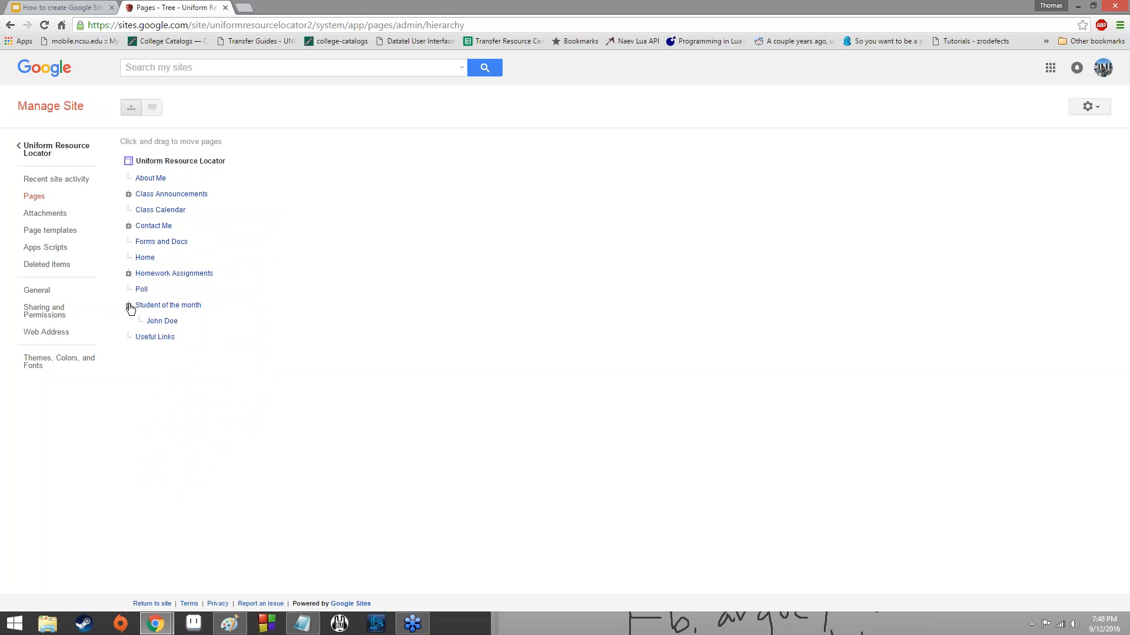
click(129, 305)
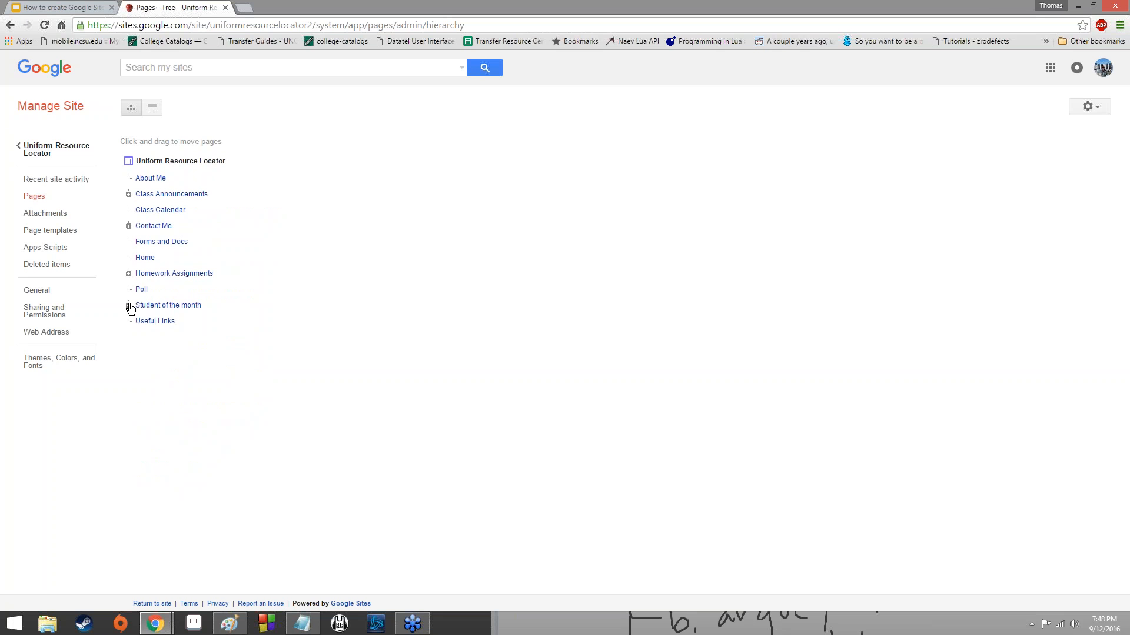
Expand every parent page in the tree again to review the rearranged subpages.
click(128, 194)
click(139, 241)
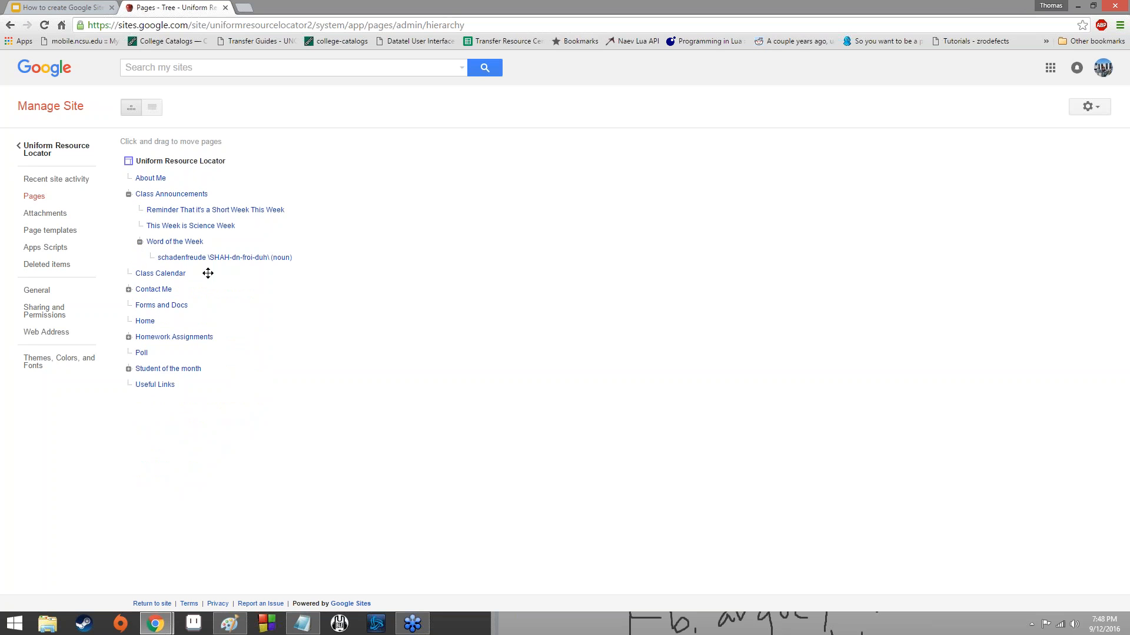
click(129, 289)
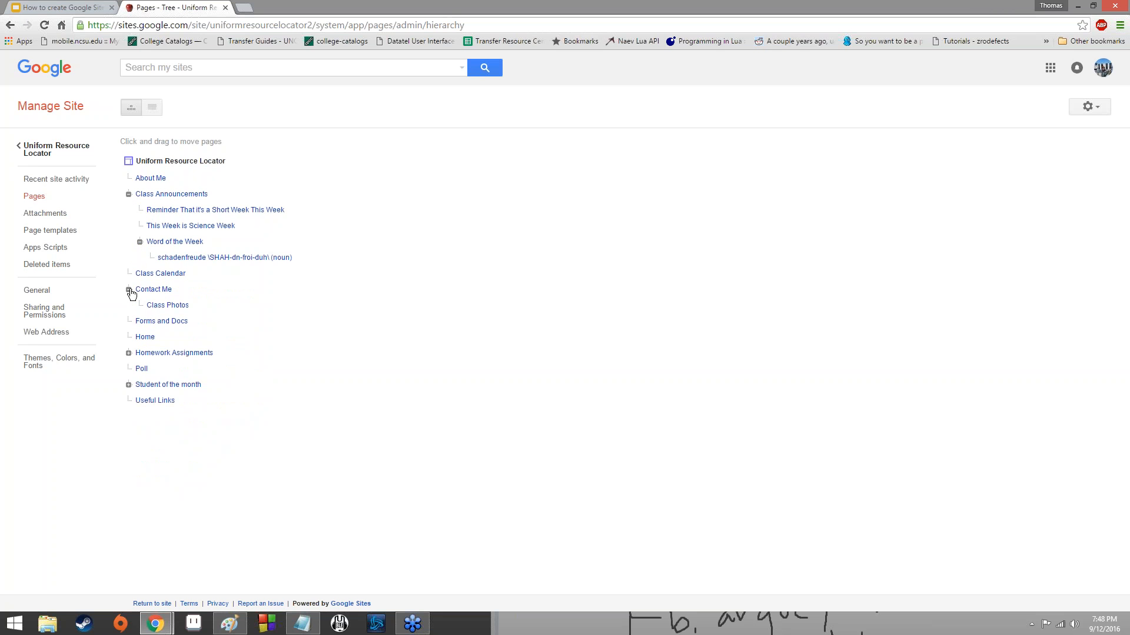
click(128, 353)
click(128, 480)
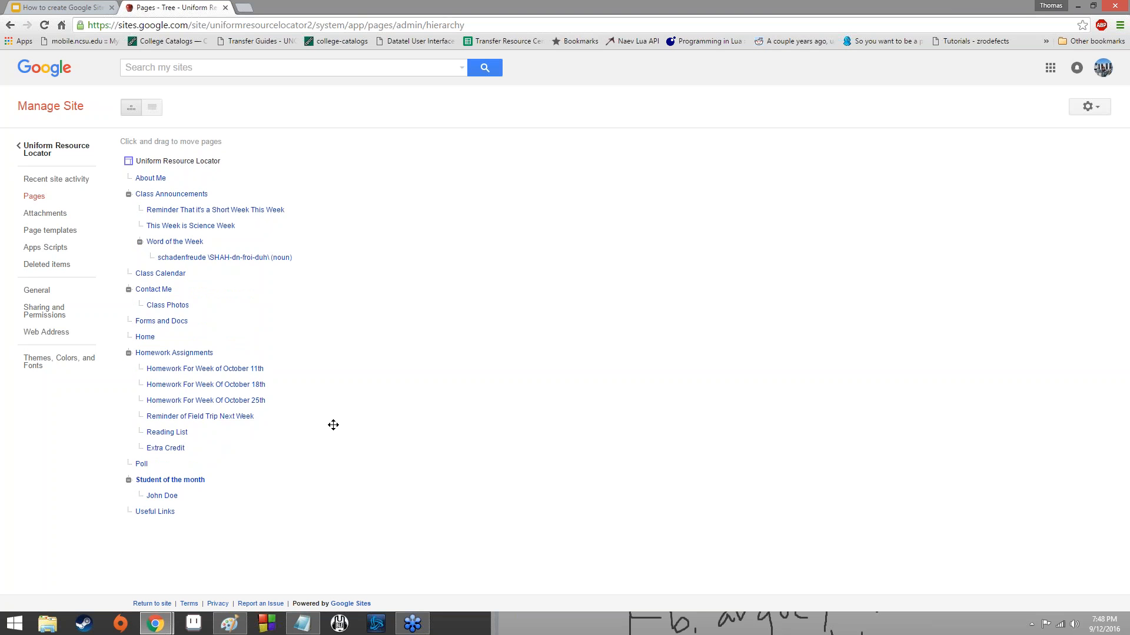
Look through the site's attachments, page templates, Apps Scripts and deleted items.
click(35, 219)
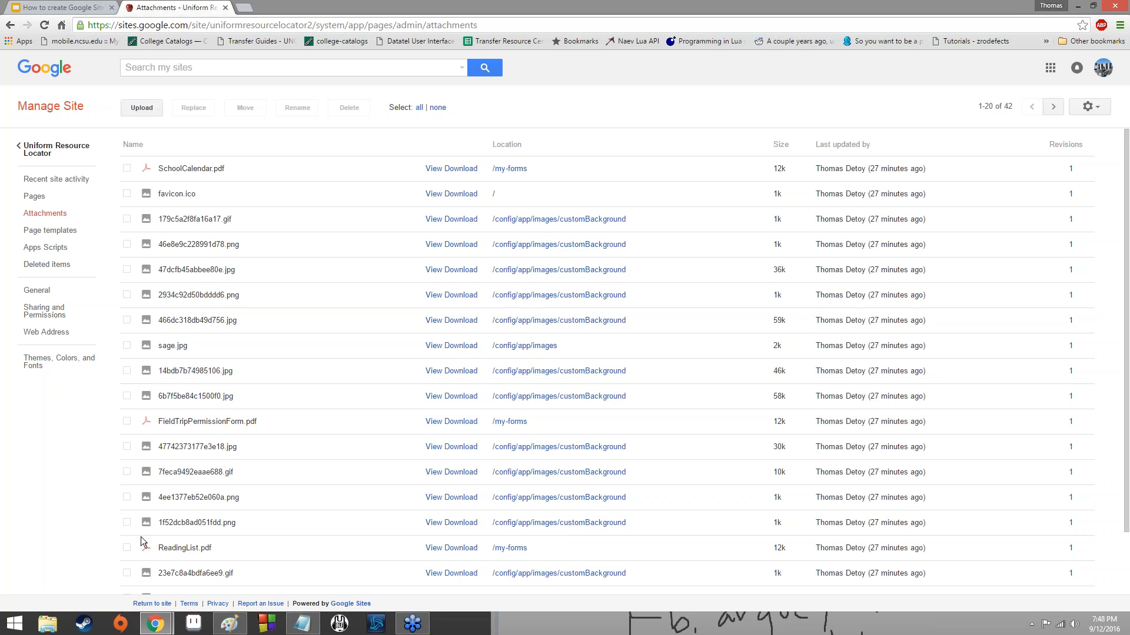
click(81, 231)
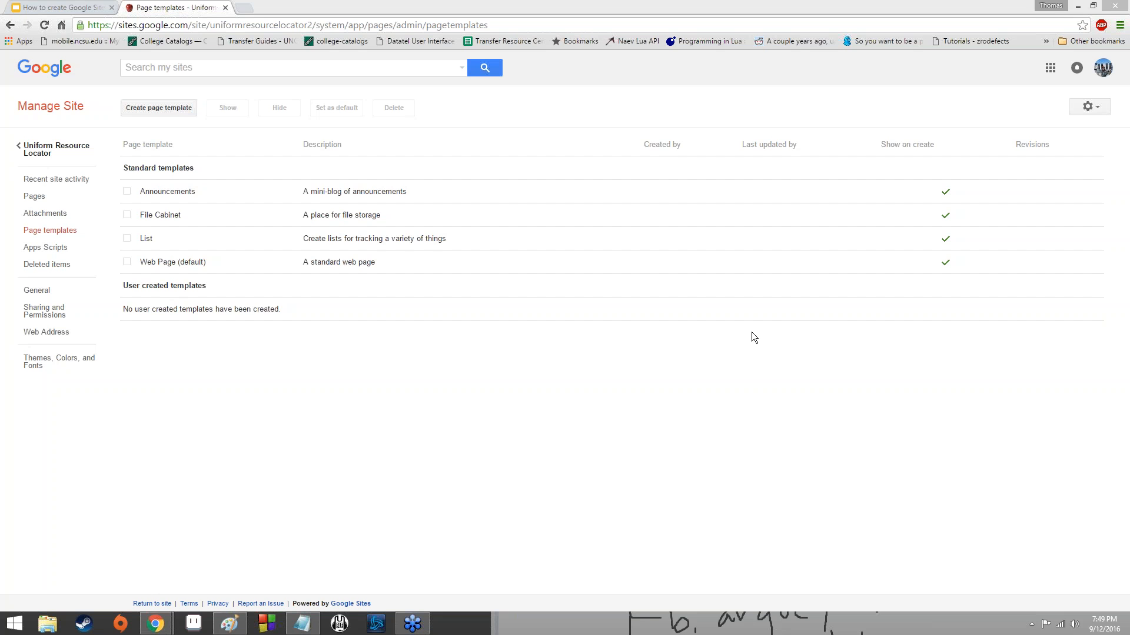
click(790, 325)
click(45, 247)
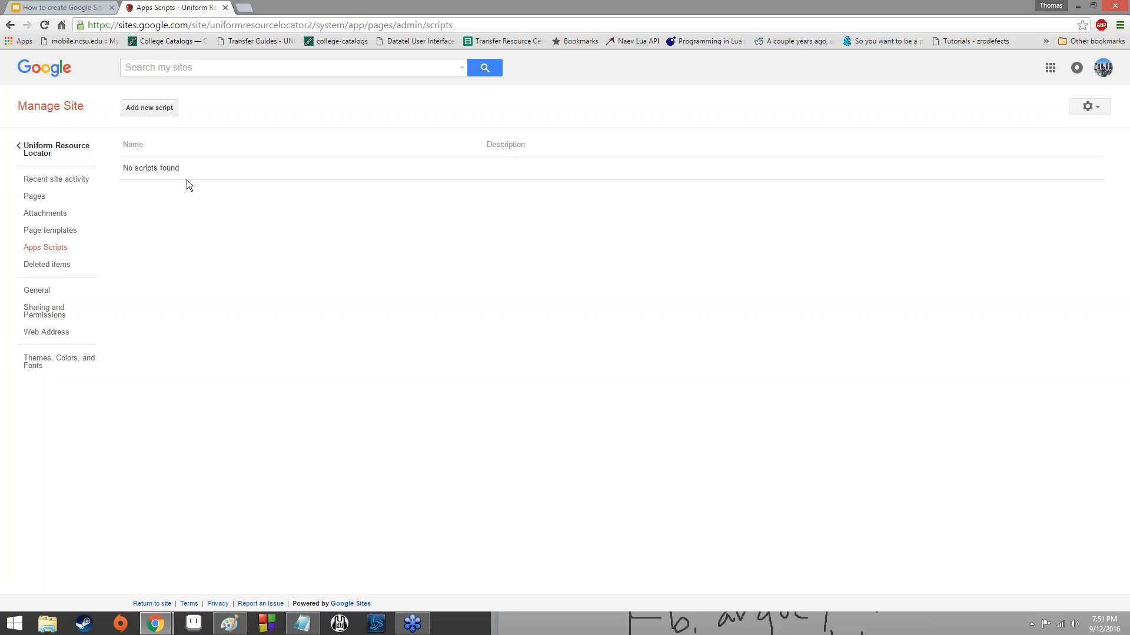
click(58, 265)
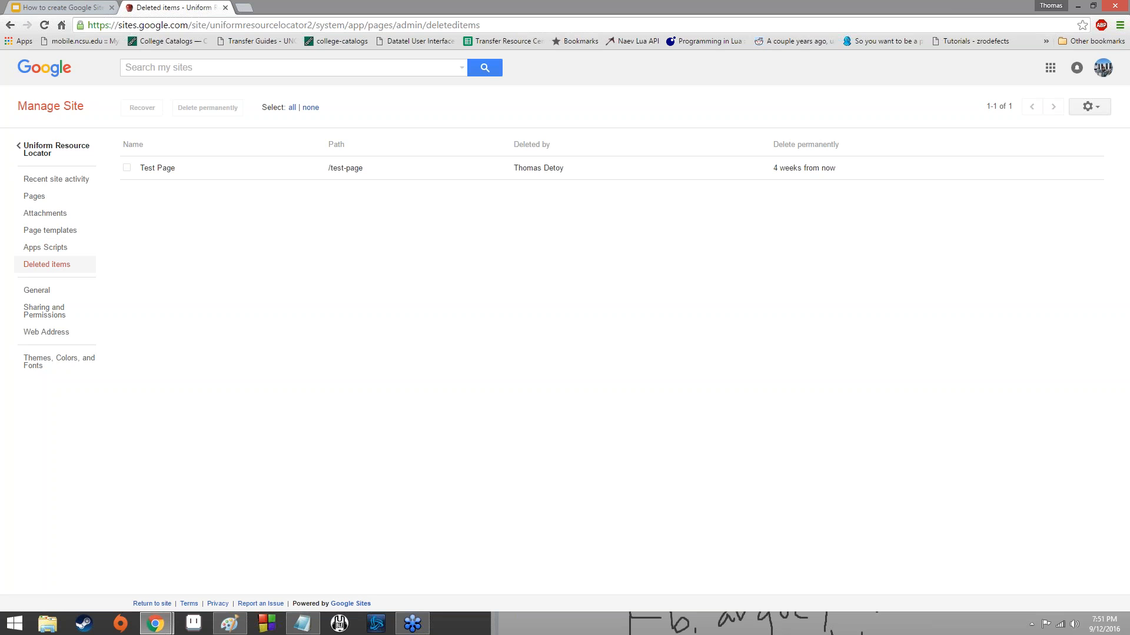
Set the site's sharing to "Off - Specific people" and save the change.
click(44, 311)
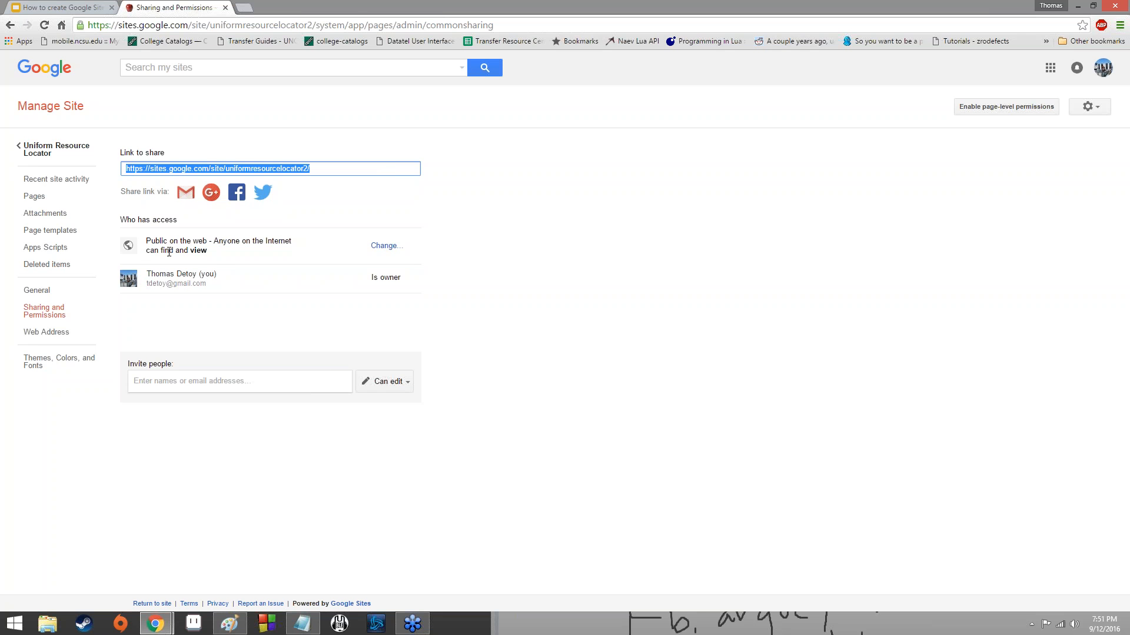
click(384, 246)
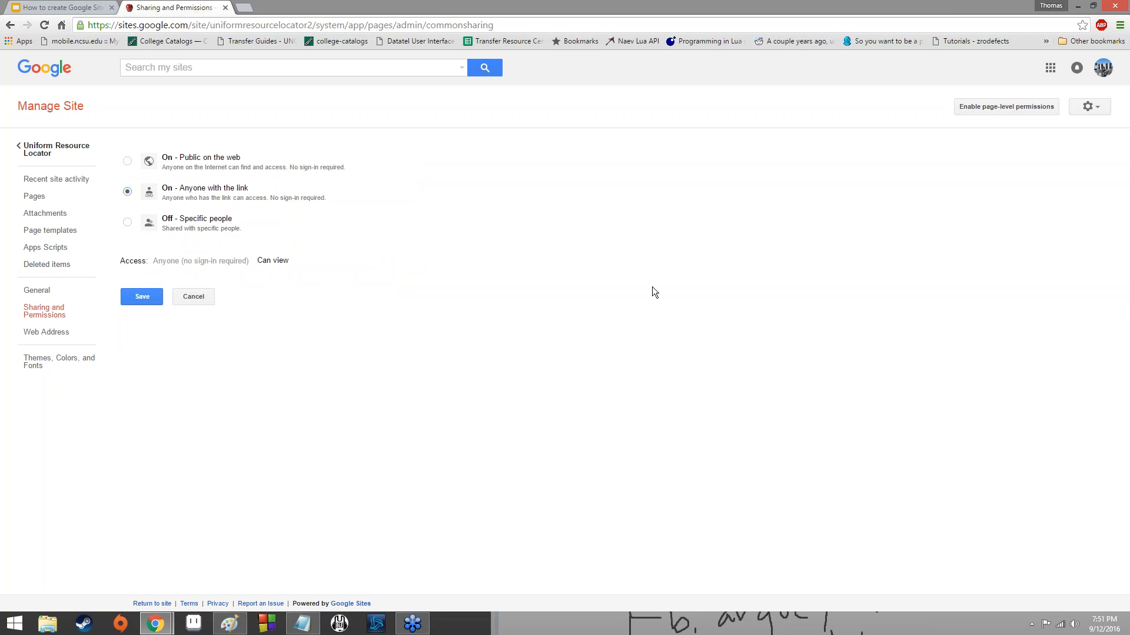
click(196, 227)
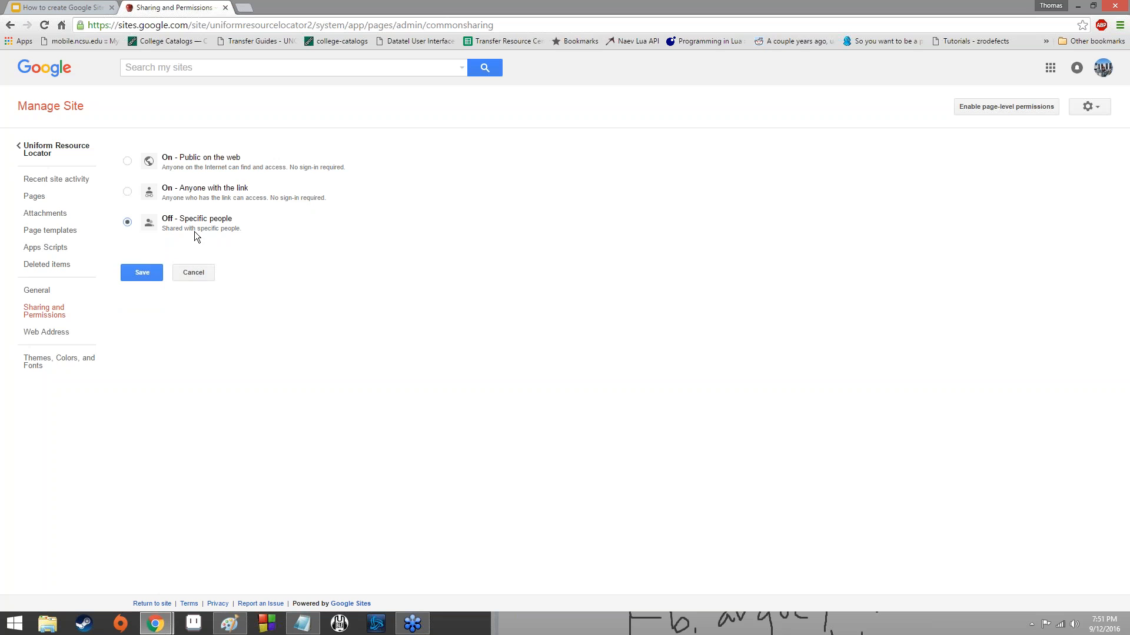
click(155, 273)
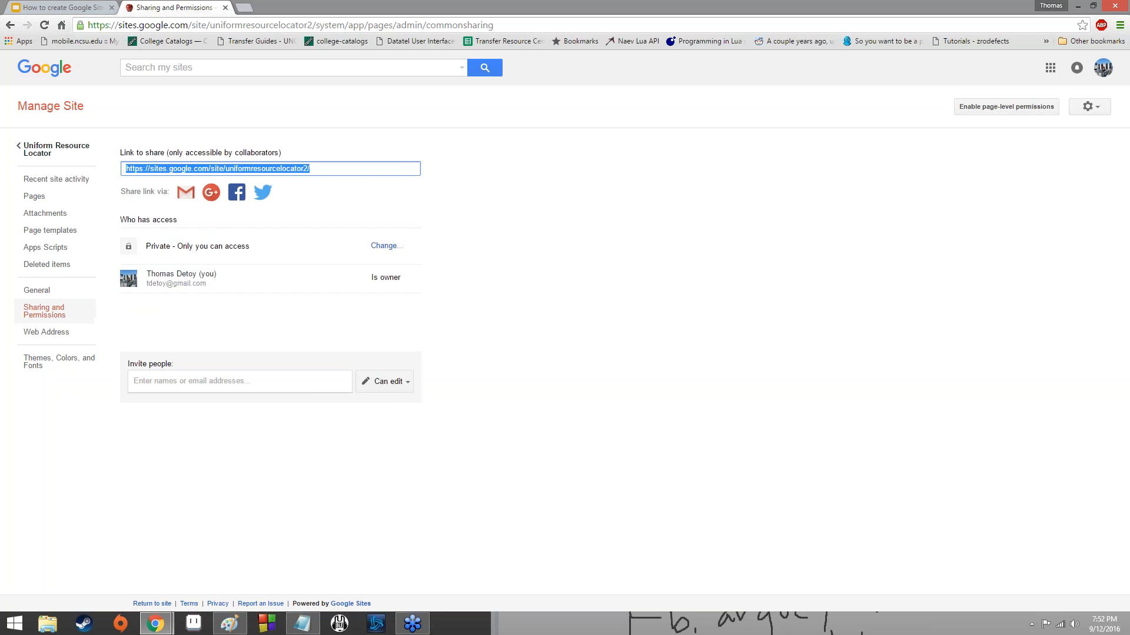
Set the permission for invited people to "Can view" and expand the invitation form.
click(397, 383)
click(388, 358)
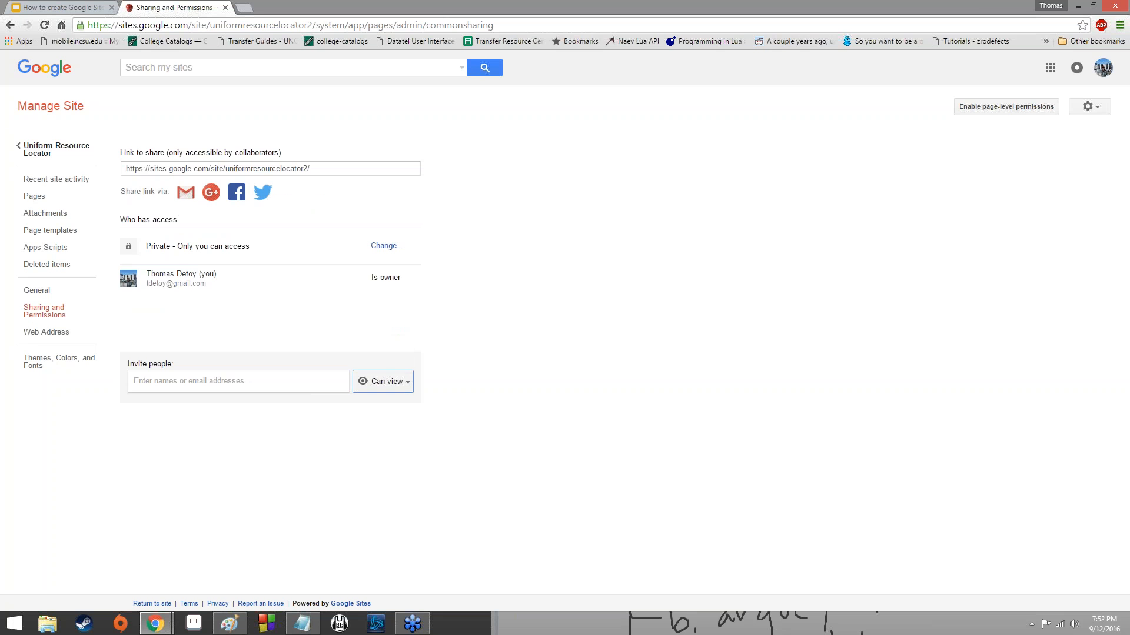
click(380, 380)
click(295, 380)
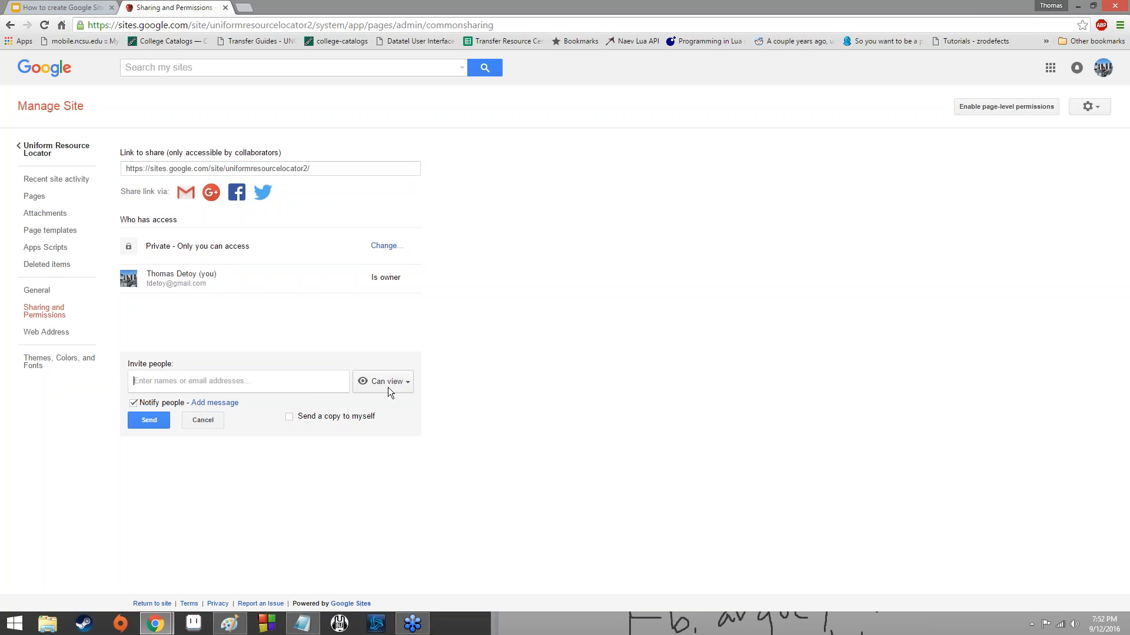
Set the site's sharing to "On - Anyone with the link" and save the change.
click(384, 247)
click(181, 197)
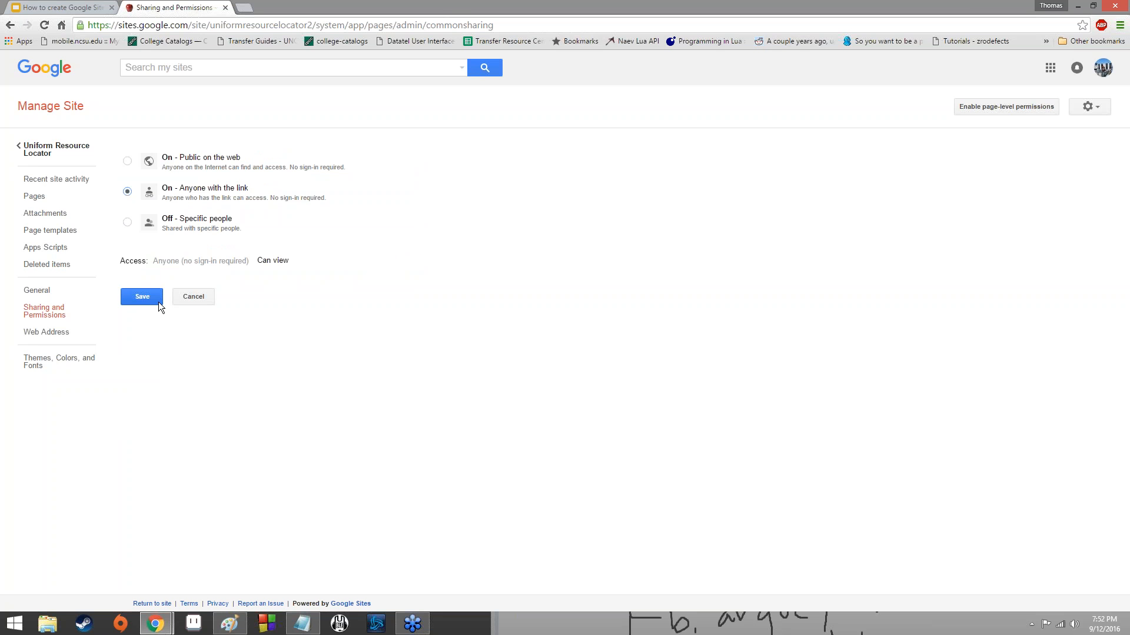
click(152, 299)
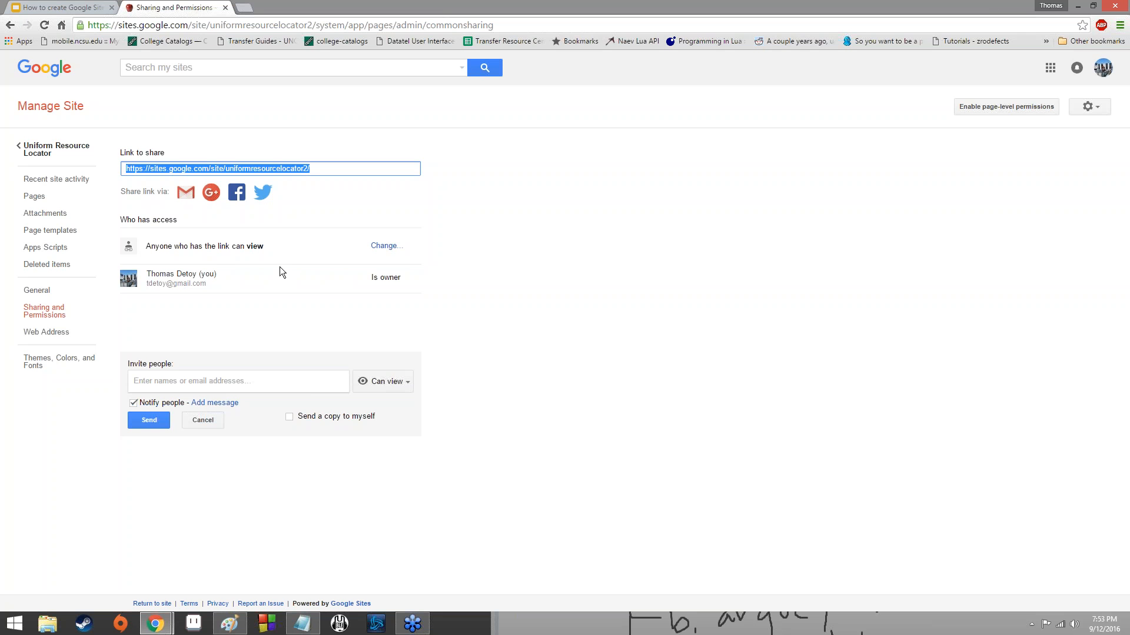
Check the site's web address settings, and in the theme settings set the entire page's background color to light green.
click(46, 332)
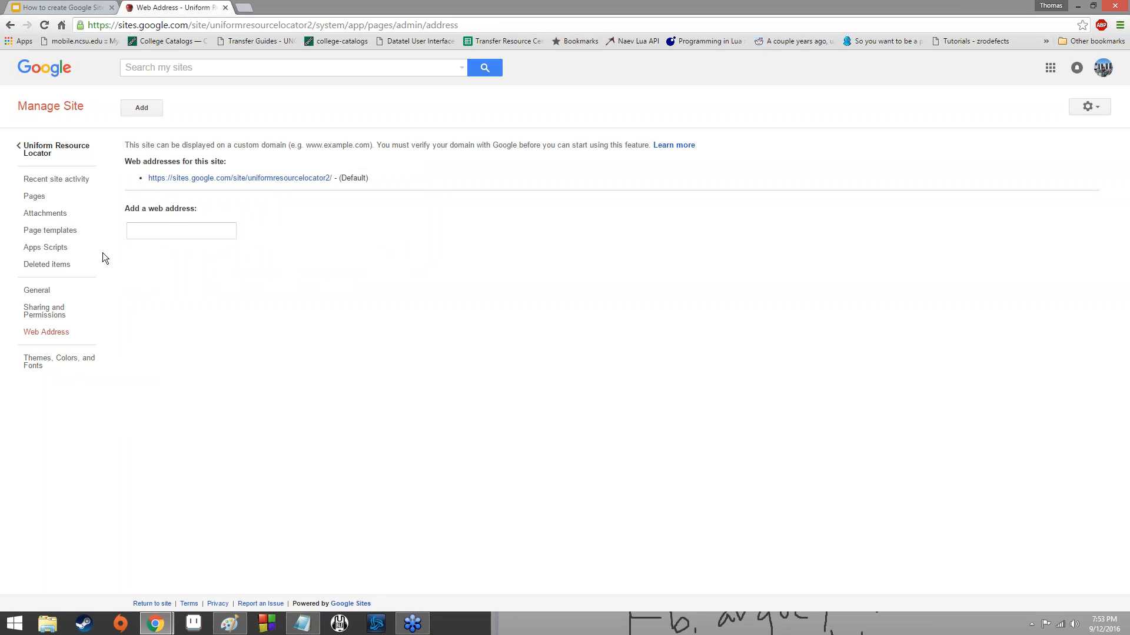
click(41, 363)
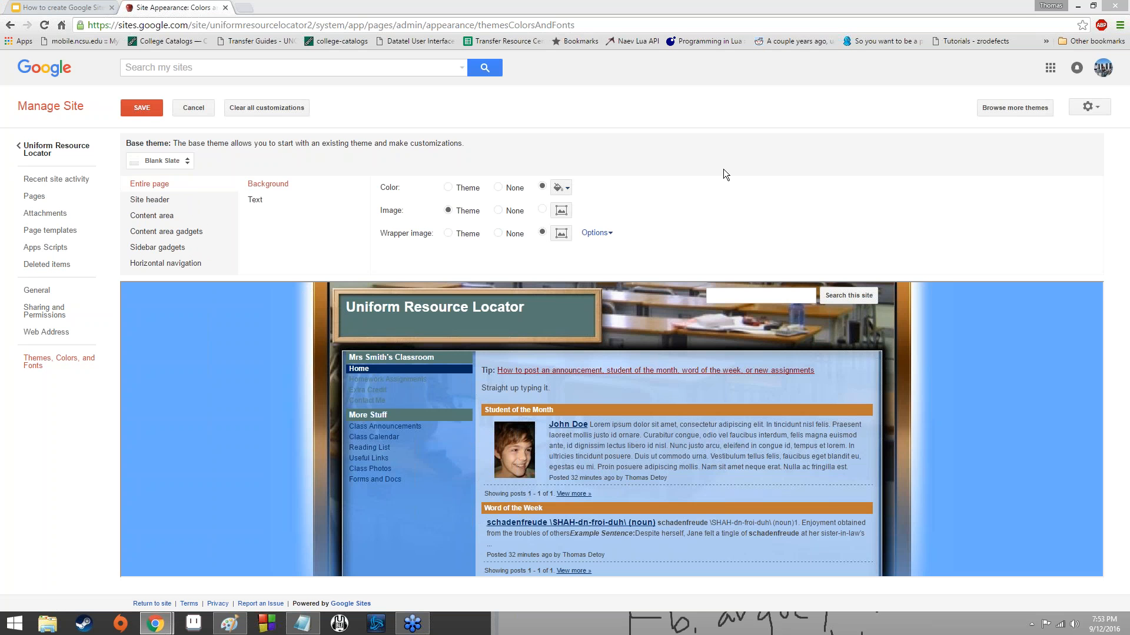
click(561, 187)
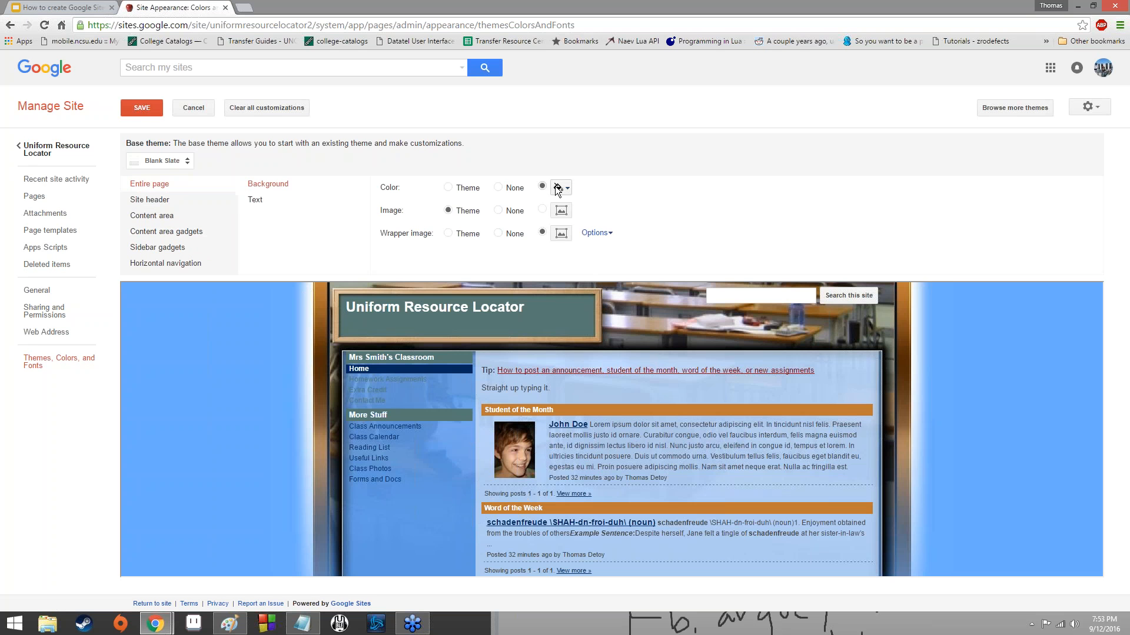
click(597, 243)
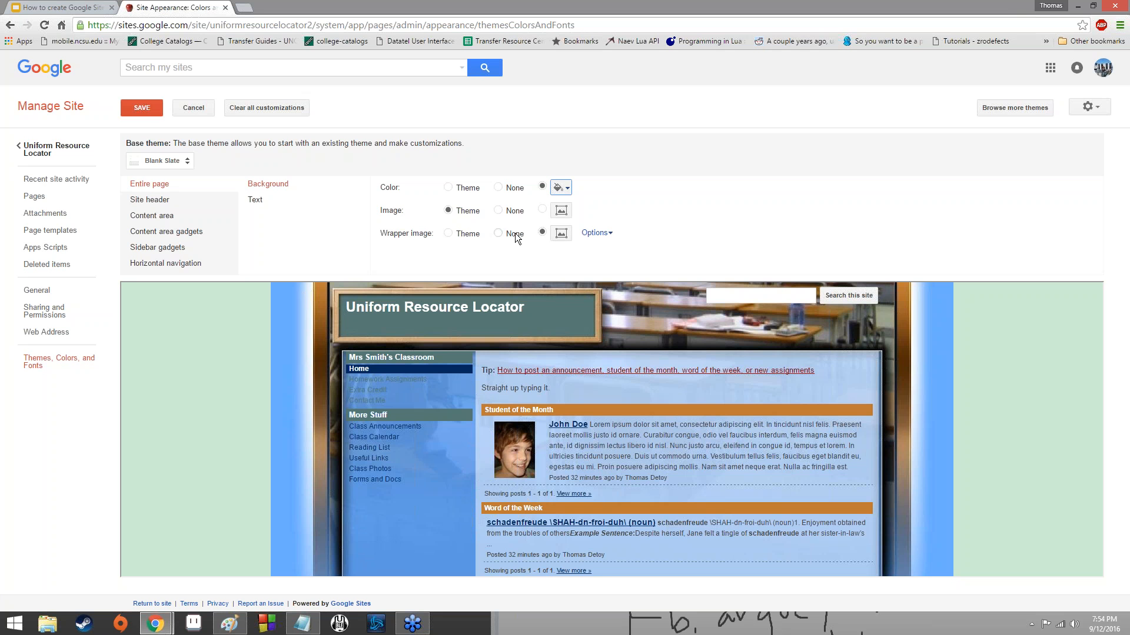
Set the page's wrapper image to Theme and its background image to custom without choosing a file, and save the theme changes.
click(464, 233)
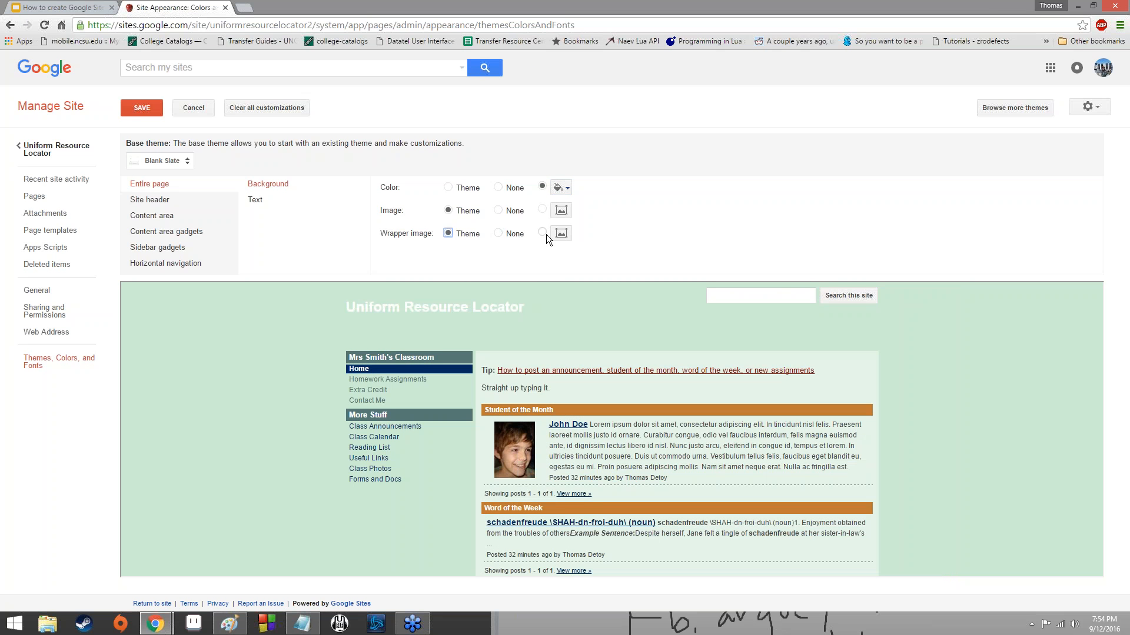
click(510, 213)
click(561, 211)
click(1063, 3)
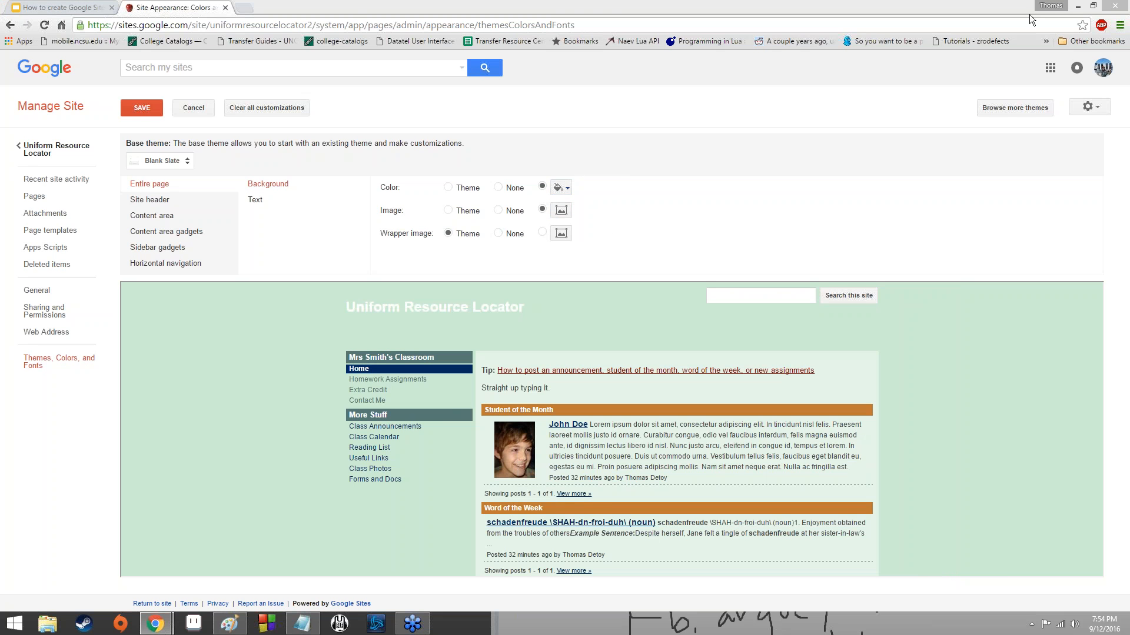
click(162, 126)
click(157, 109)
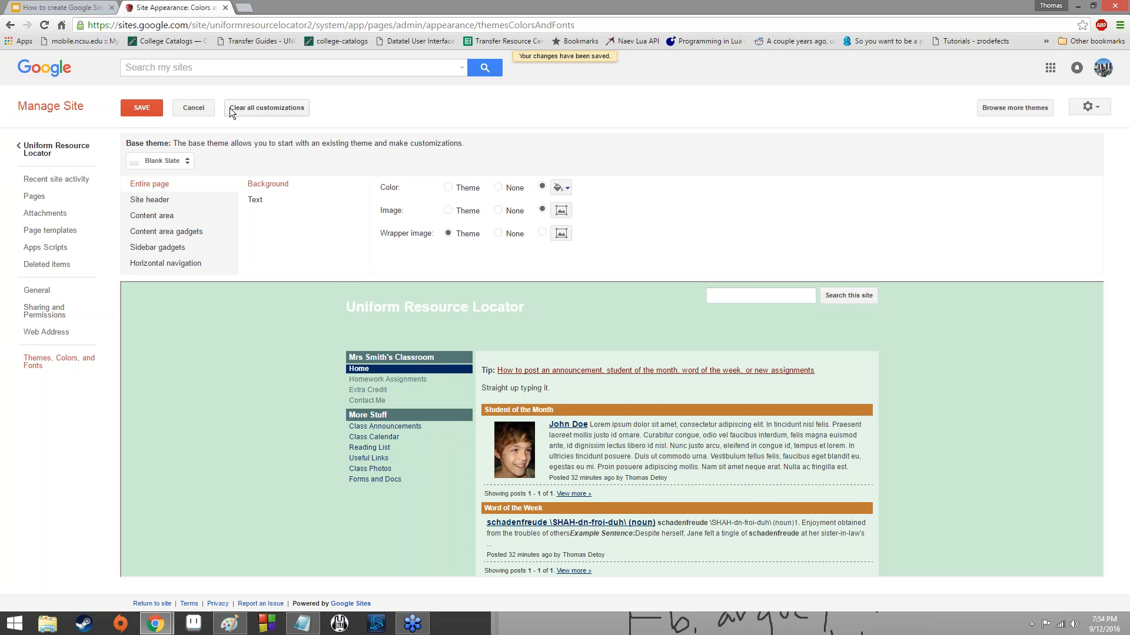
Return to the site and look through the home page from the header to the homework assignments to review the new background.
click(56, 149)
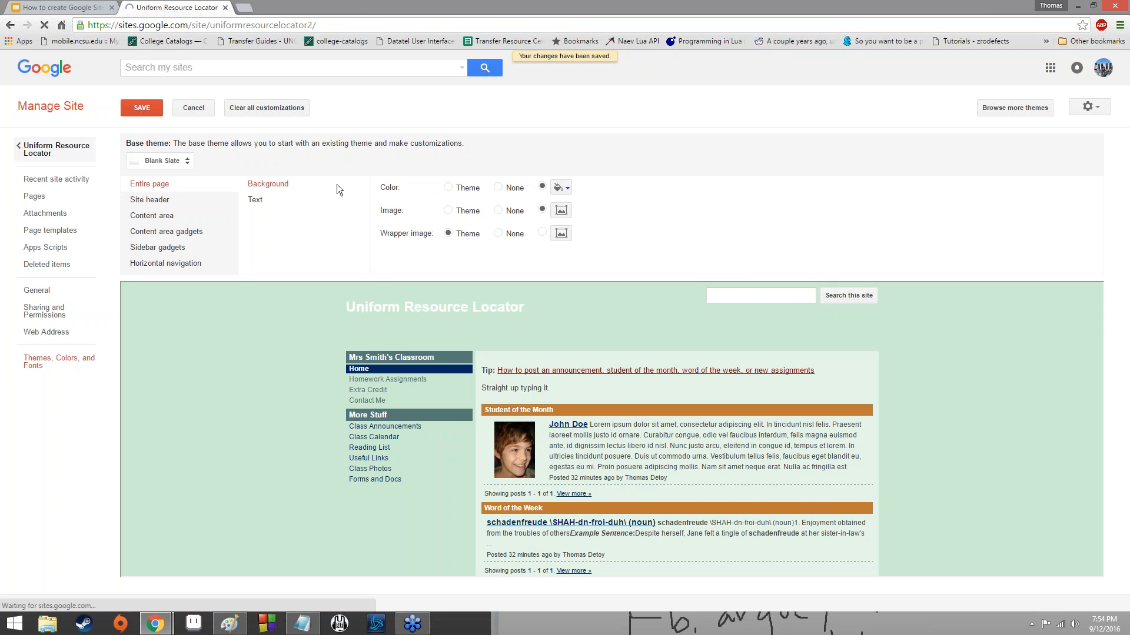
scroll(602, 313, down, 2)
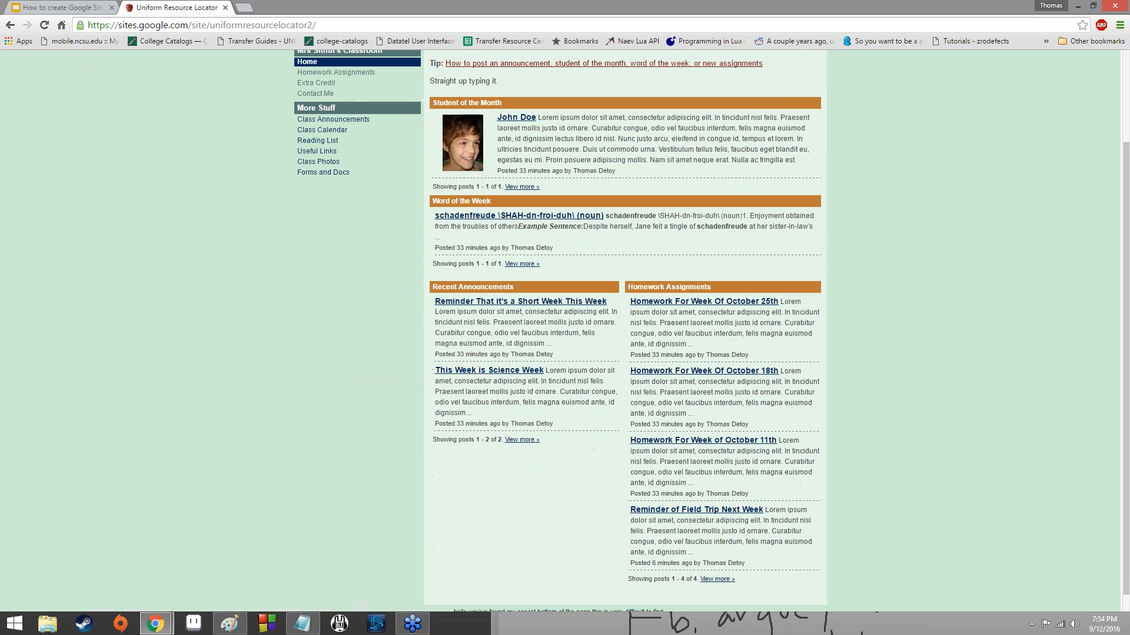
scroll(588, 313, up, 2)
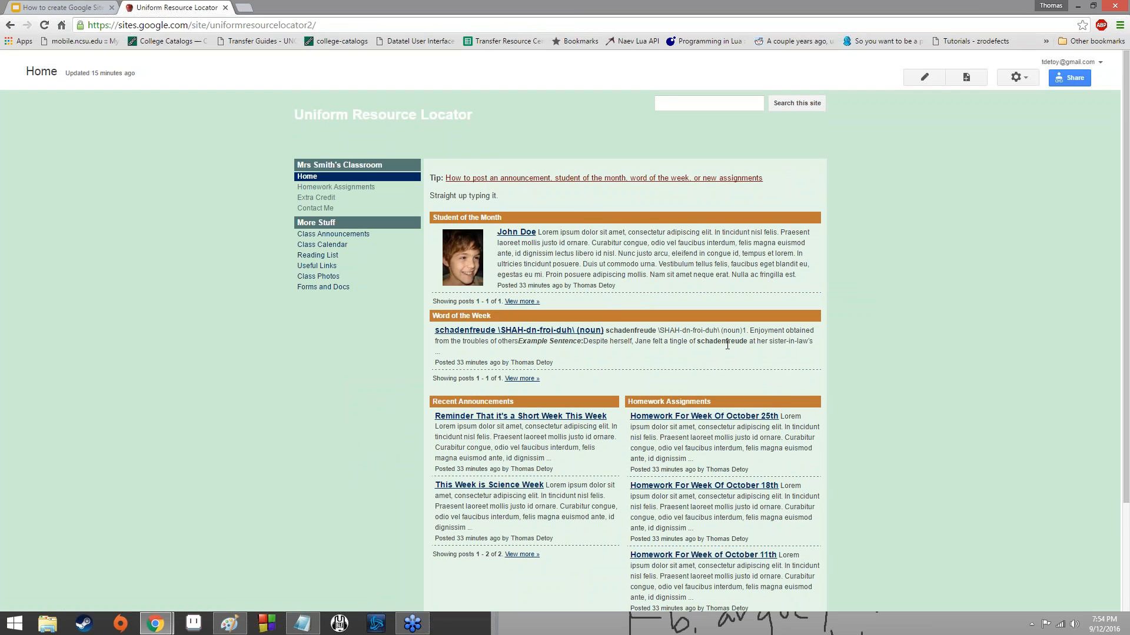
scroll(726, 341, down, 3)
scroll(239, 356, up, 3)
scroll(207, 373, down, 3)
scroll(206, 372, up, 3)
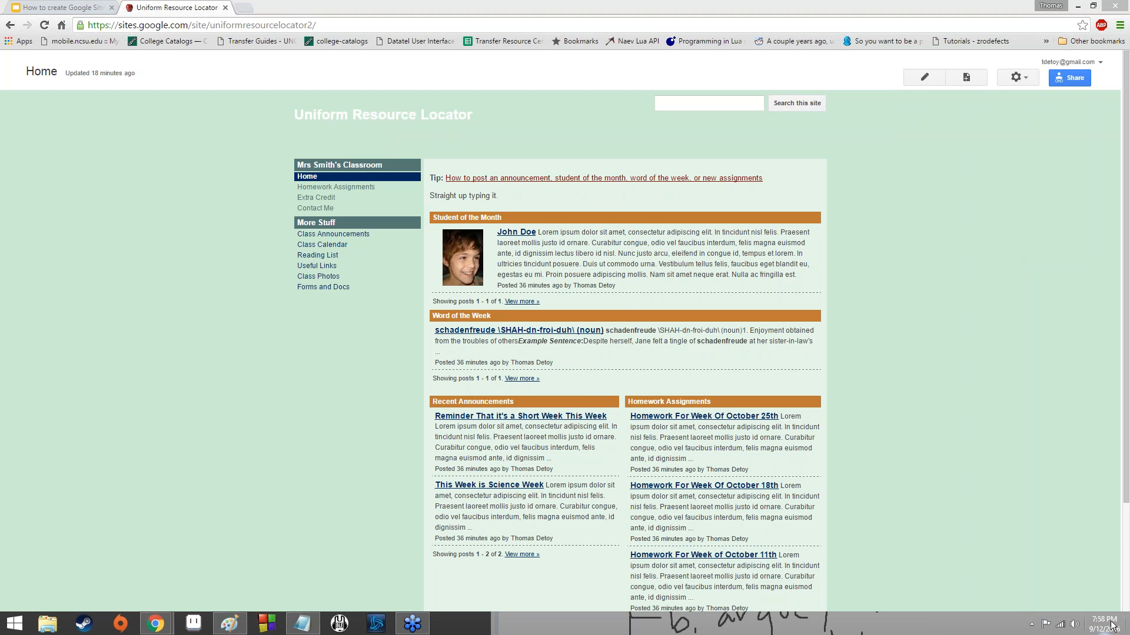
mouse_move(1118, 630)
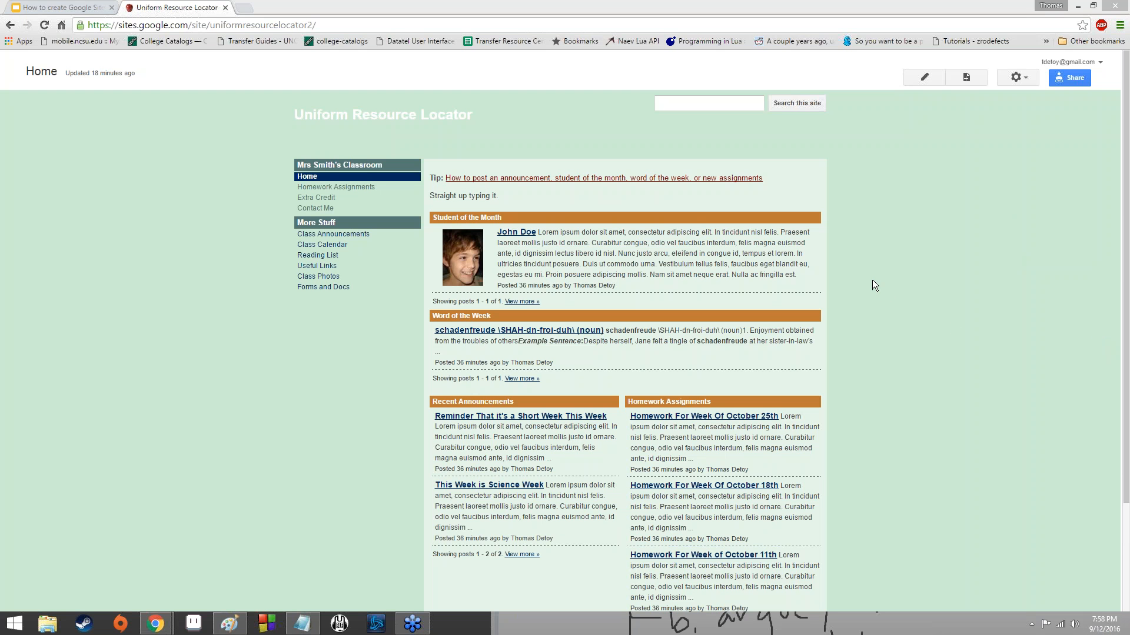